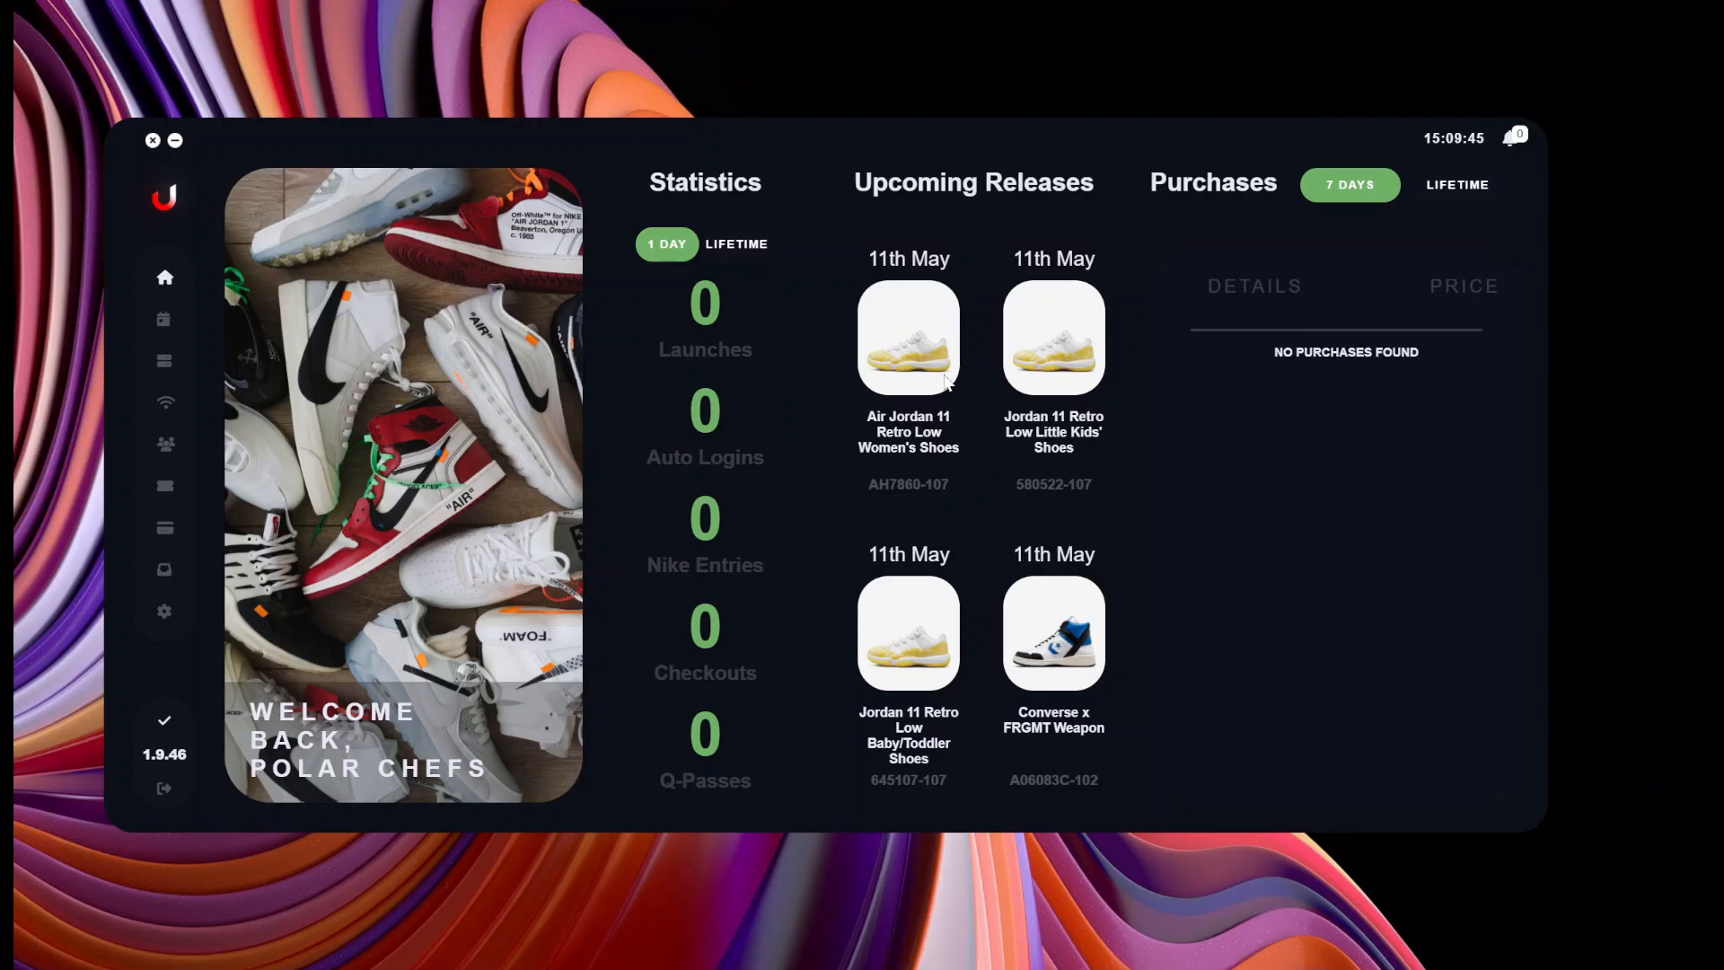
Go to the Settings page and expand the Checkout Sound dropdown to view its sound options.
scroll(961, 379, "down", 7)
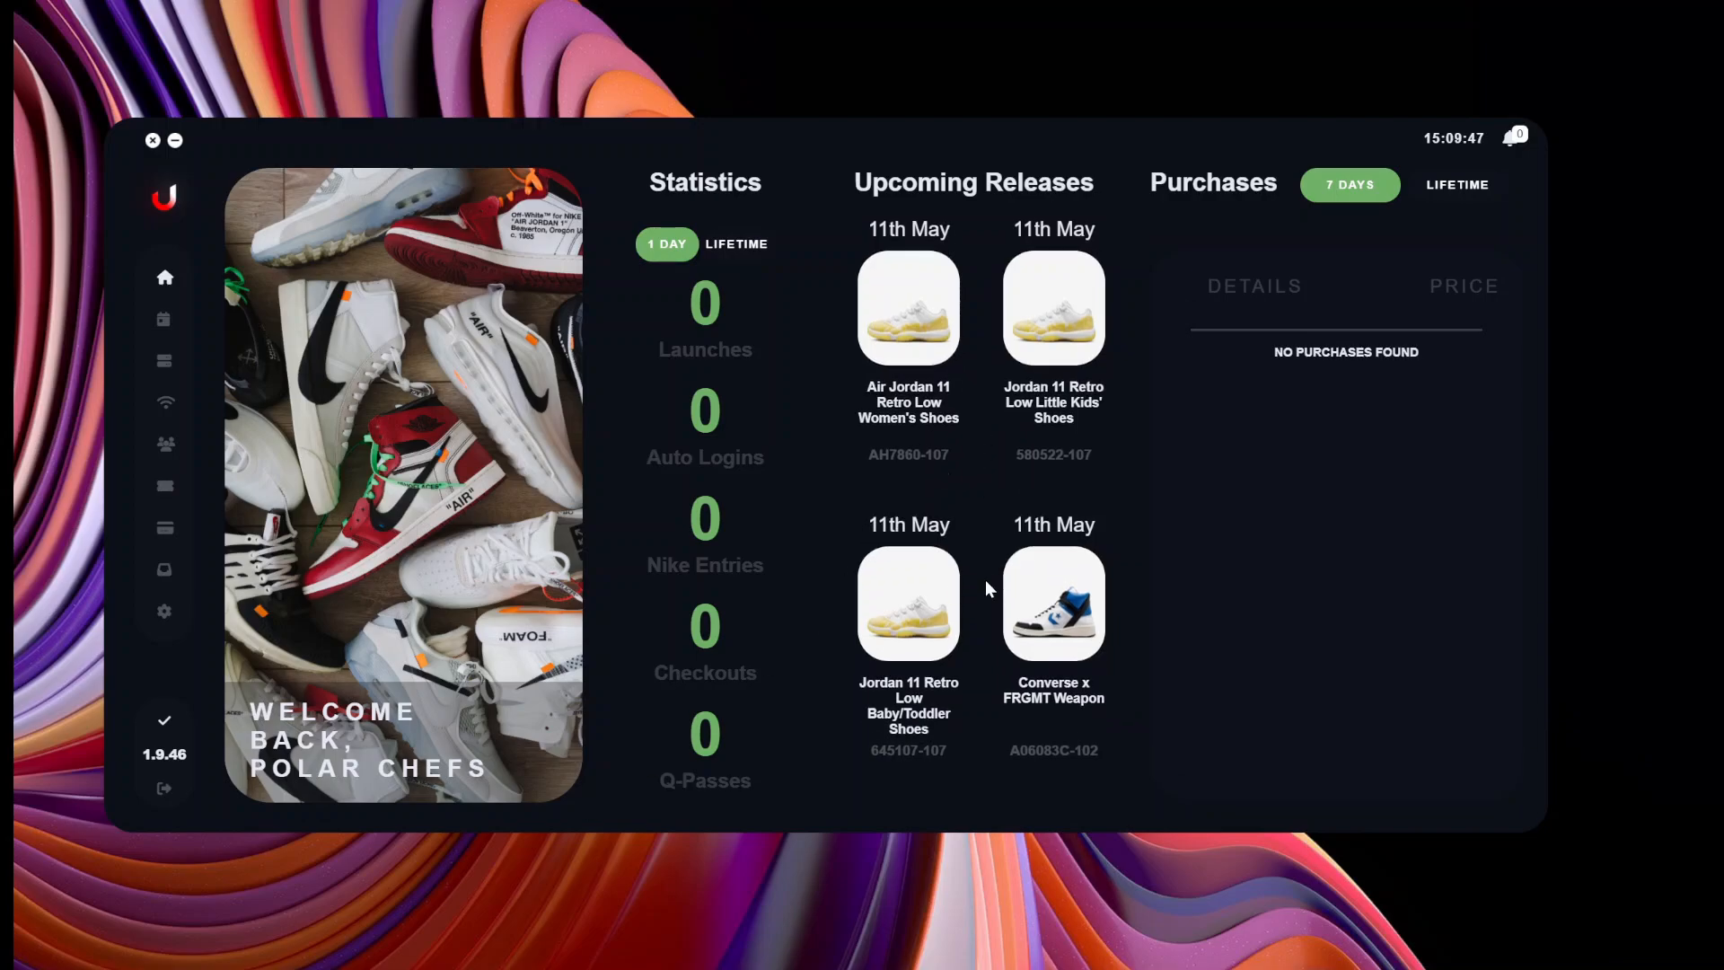
scroll(964, 558, "down", 9)
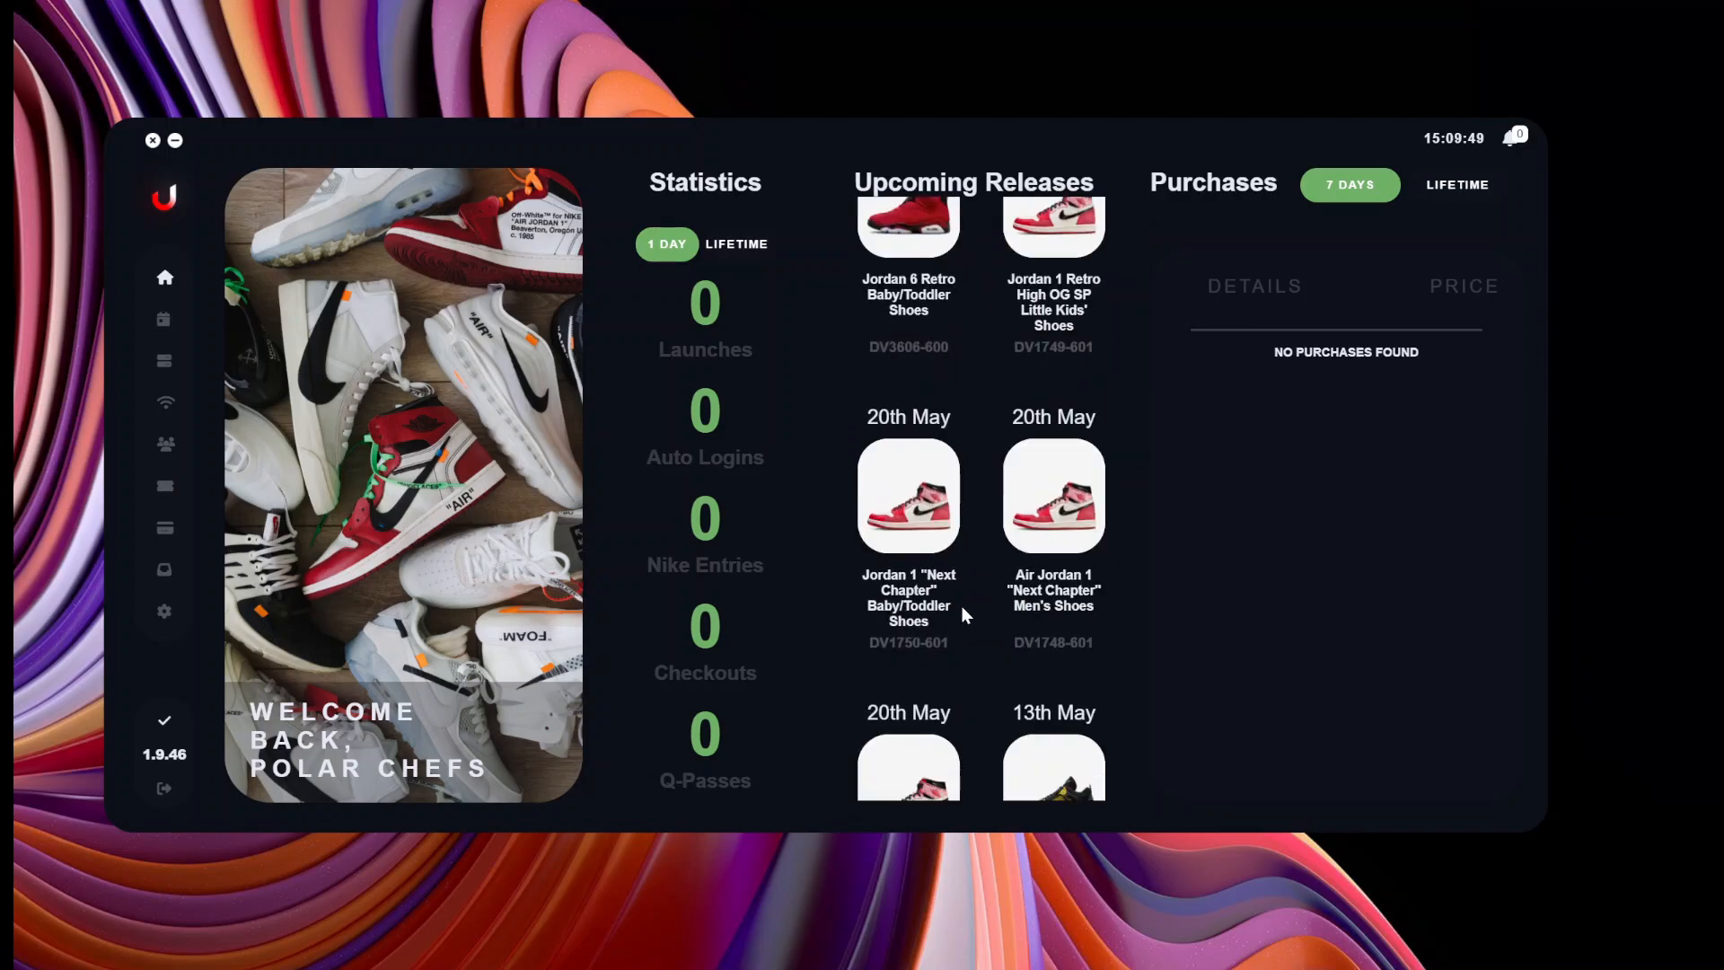
scroll(954, 463, "up", 3)
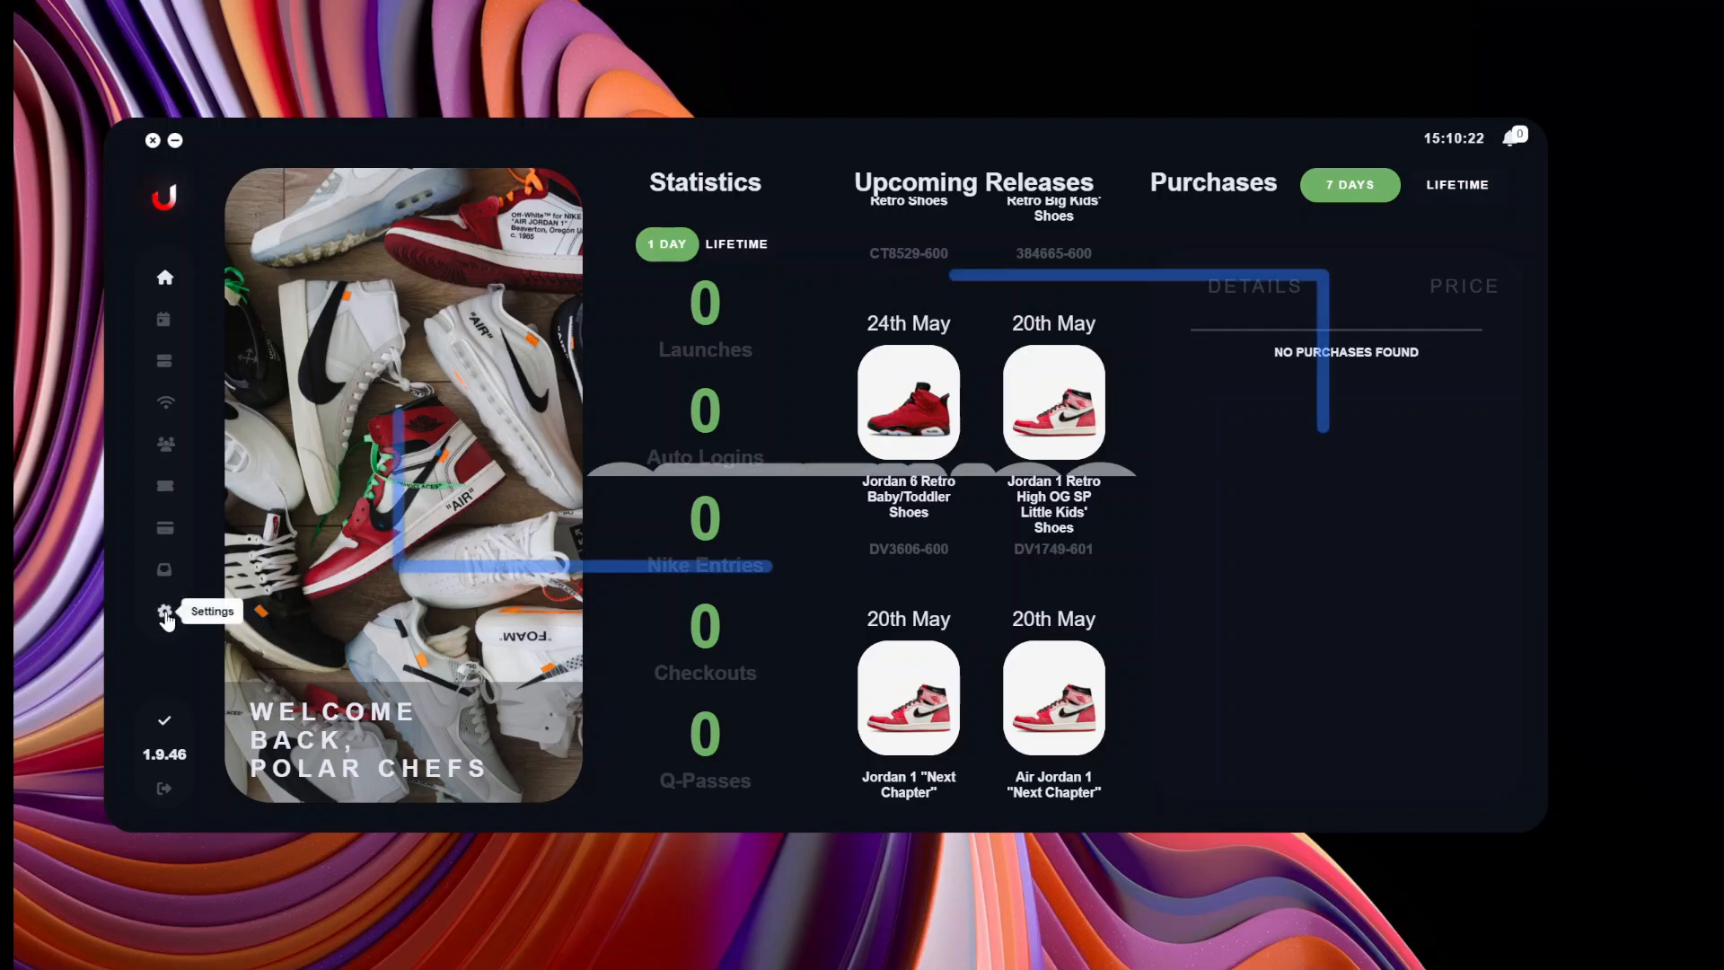
left_click(166, 613)
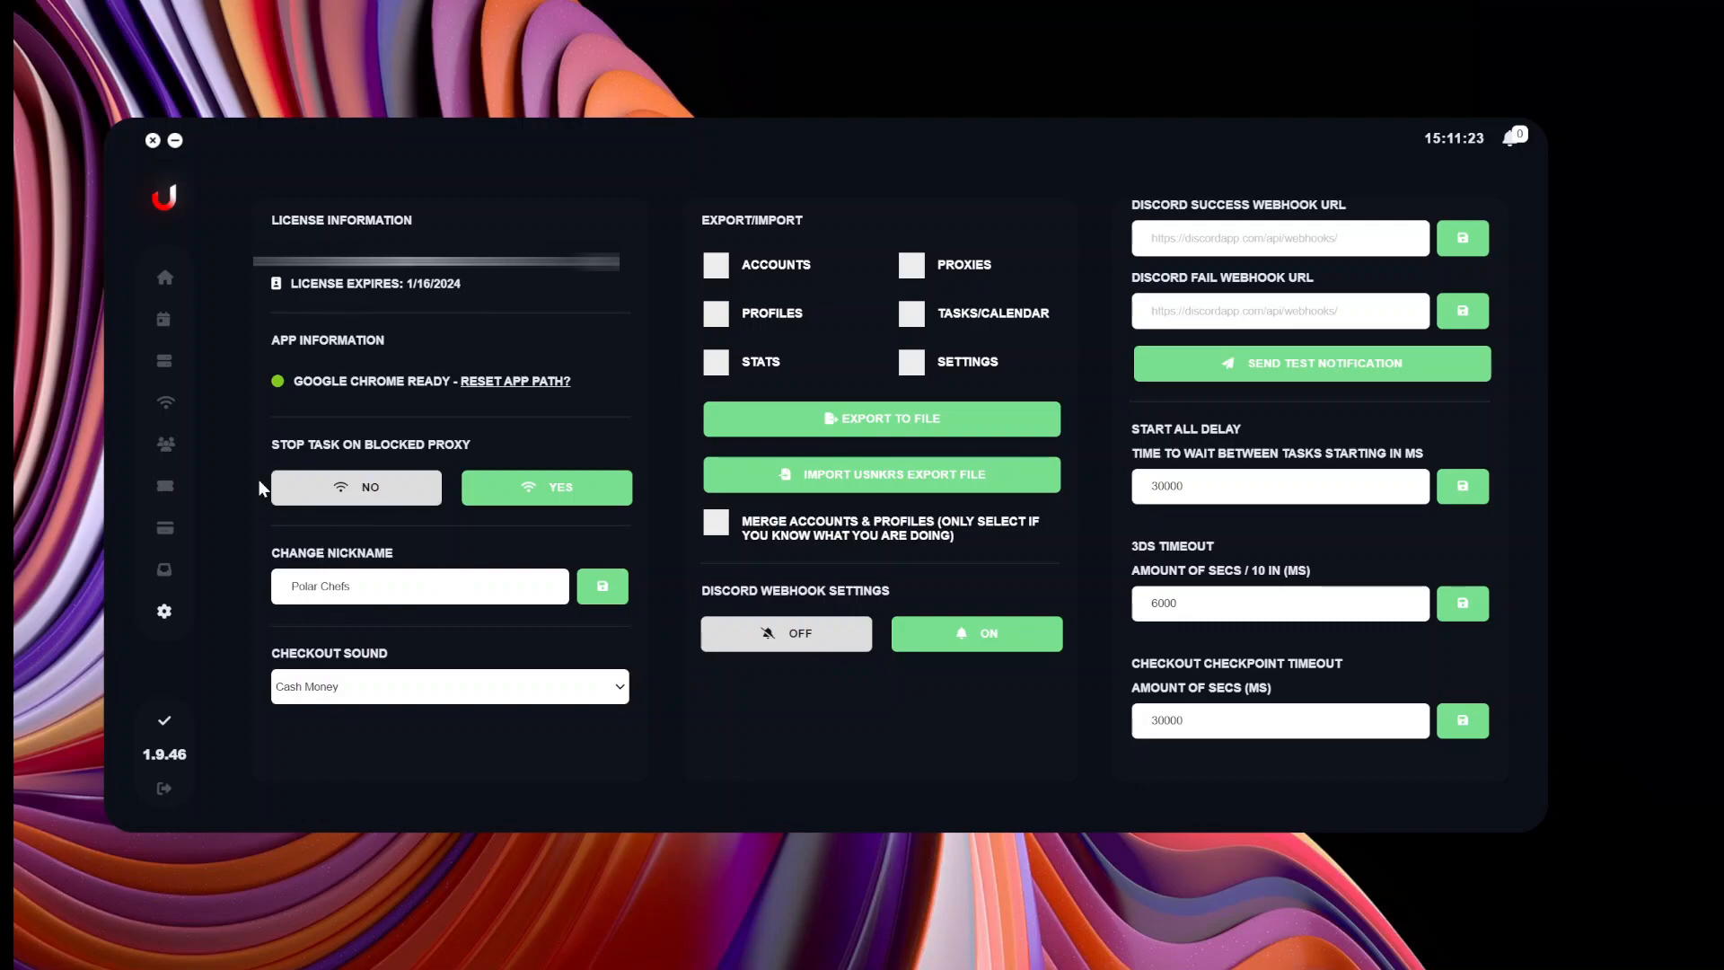
left_click(413, 688)
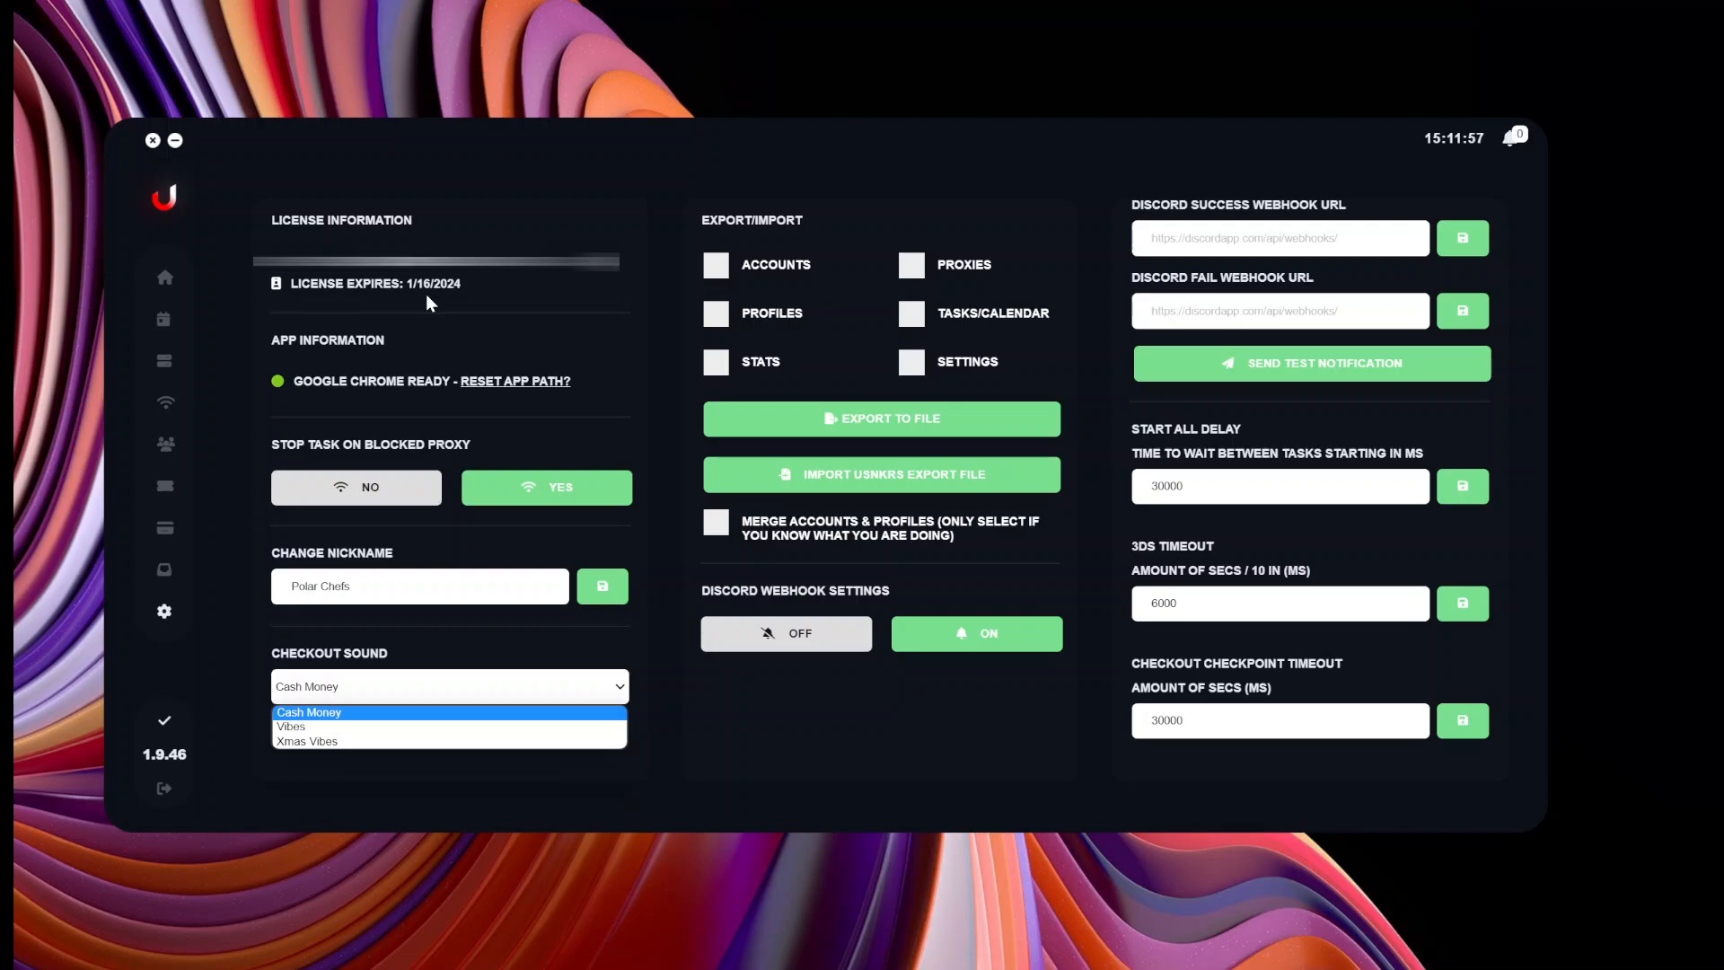
Close the Checkout Sound dropdown, keeping Cash Money selected.
left_click(1151, 238)
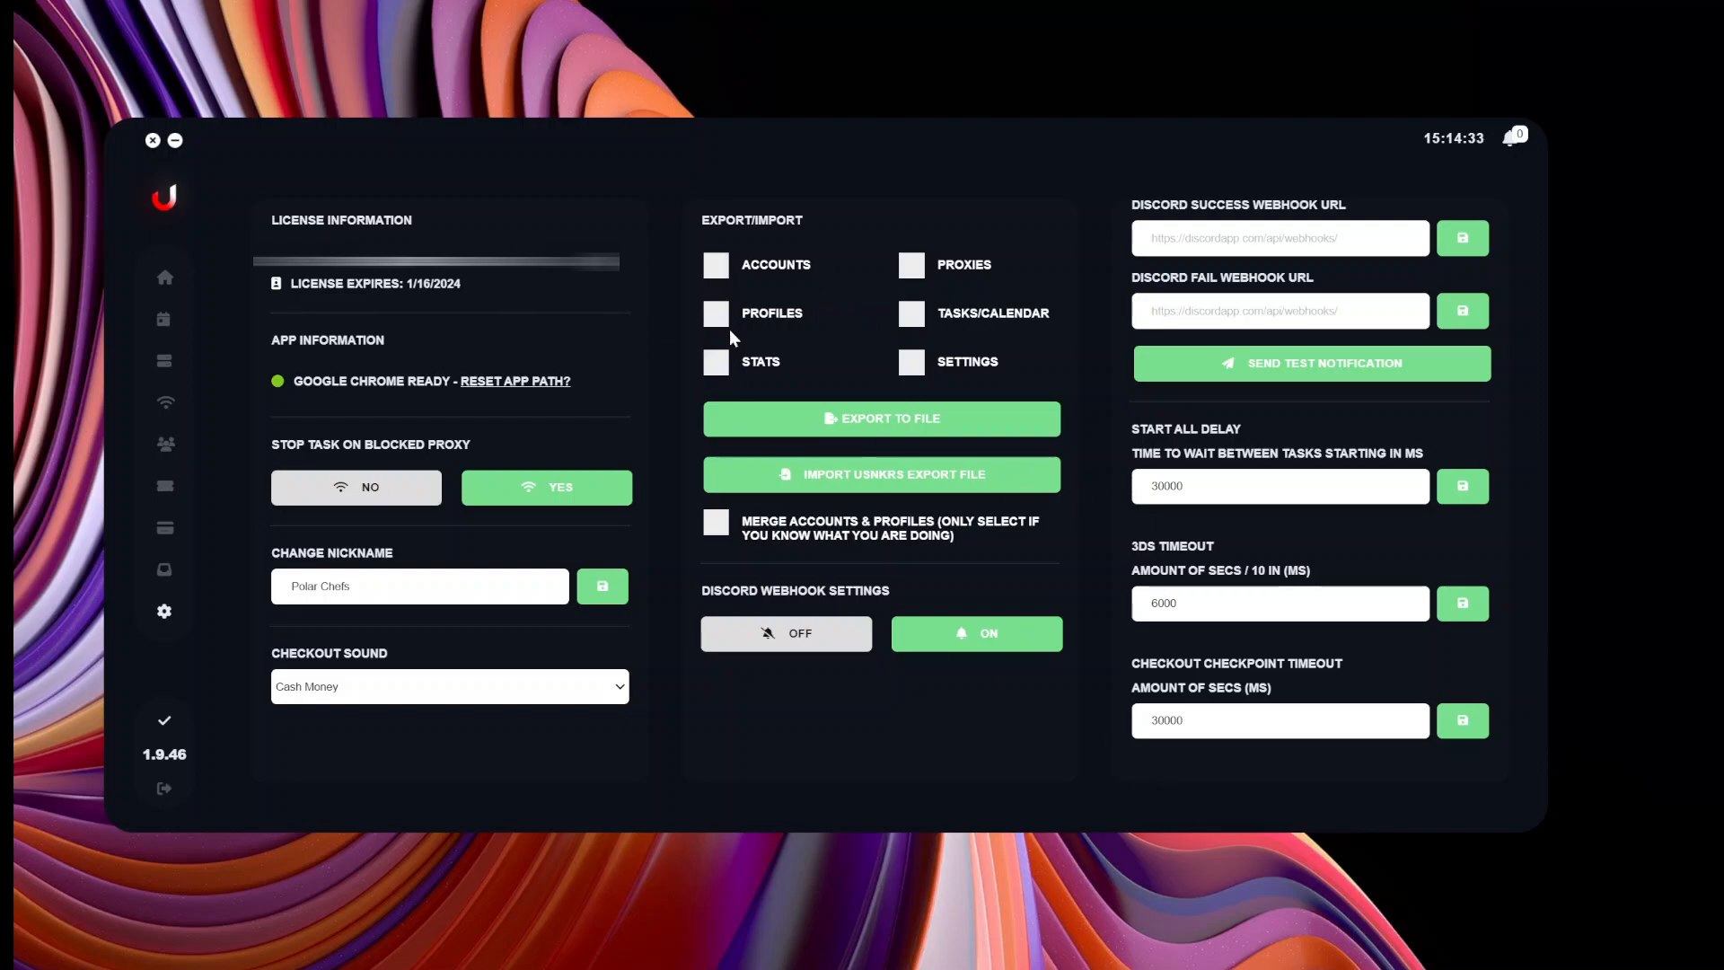
Tick Accounts, Profiles, Stats, Settings, Tasks/Calendar and Proxies for export.
left_click(716, 265)
left_click(716, 313)
left_click(715, 362)
left_click(911, 362)
left_click(912, 313)
left_click(911, 265)
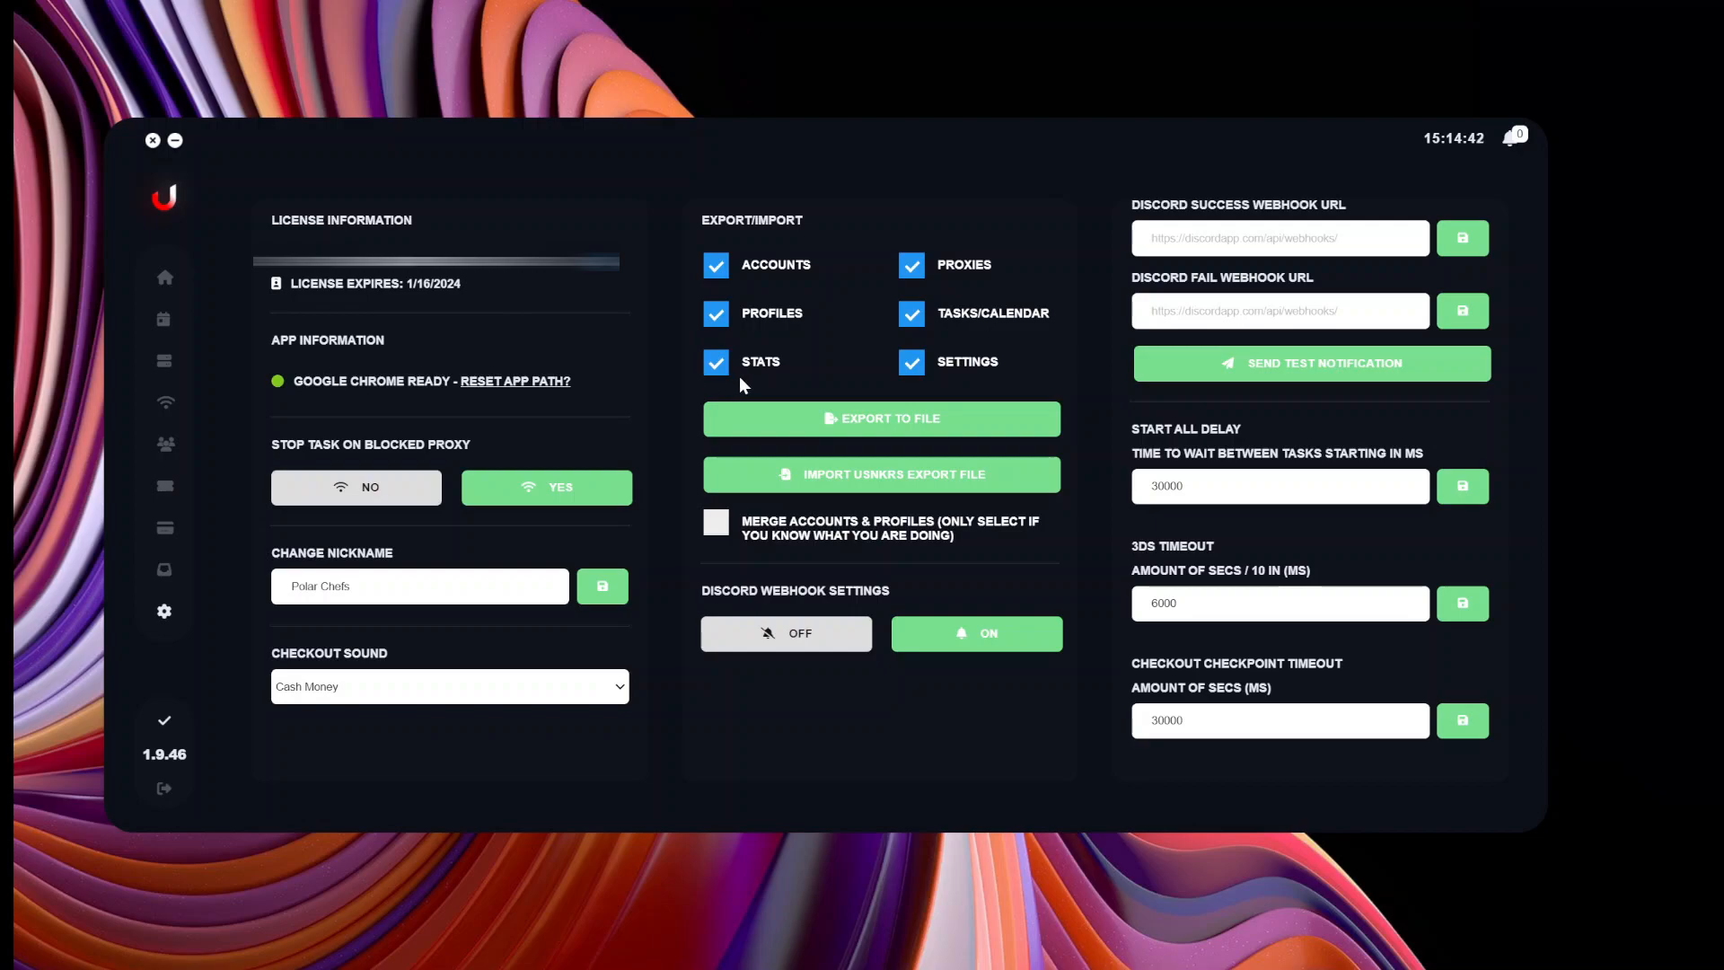
Visit the home dashboard, return to Settings, then go to the Forward Emails page.
left_click(164, 276)
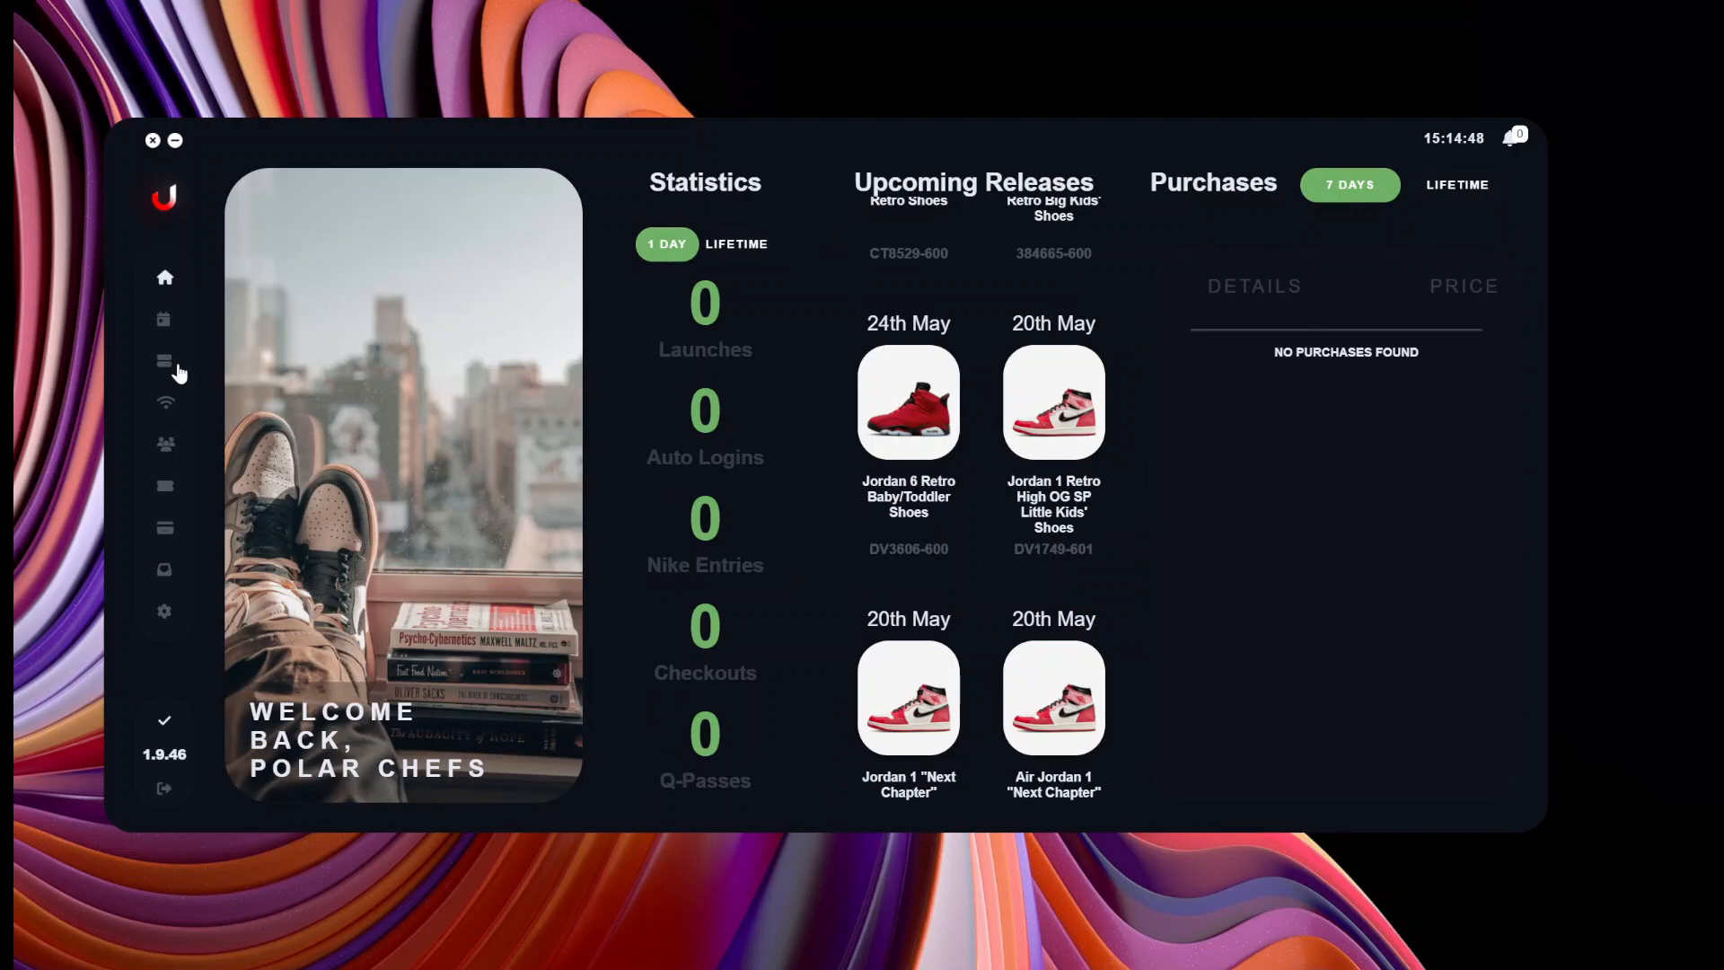
left_click(167, 611)
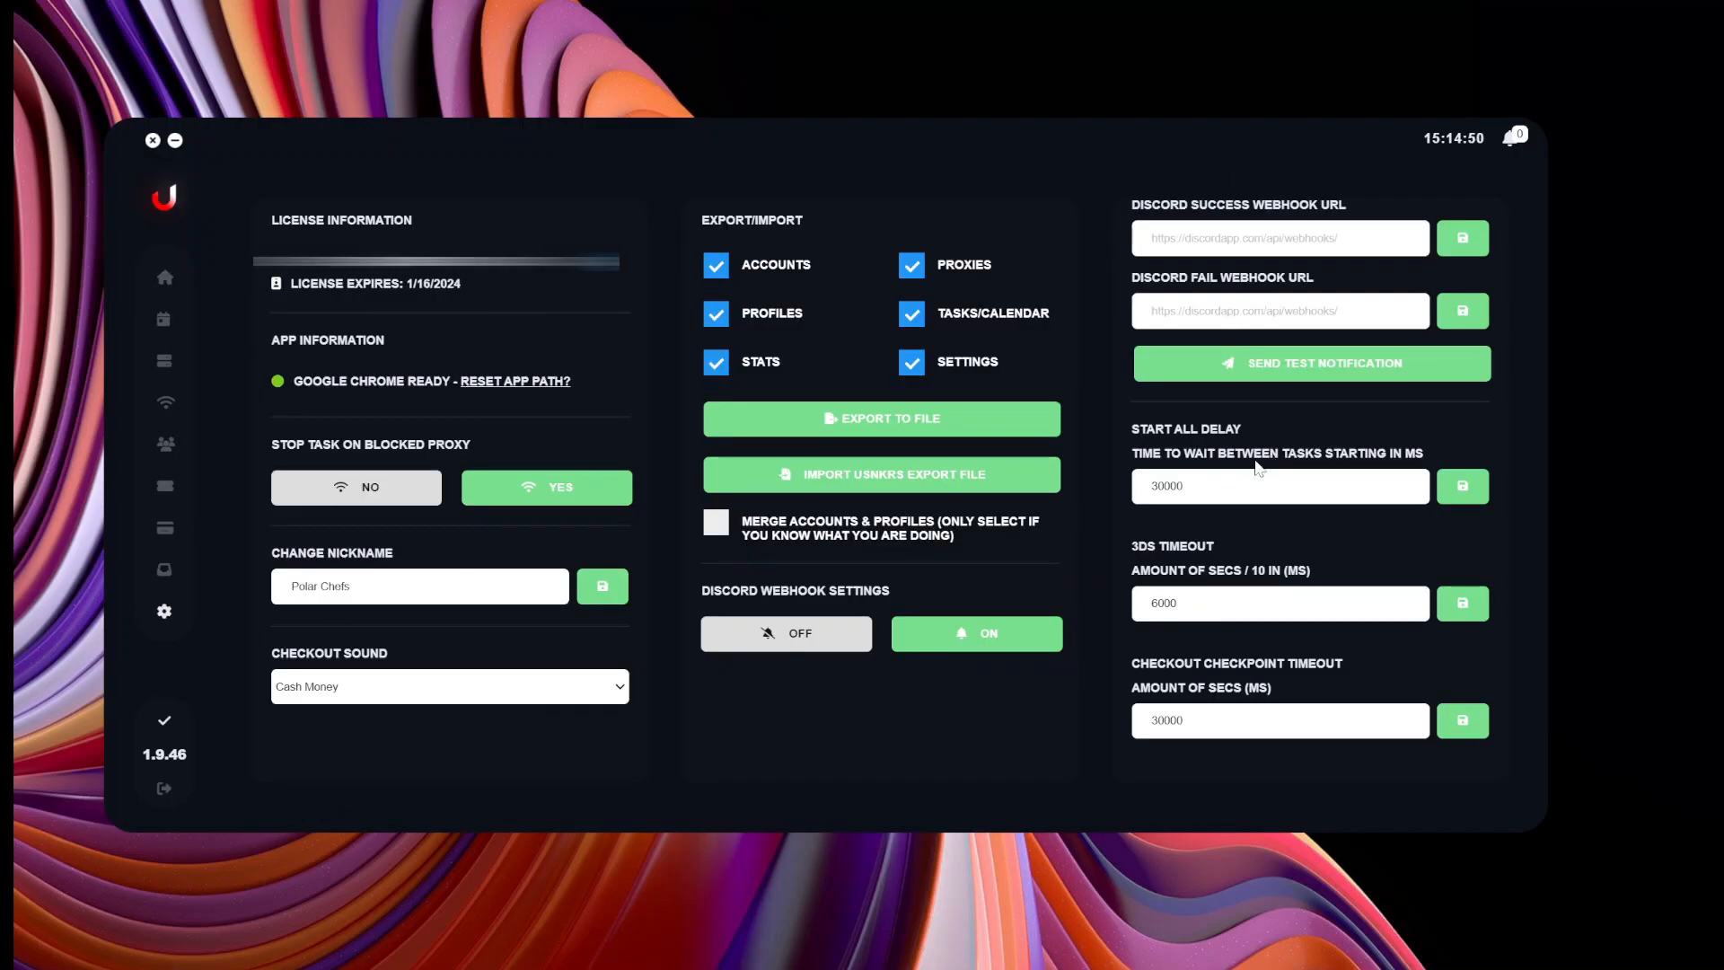
left_click(170, 576)
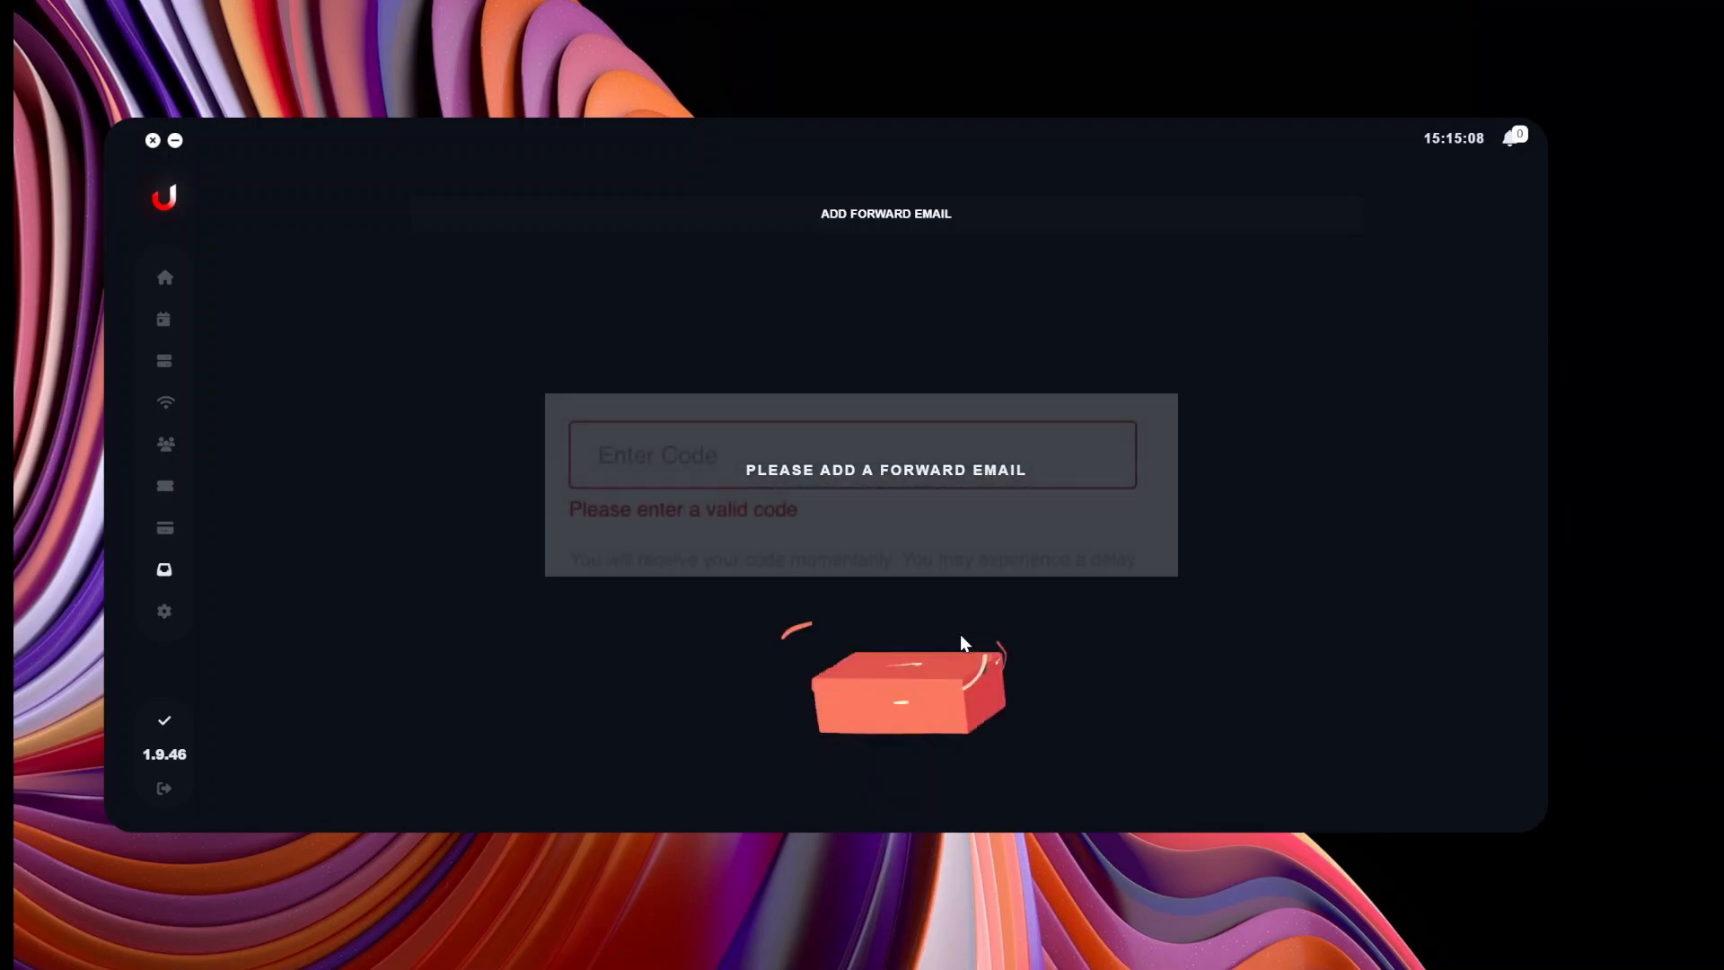
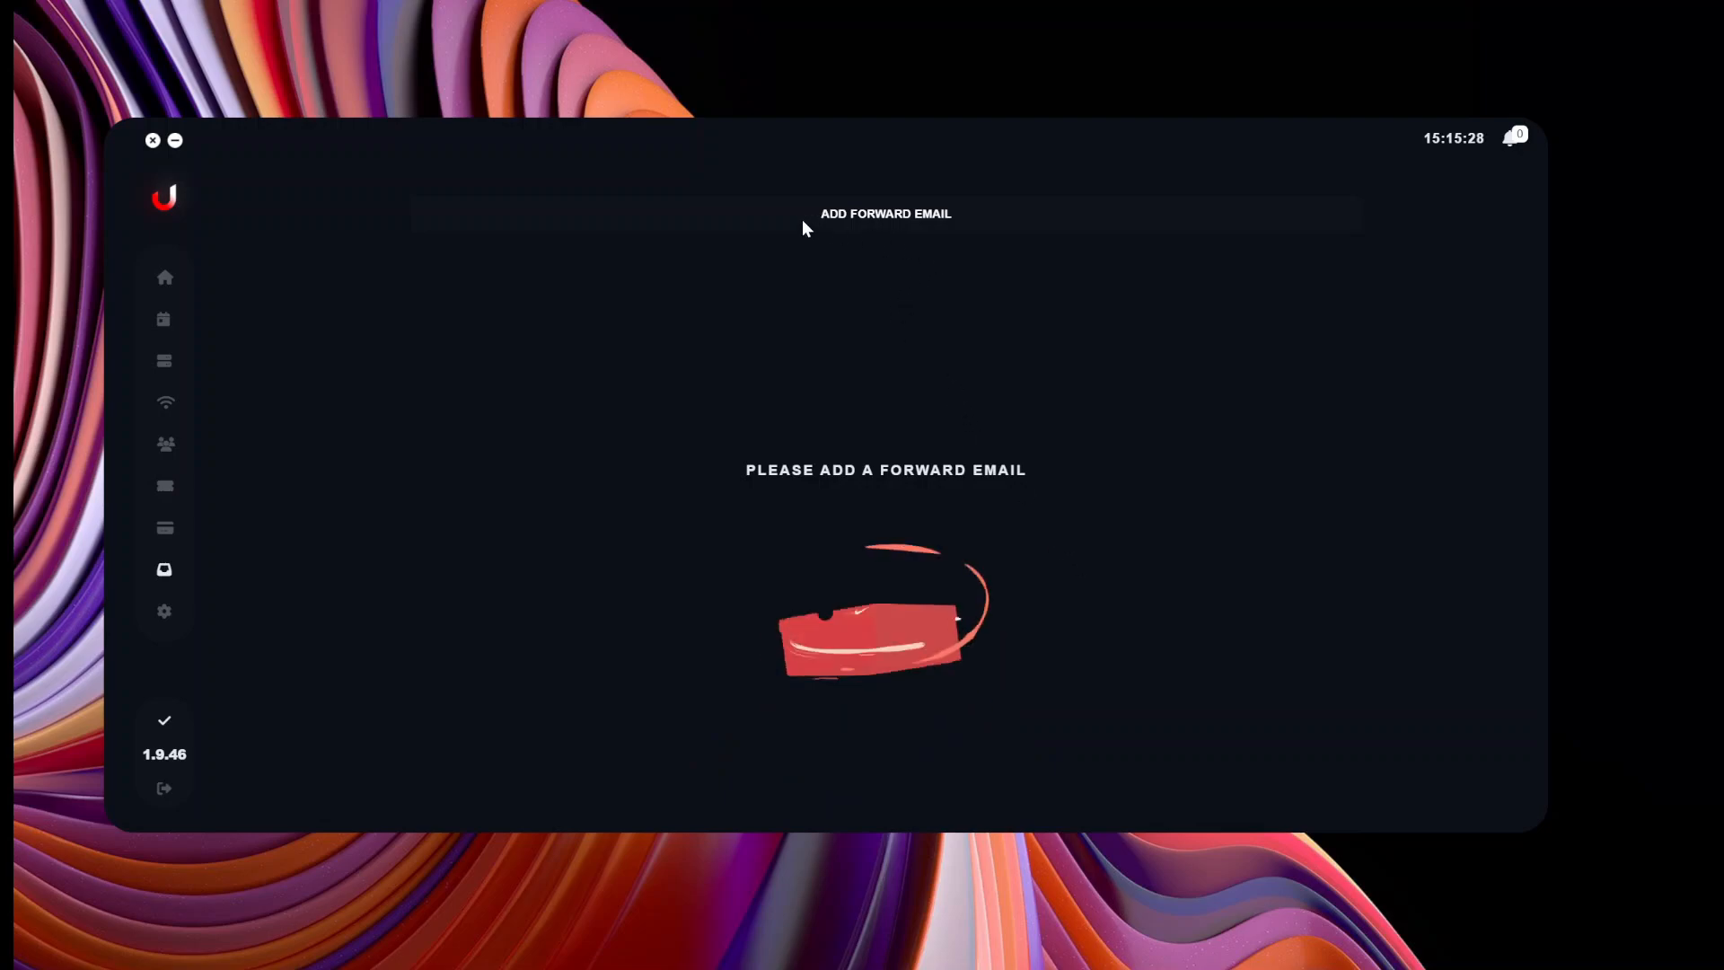
Enter the access code and start adding a forward email account.
left_click(836, 215)
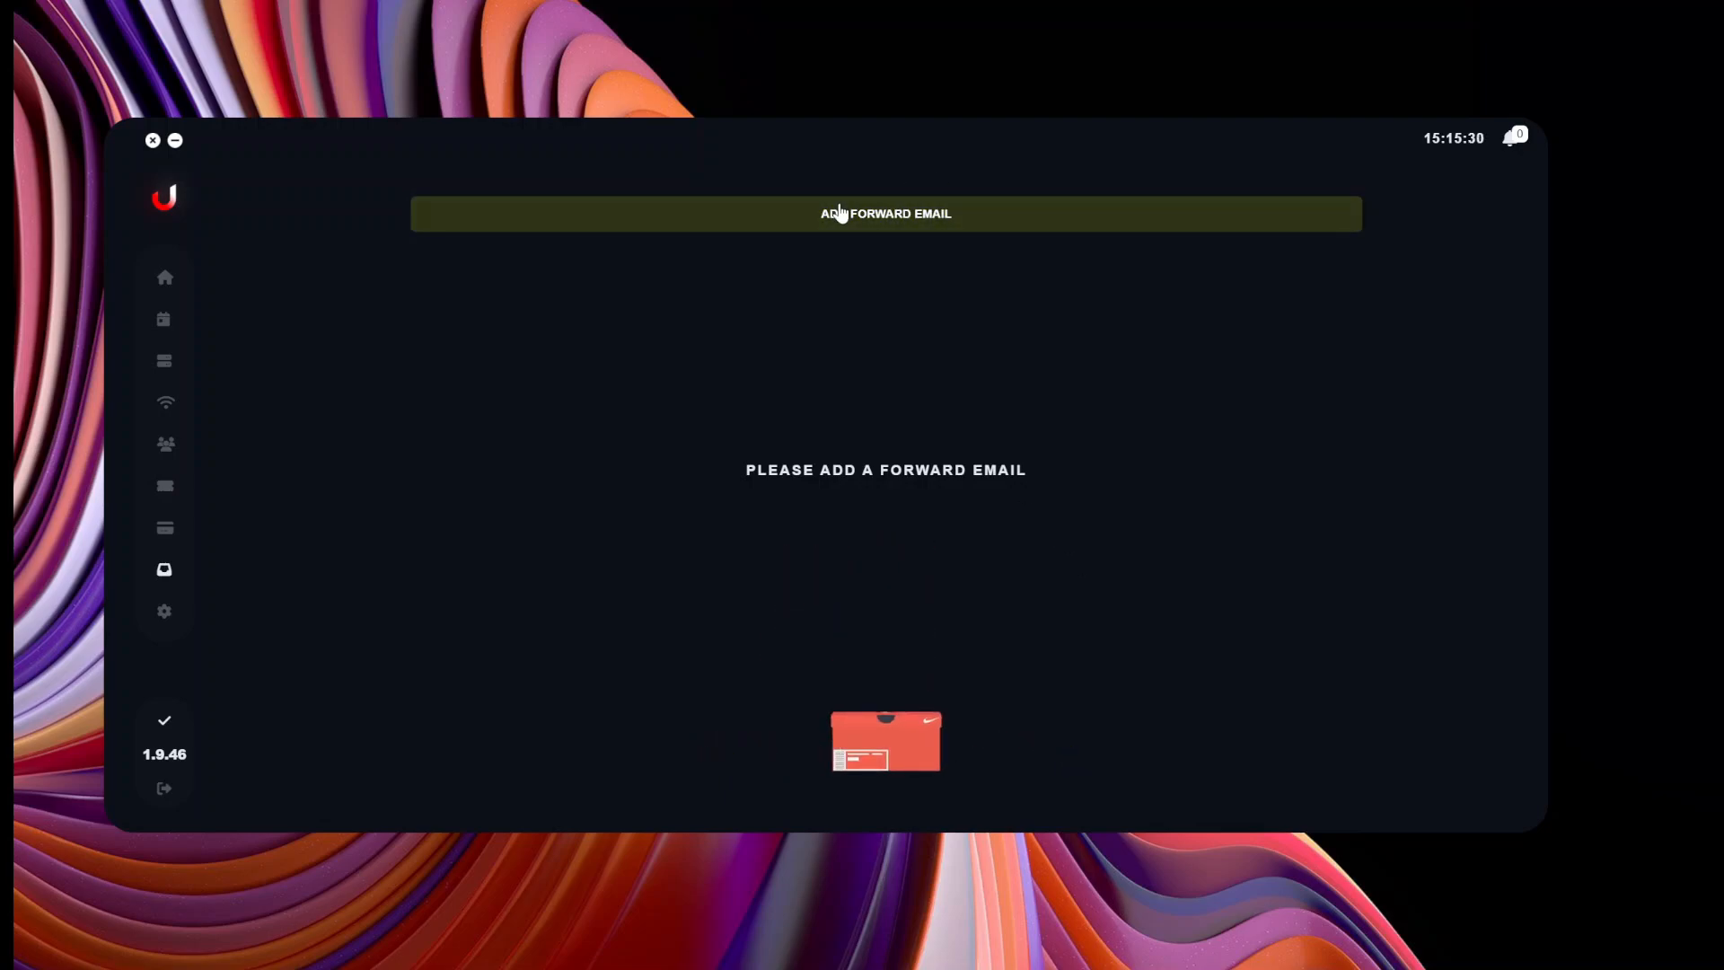
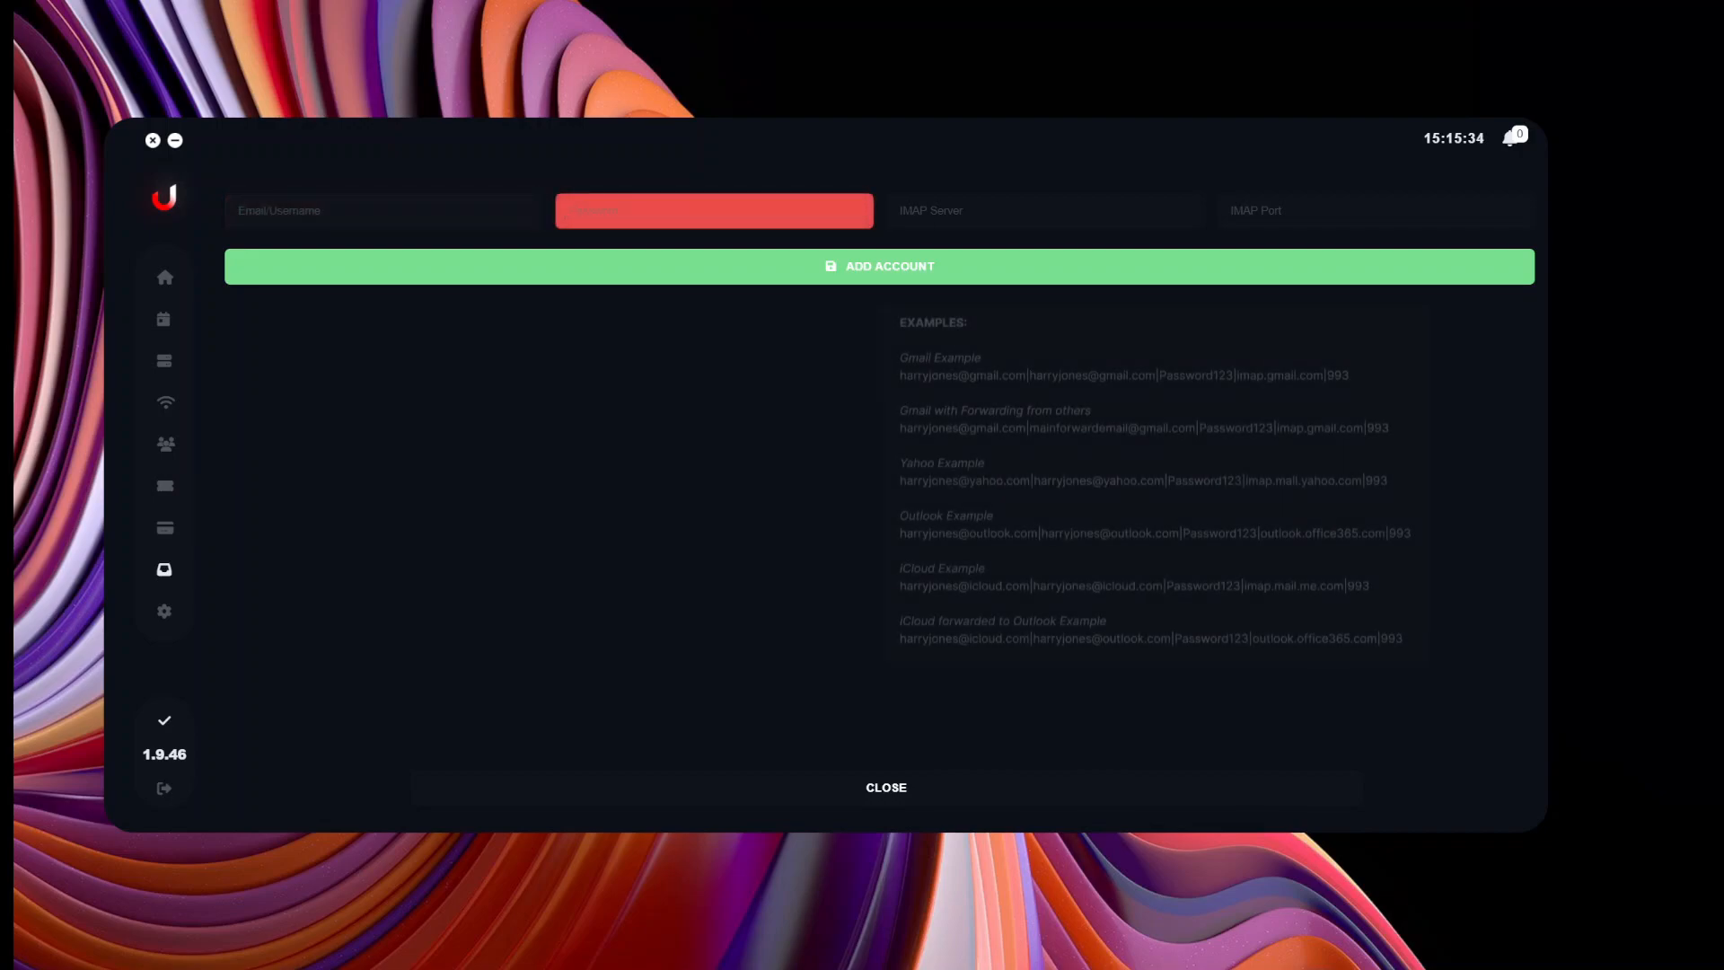
key("Tab")
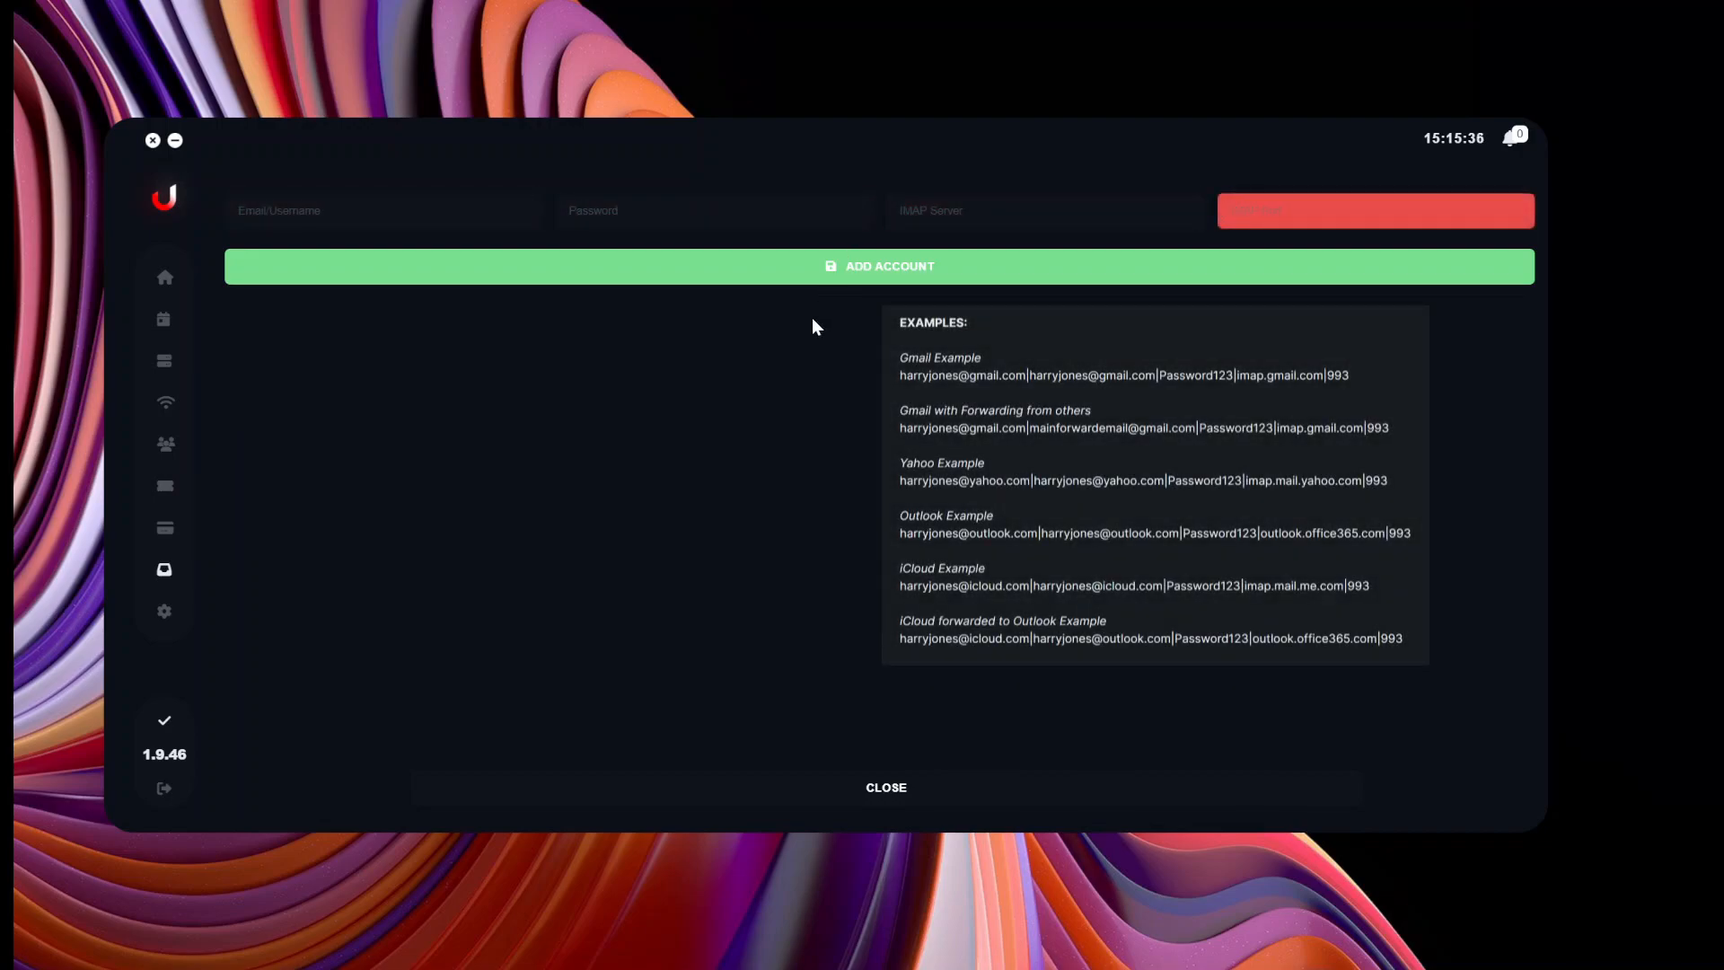
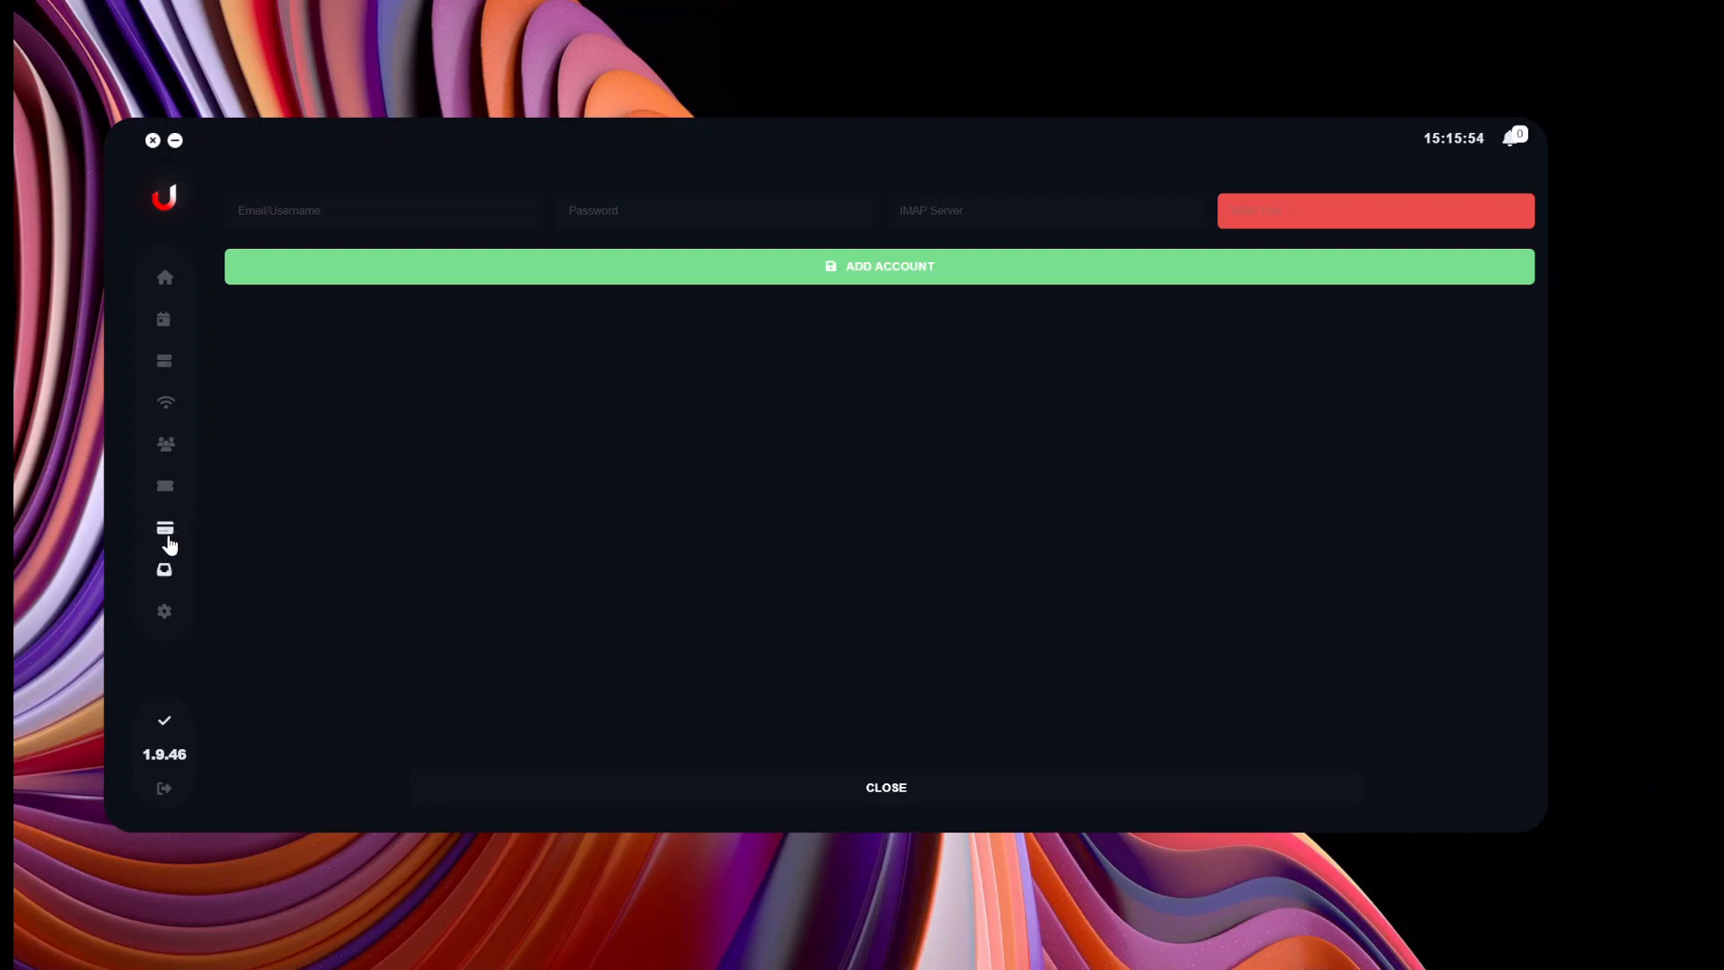
Open the Card Profiles page from the left sidebar.
left_click(165, 532)
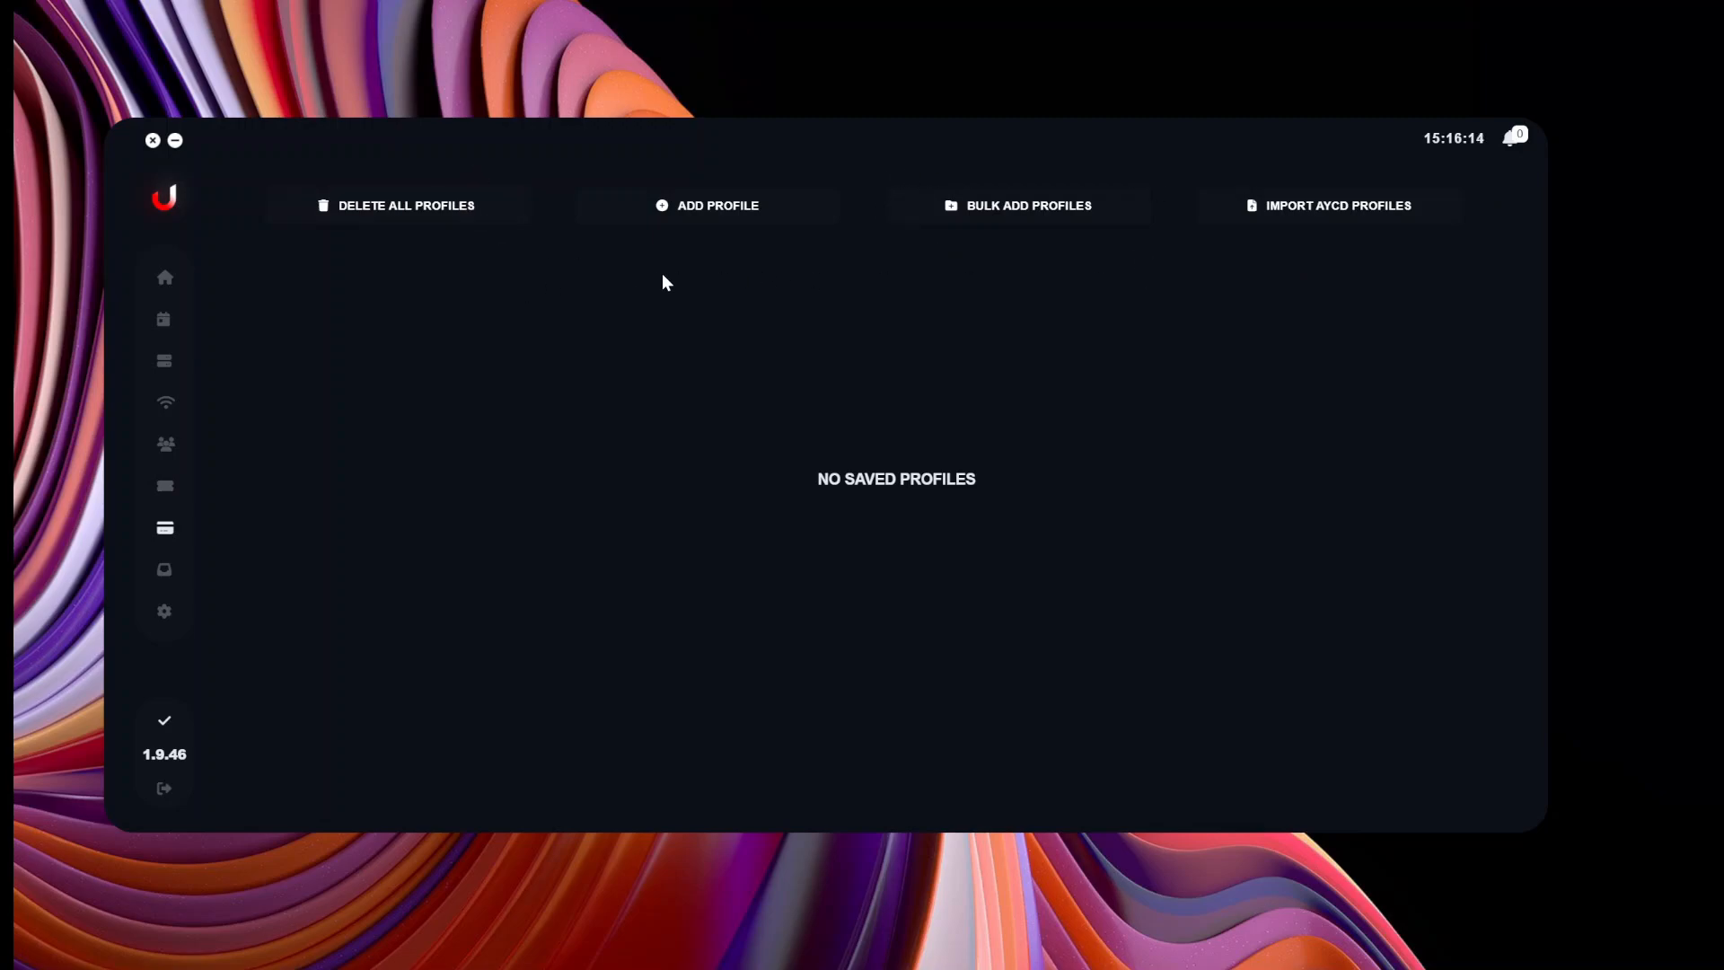
Start a new card profile and fill in first name, last name, first address line and city.
left_click(706, 207)
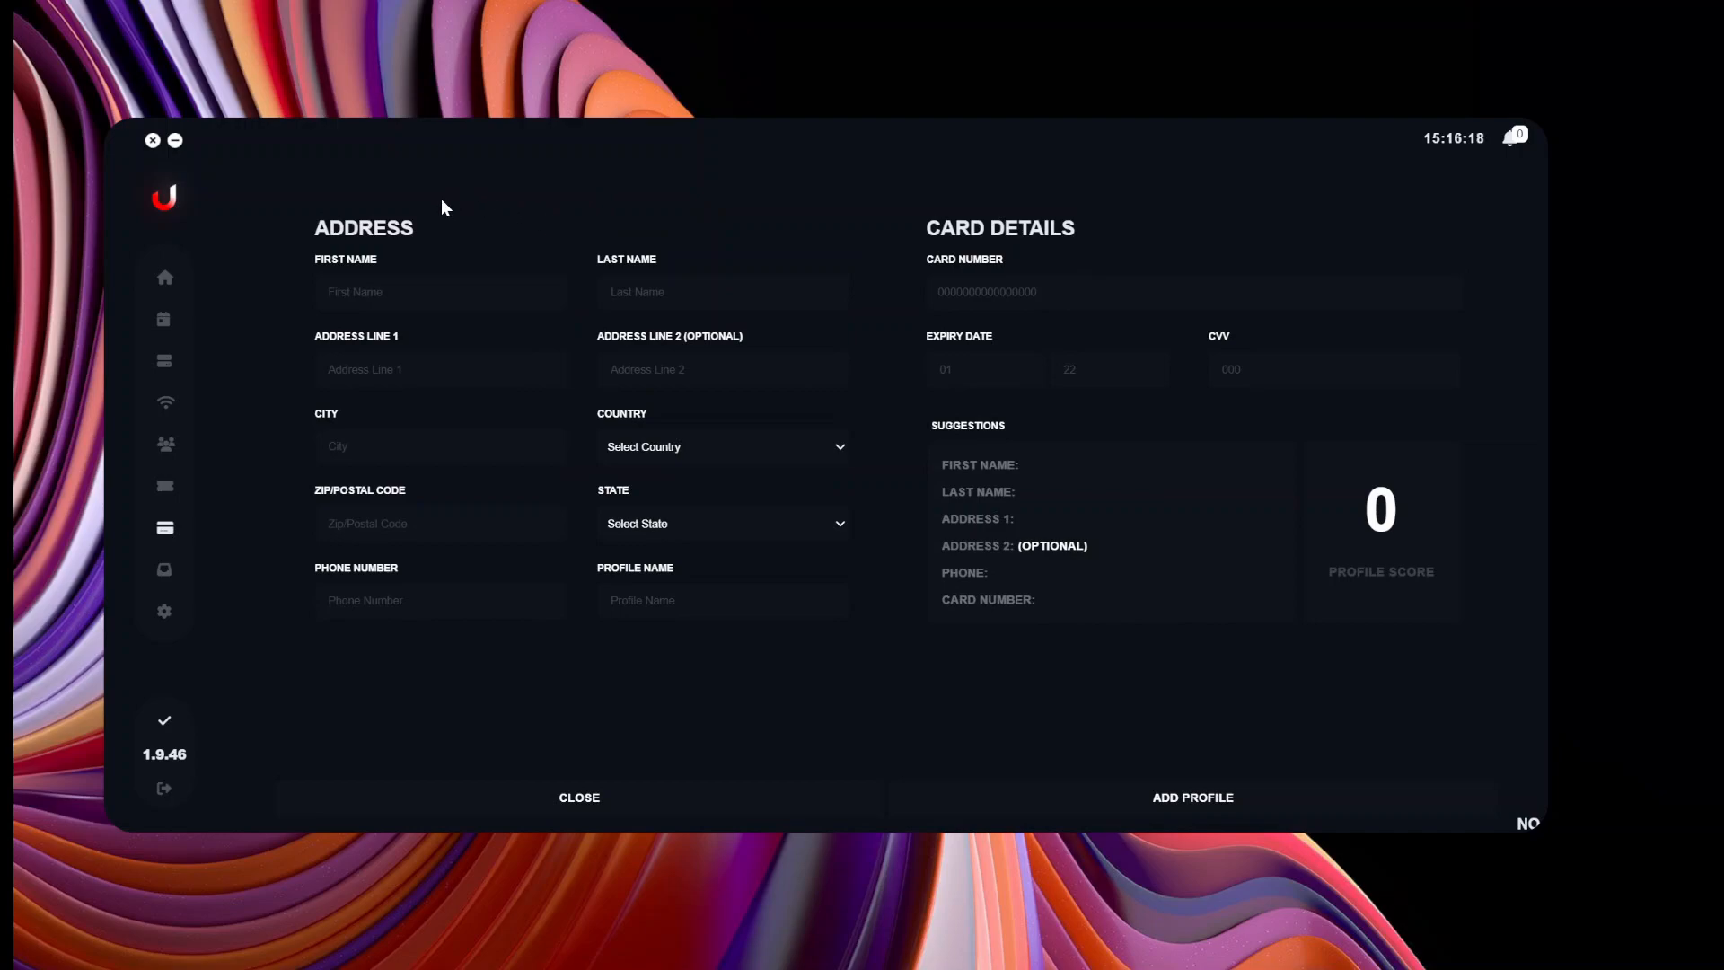
left_click(442, 292)
left_click(682, 292)
left_click(467, 369)
left_click(442, 446)
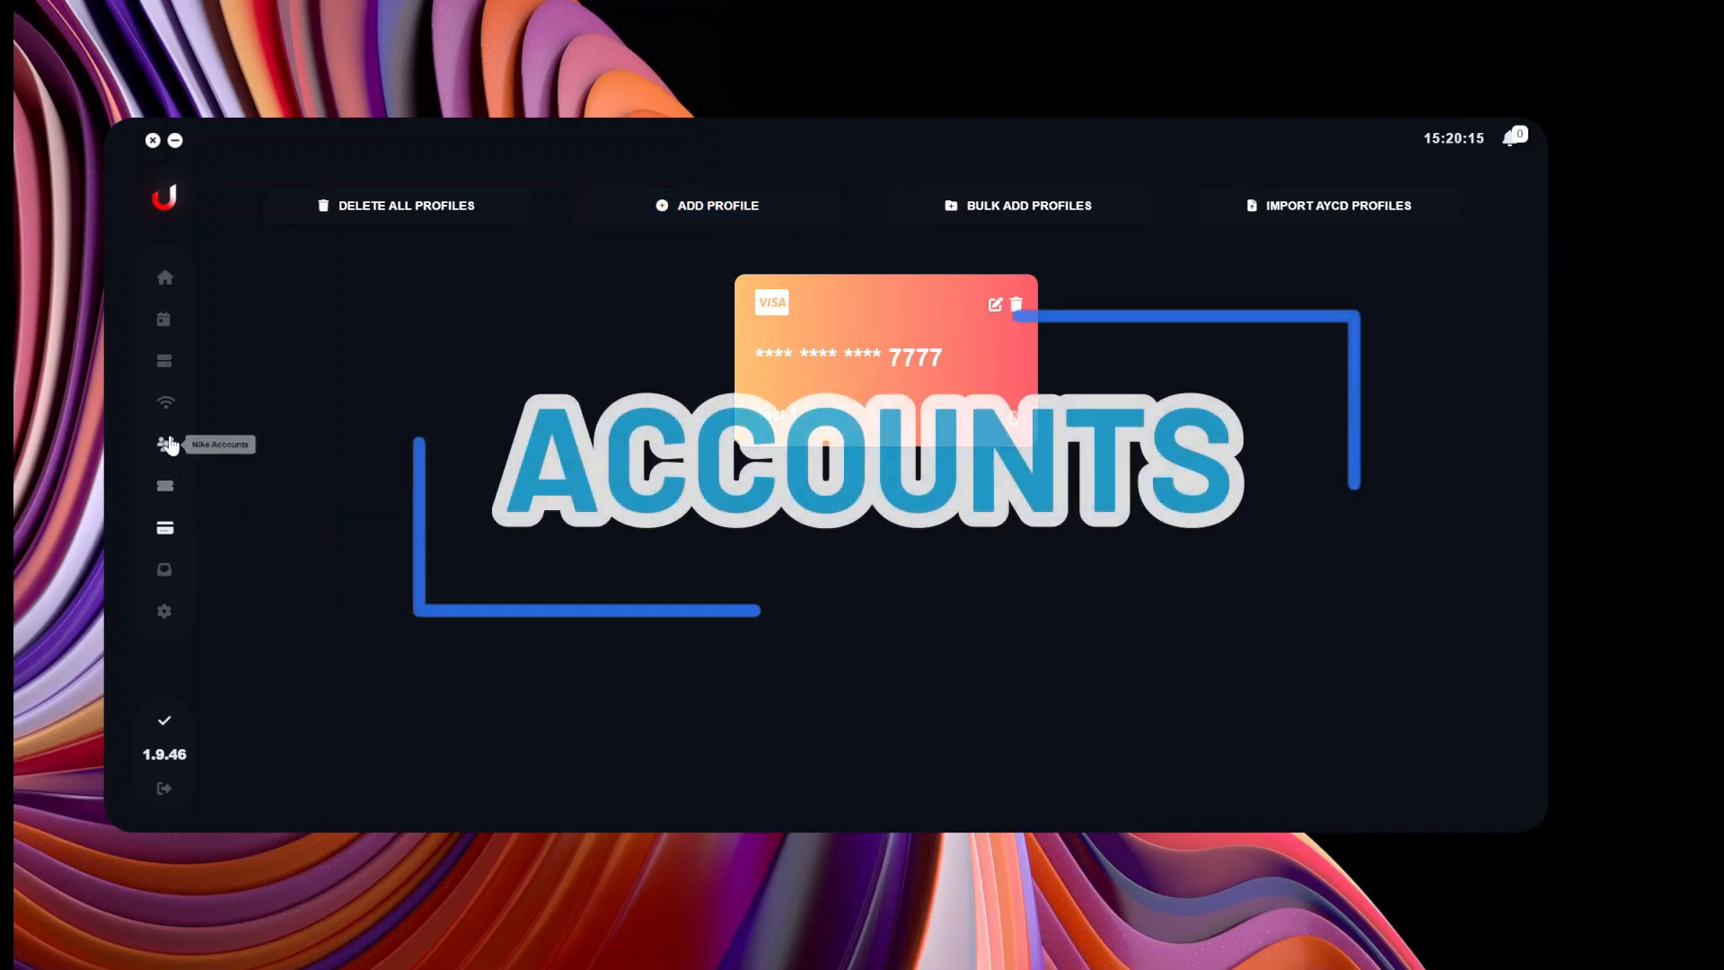
On the accounts page, paste one account's email|password pair and save it.
left_click(167, 444)
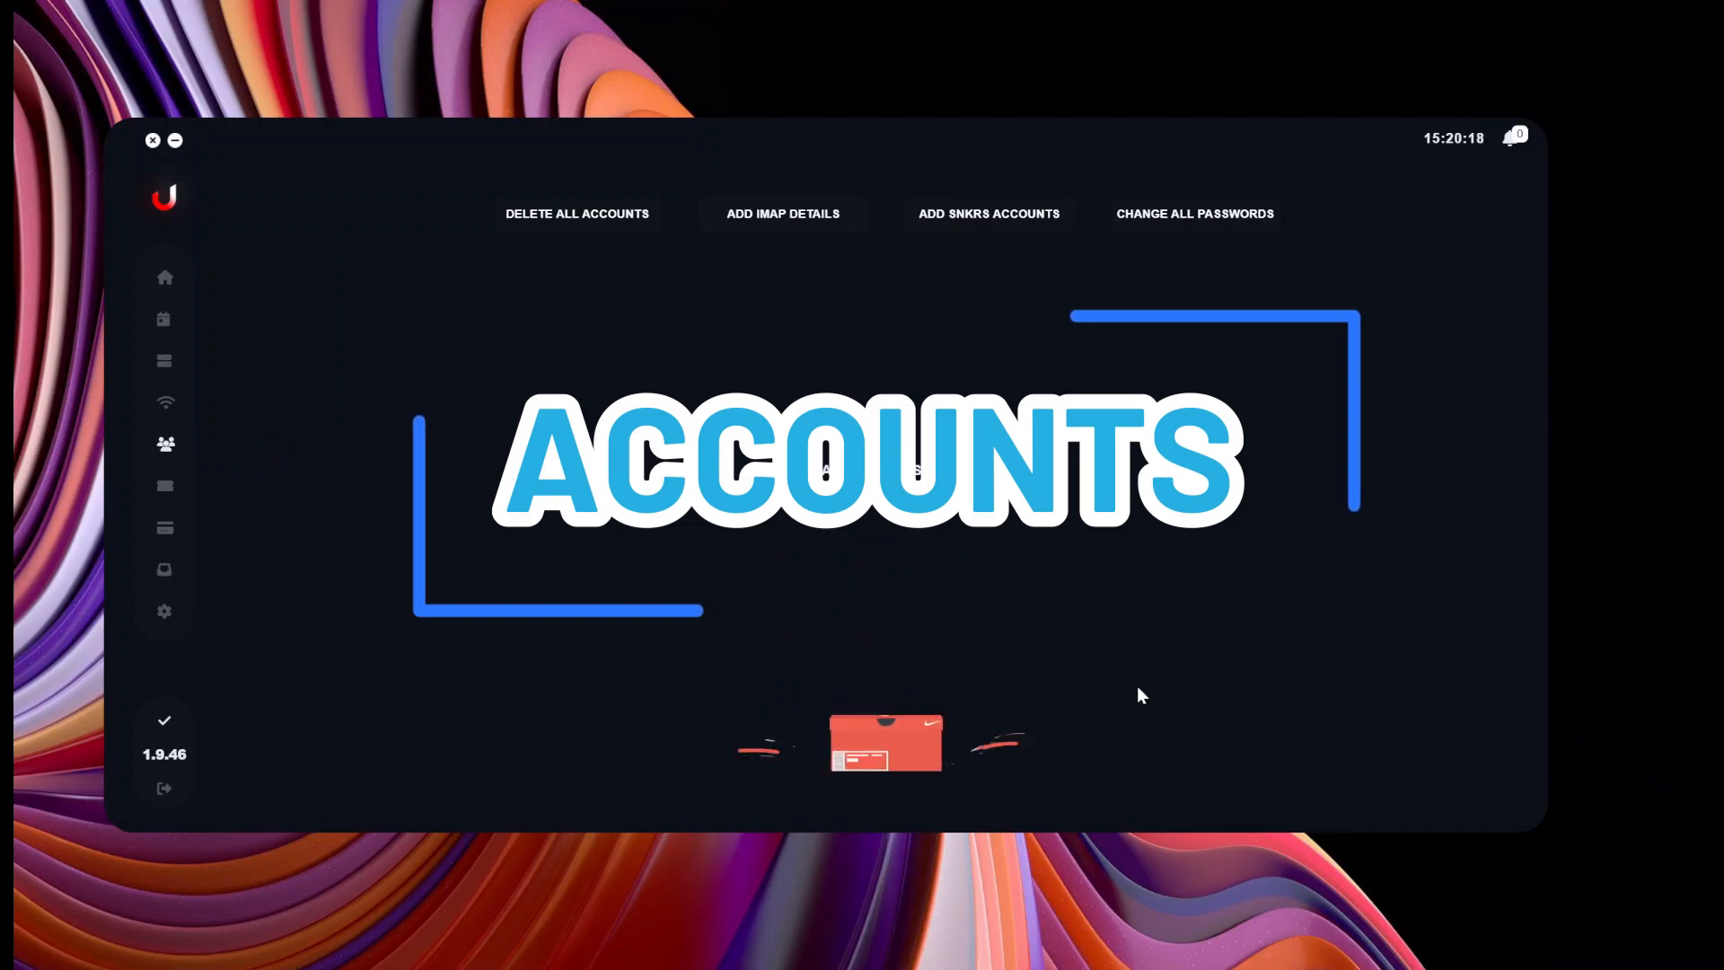
left_click(979, 224)
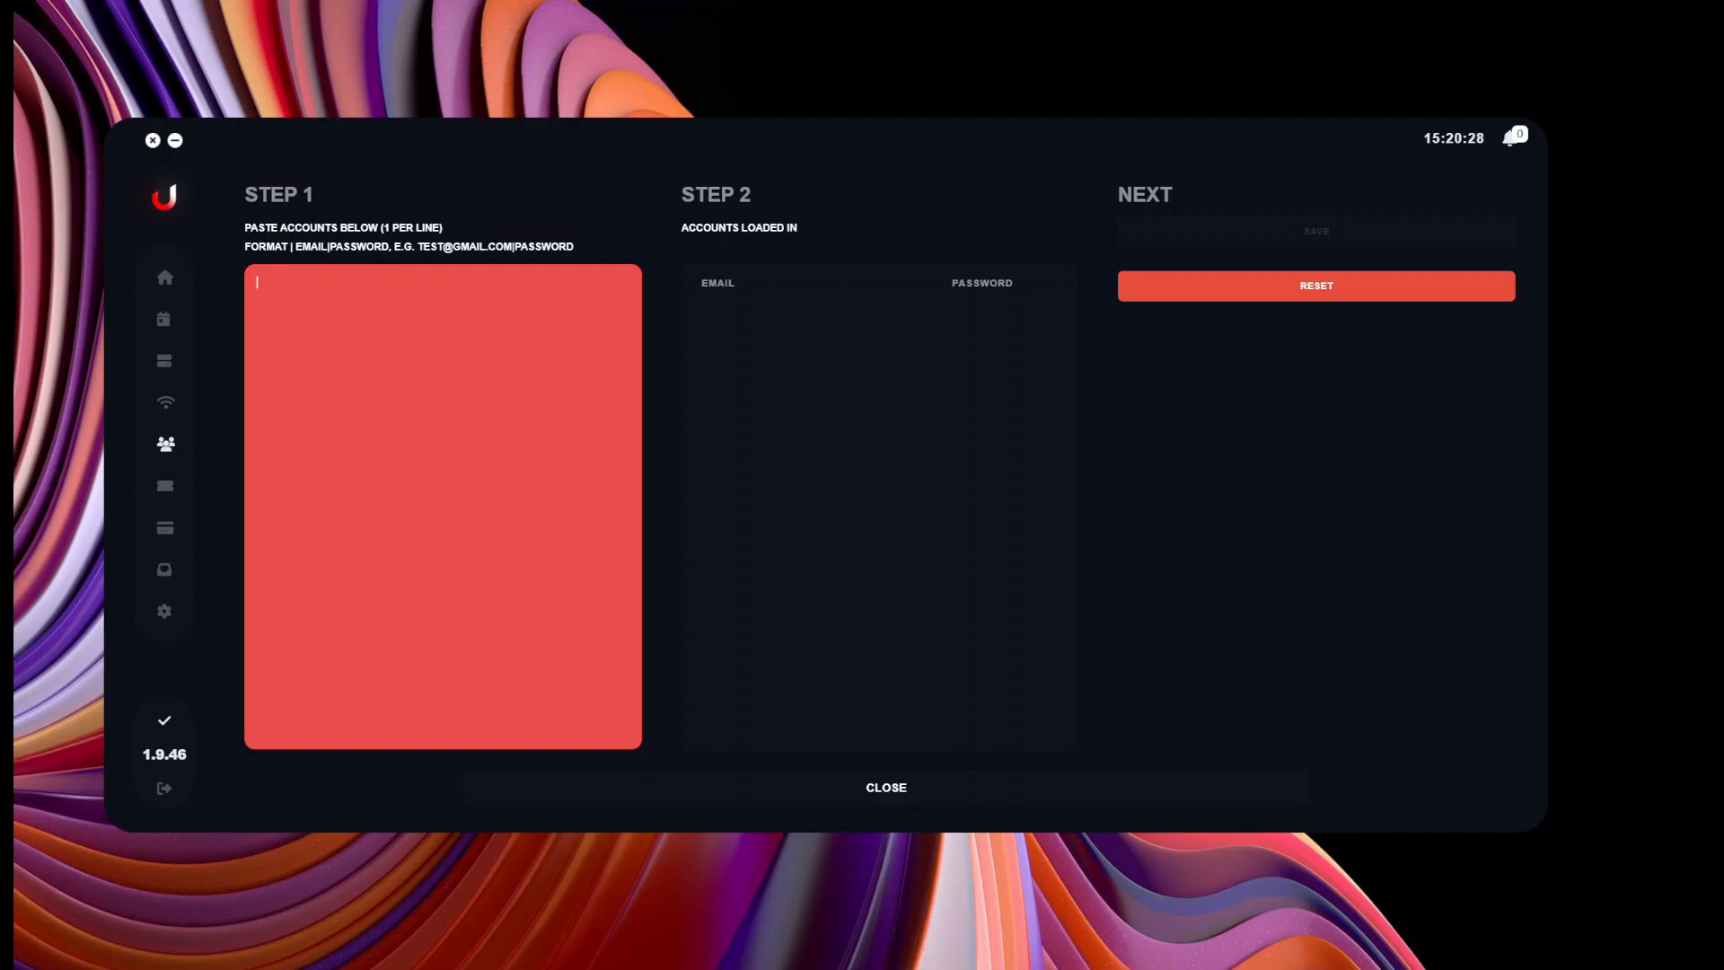
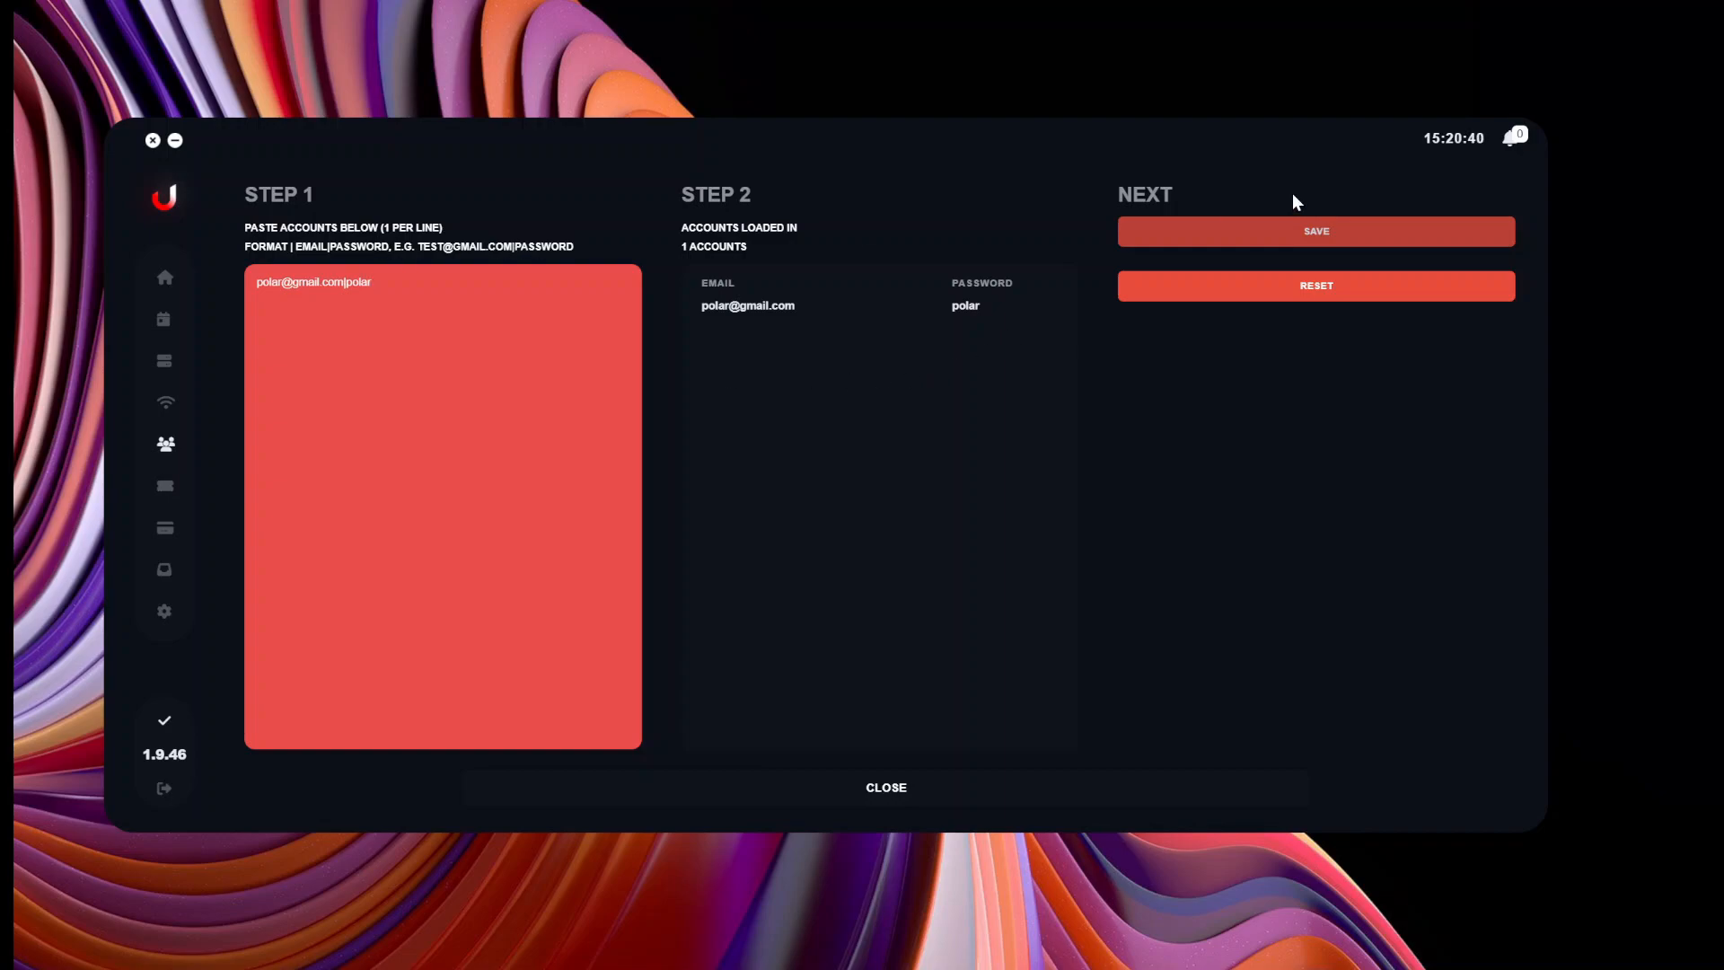
left_click(1318, 236)
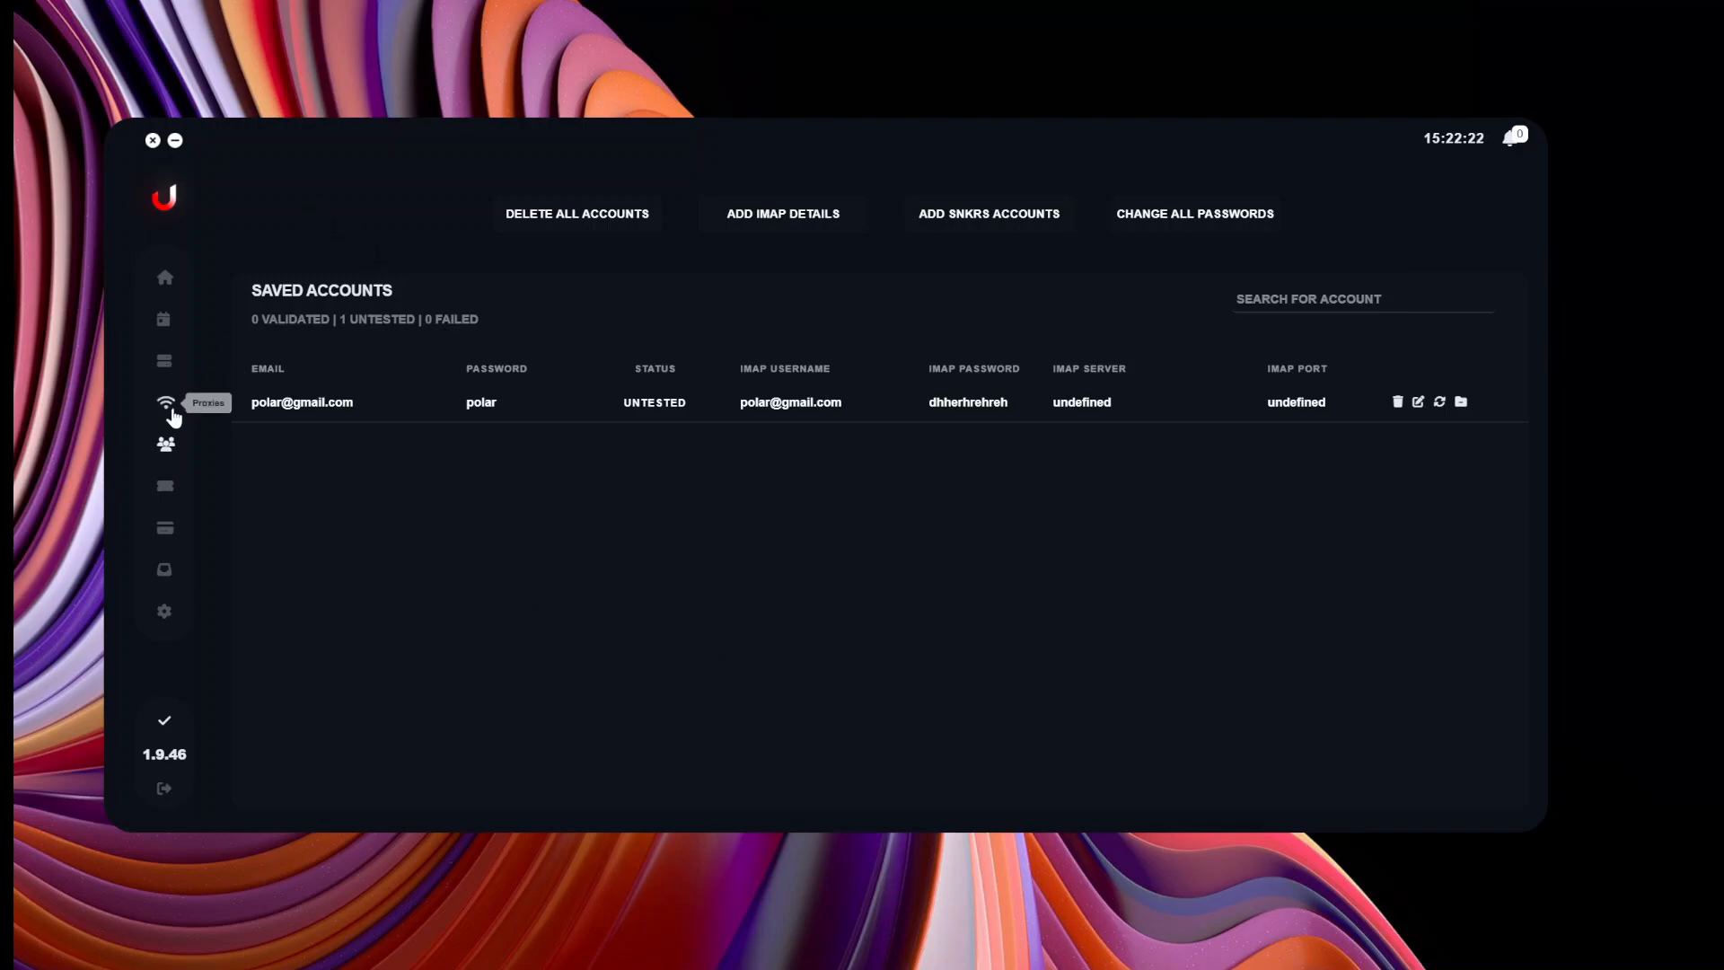
Open the Draw Profiles page from the left sidebar.
left_click(165, 489)
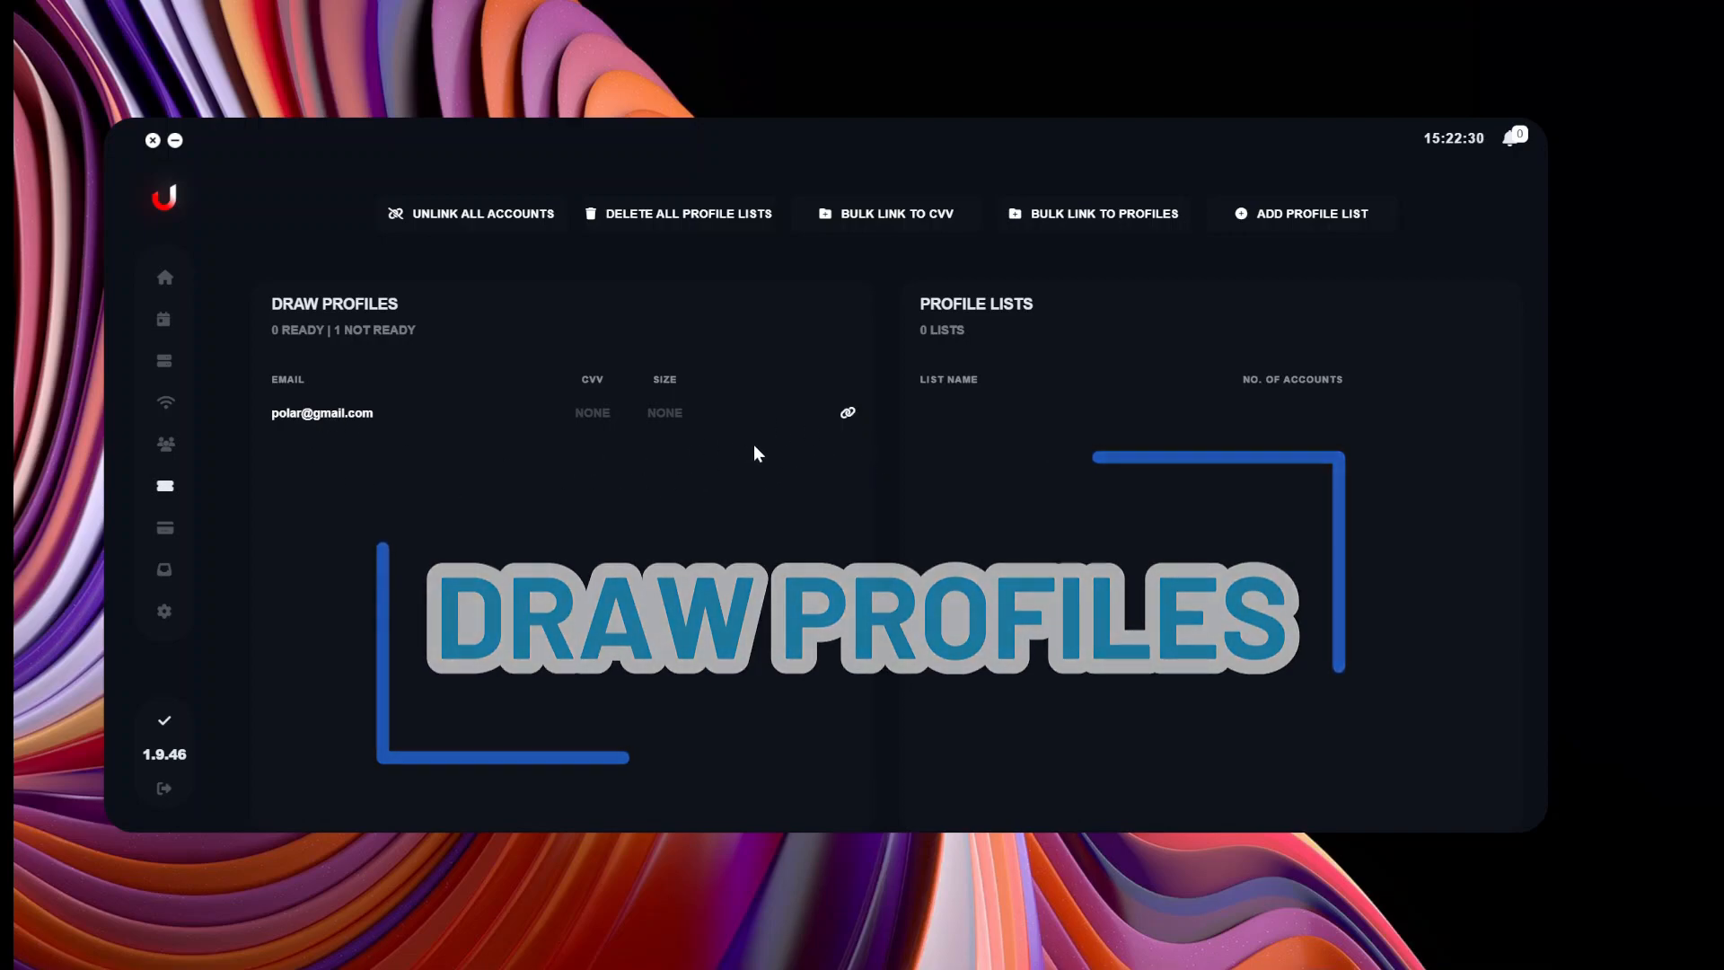
Link the account to card profile Test 1, keeping size at NONE.
left_click(847, 415)
left_click(465, 304)
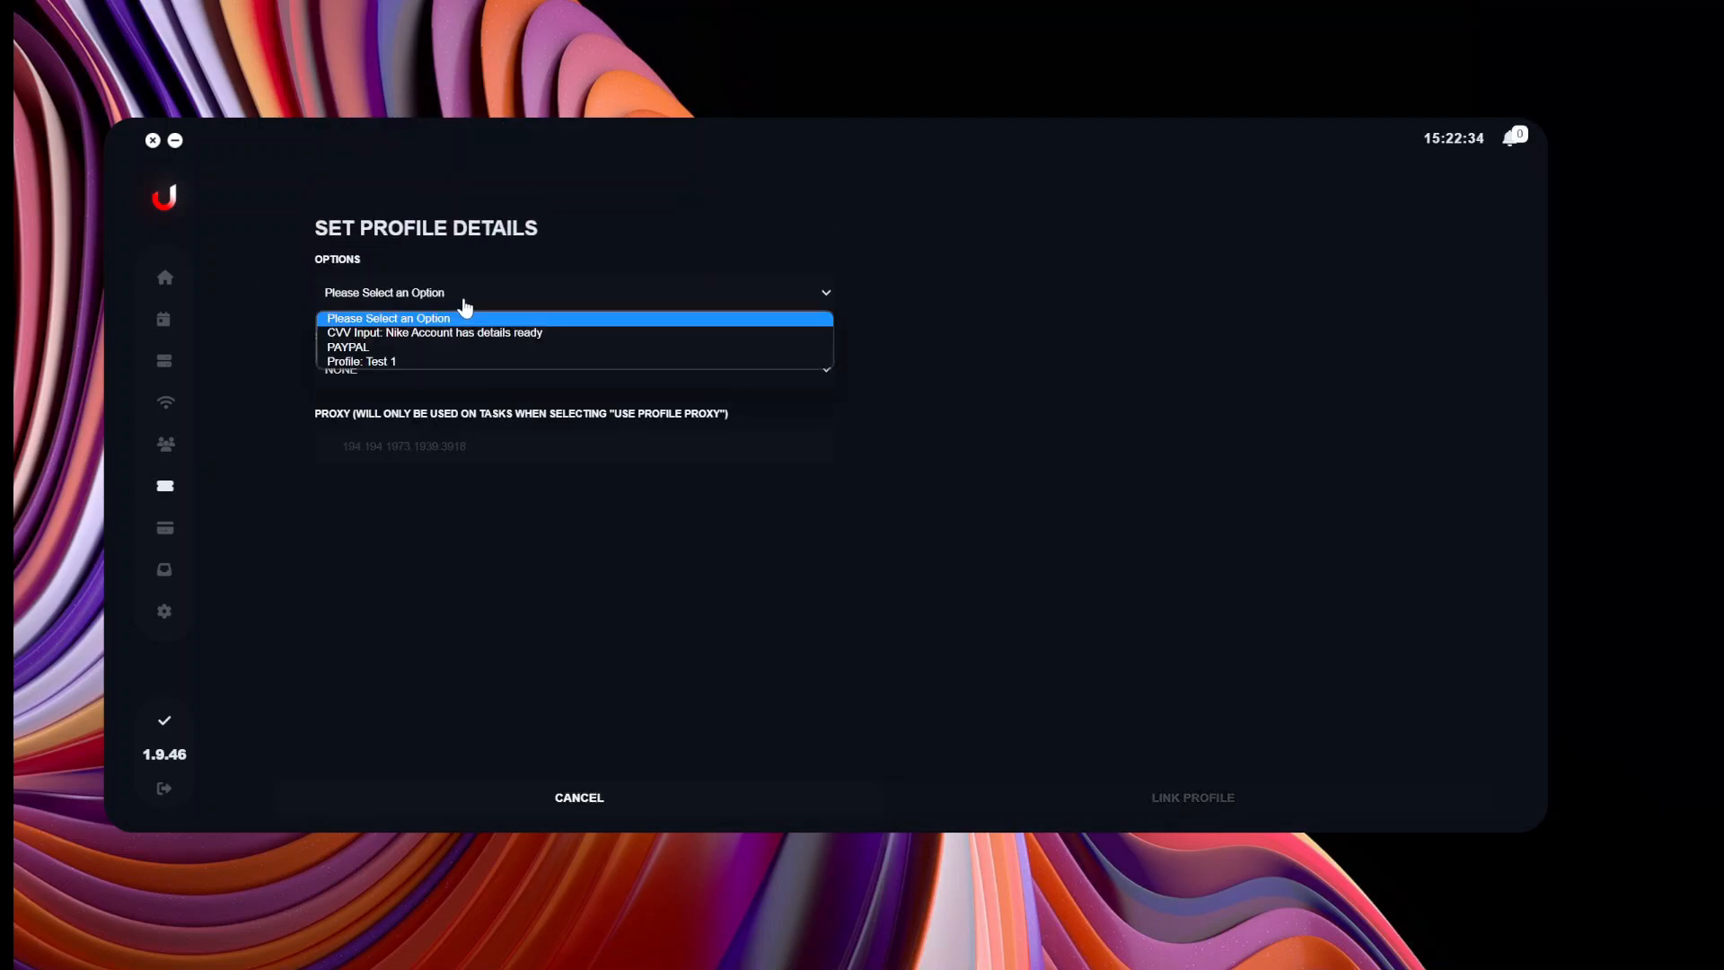
left_click(365, 362)
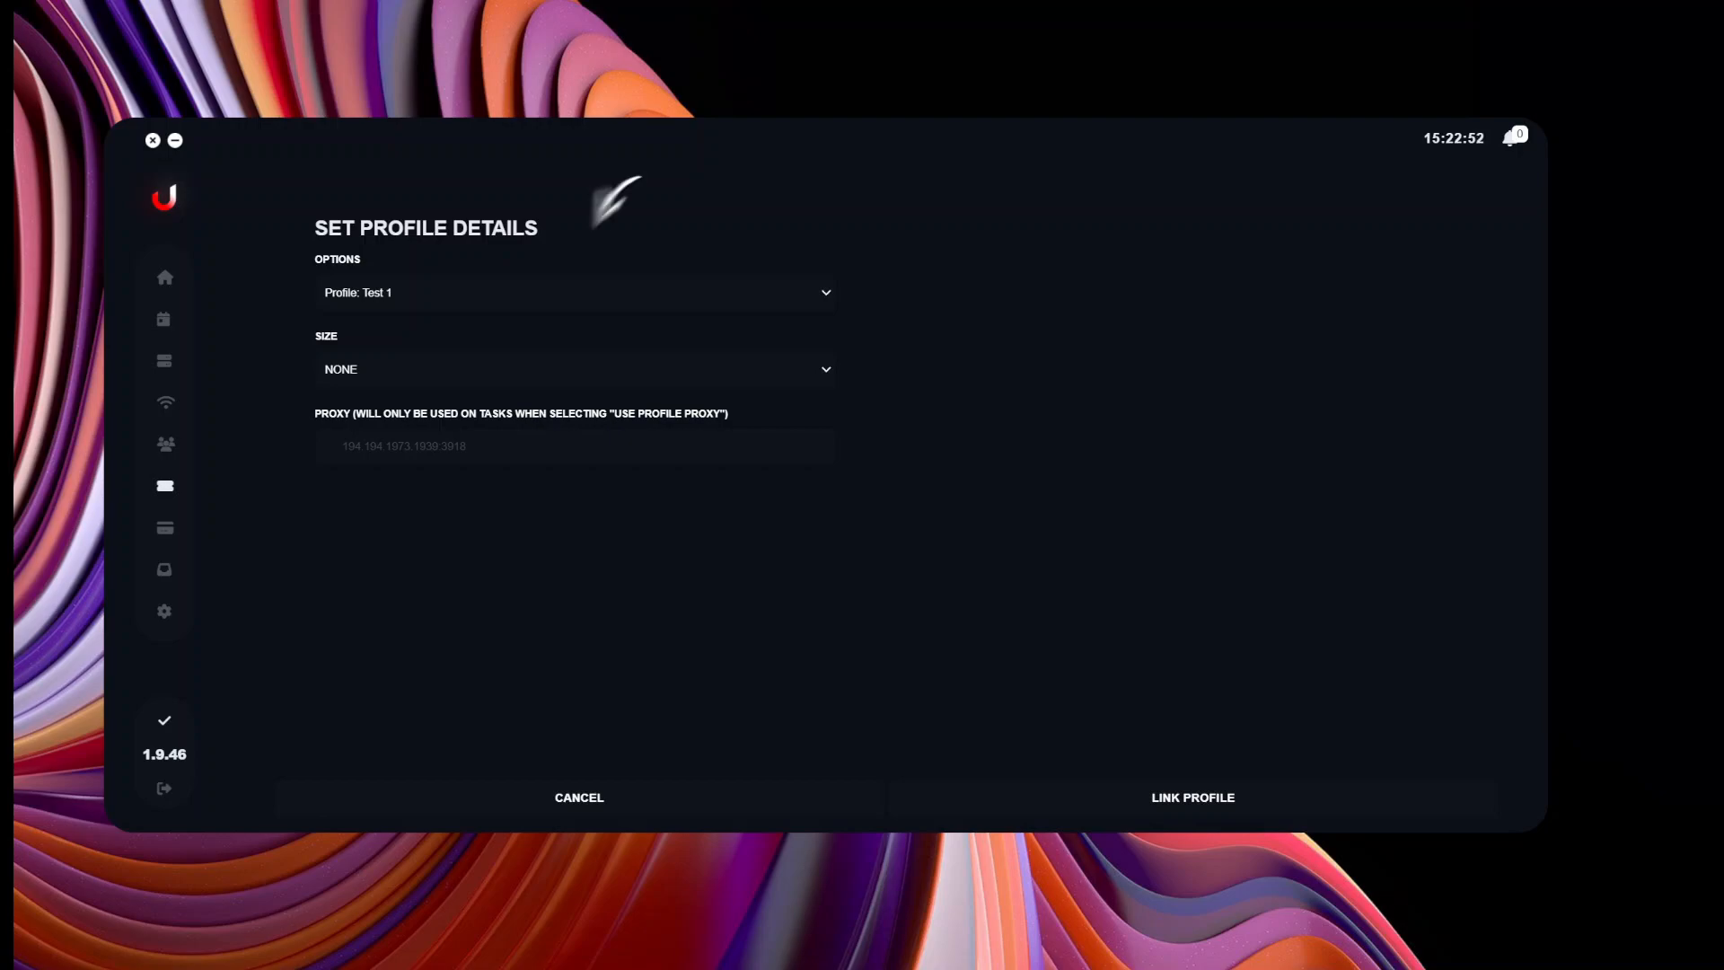
left_click(449, 379)
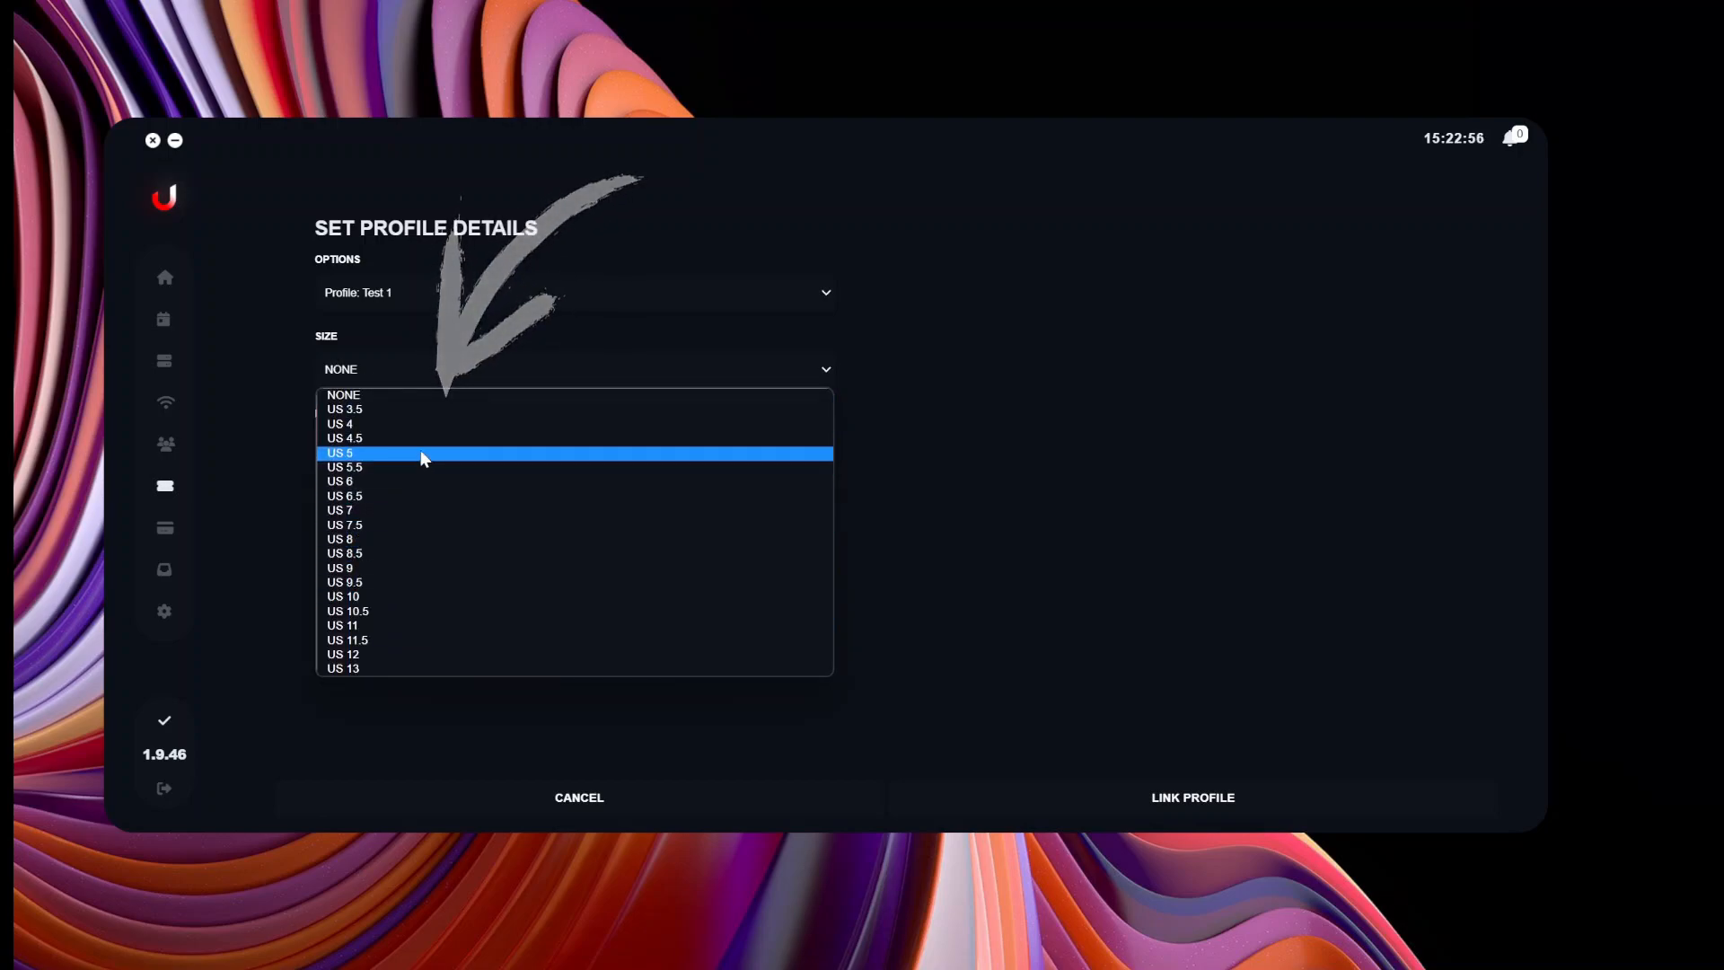
left_click(407, 395)
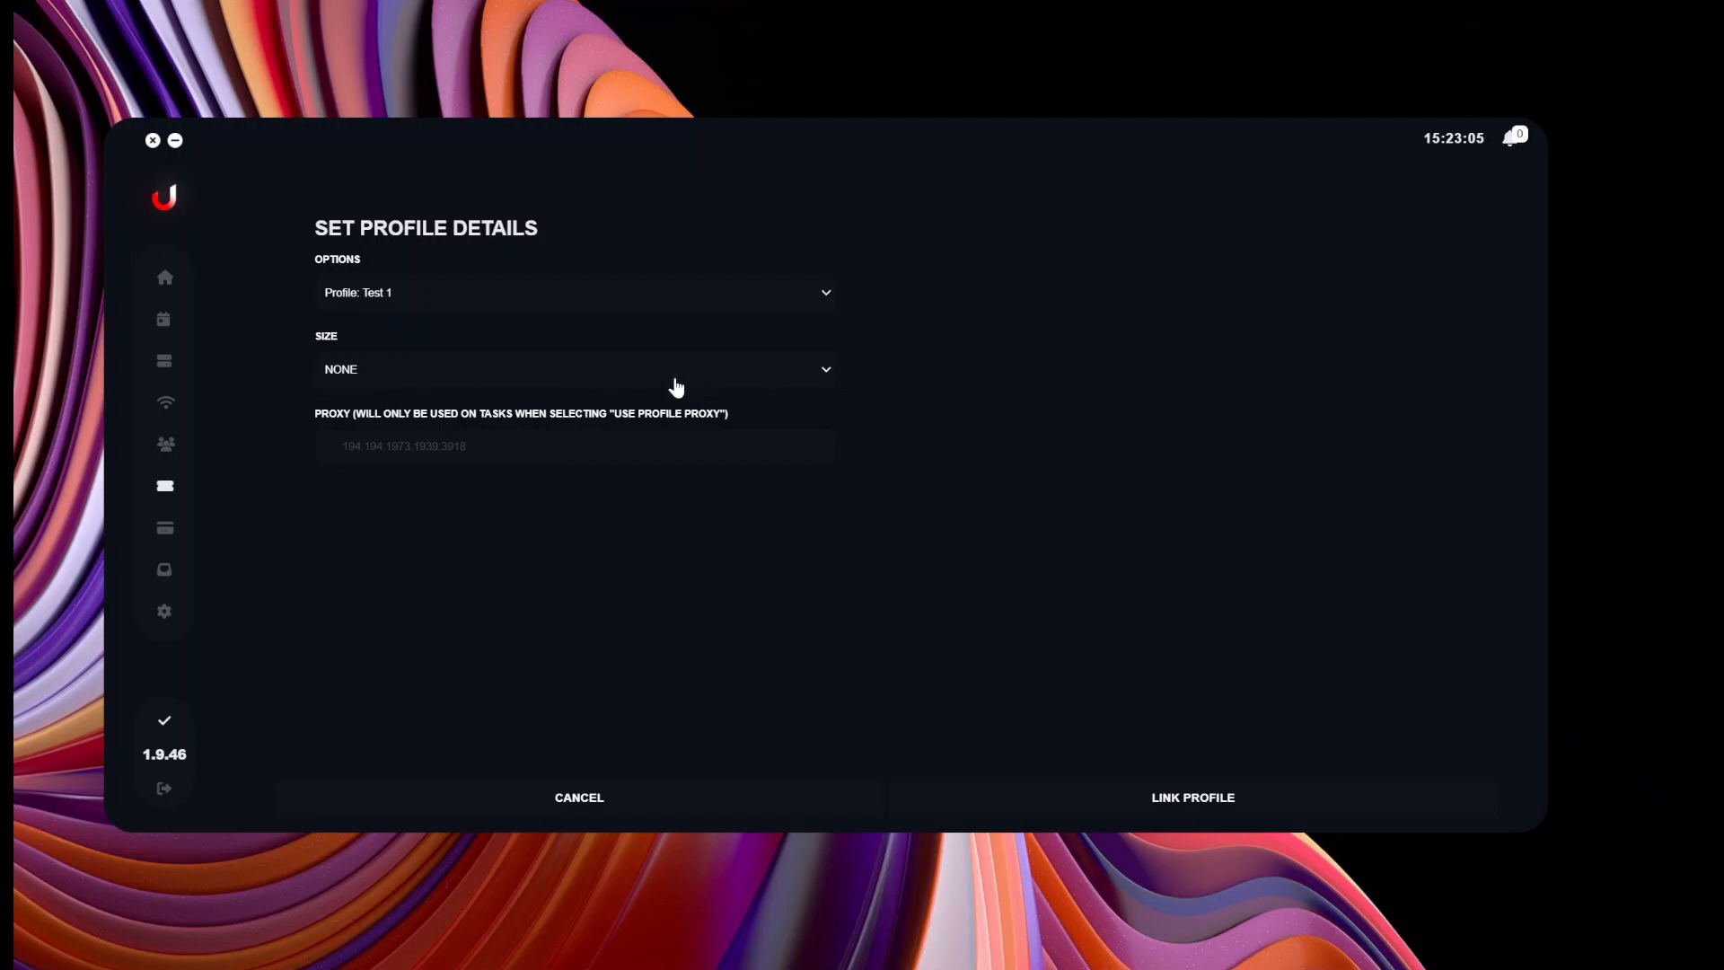
left_click(1218, 801)
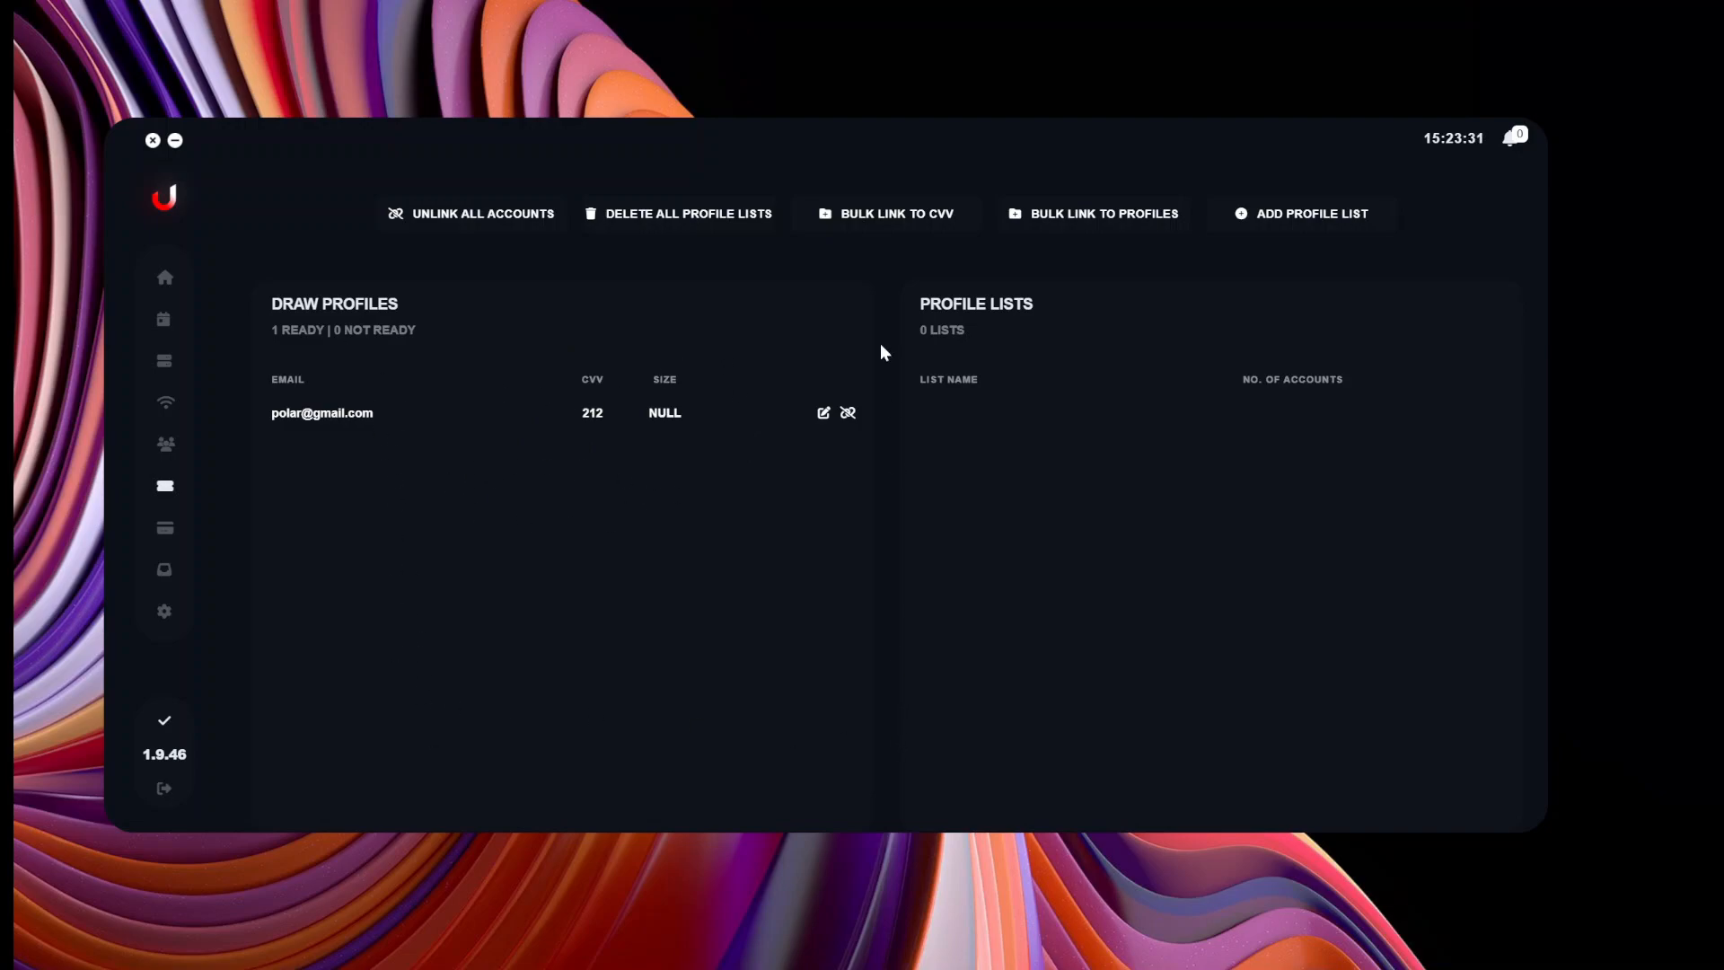
Open the Bulk Link to CVV view from the Draw Profiles page.
left_click(901, 219)
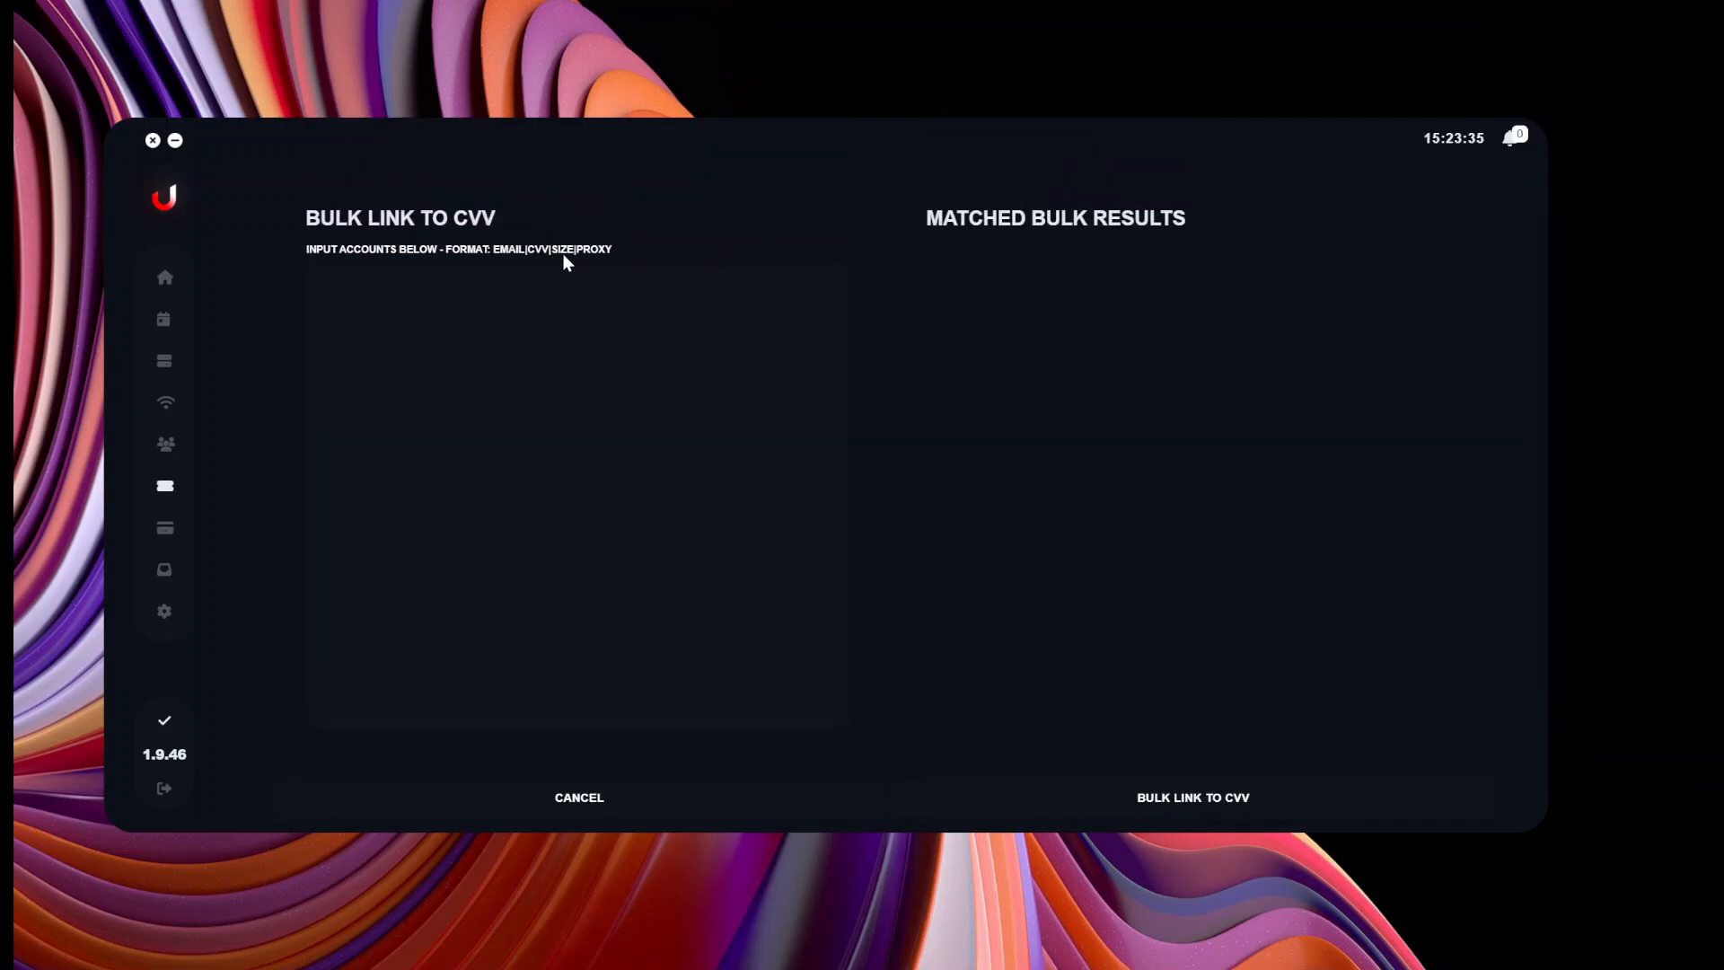
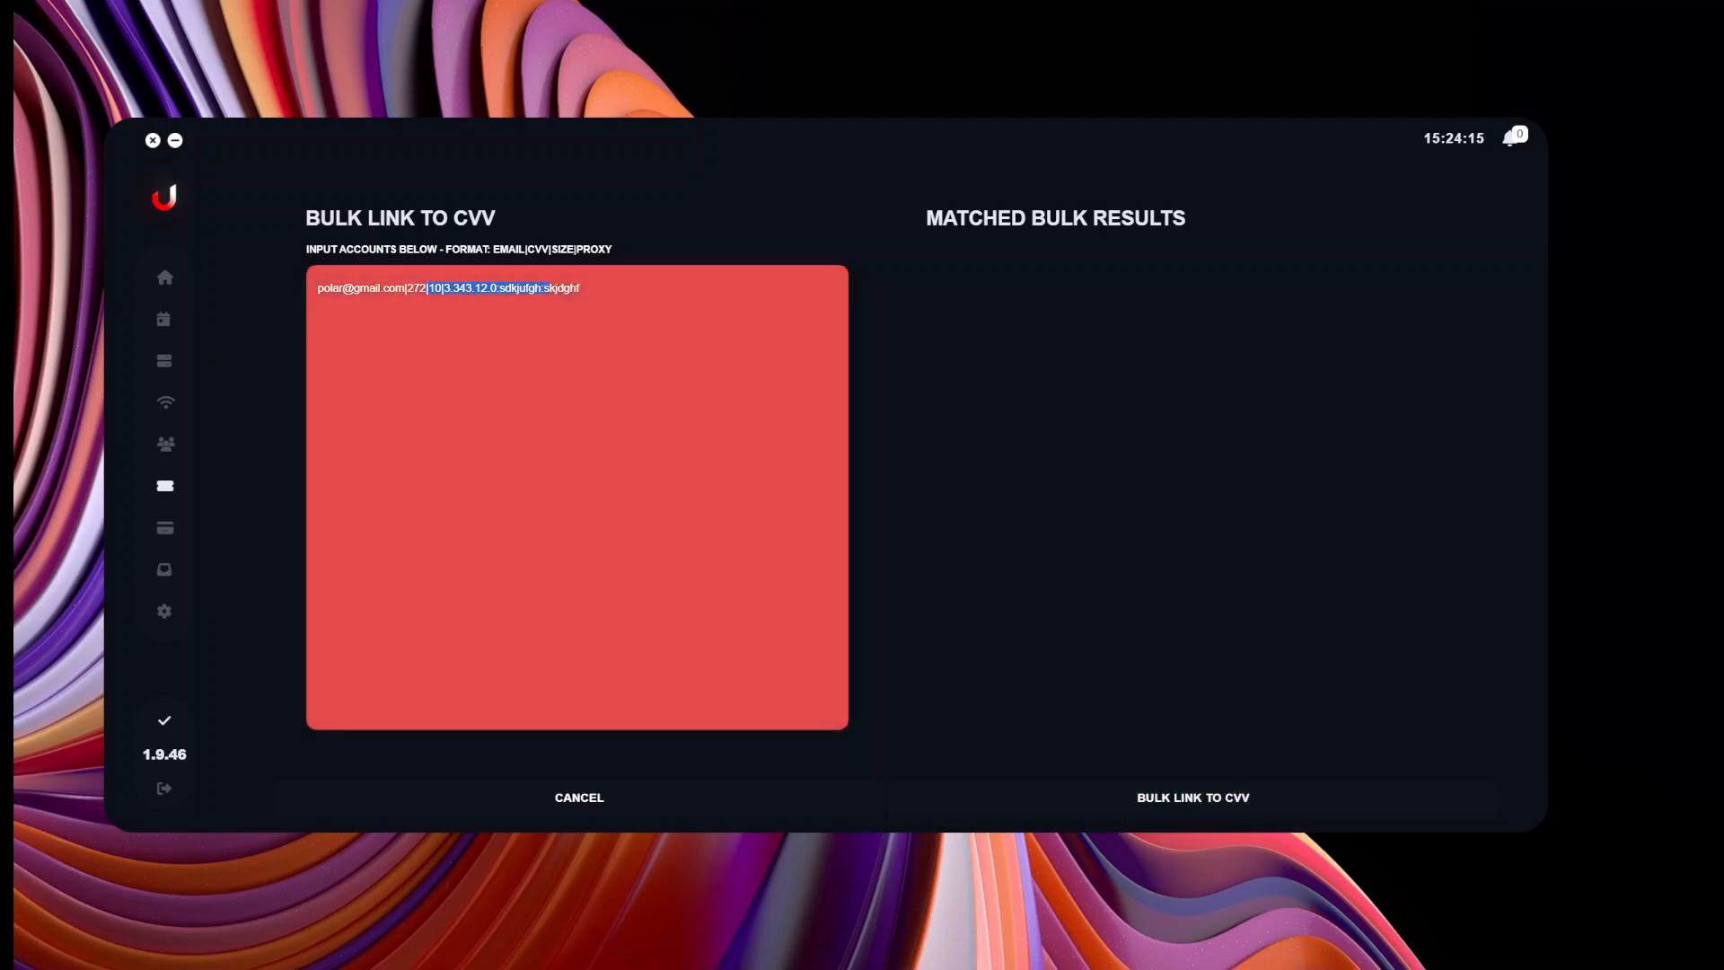
Delete the size and proxy from the account line, leaving only email|cvv.
key("BackSpace")
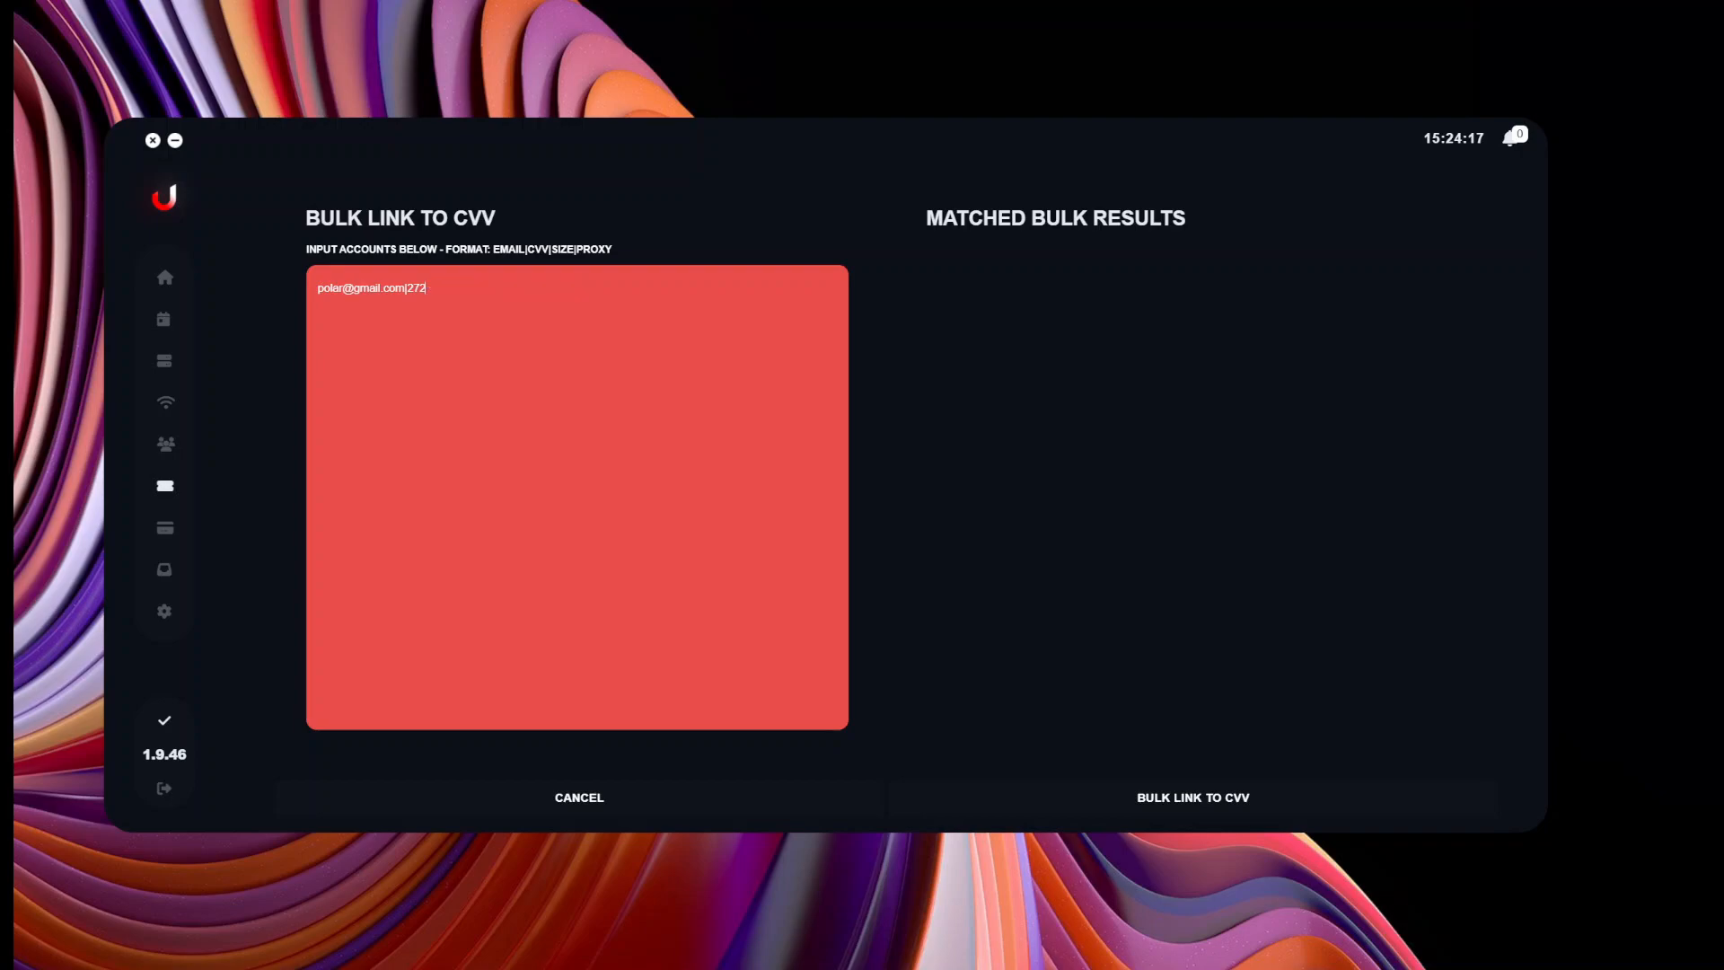
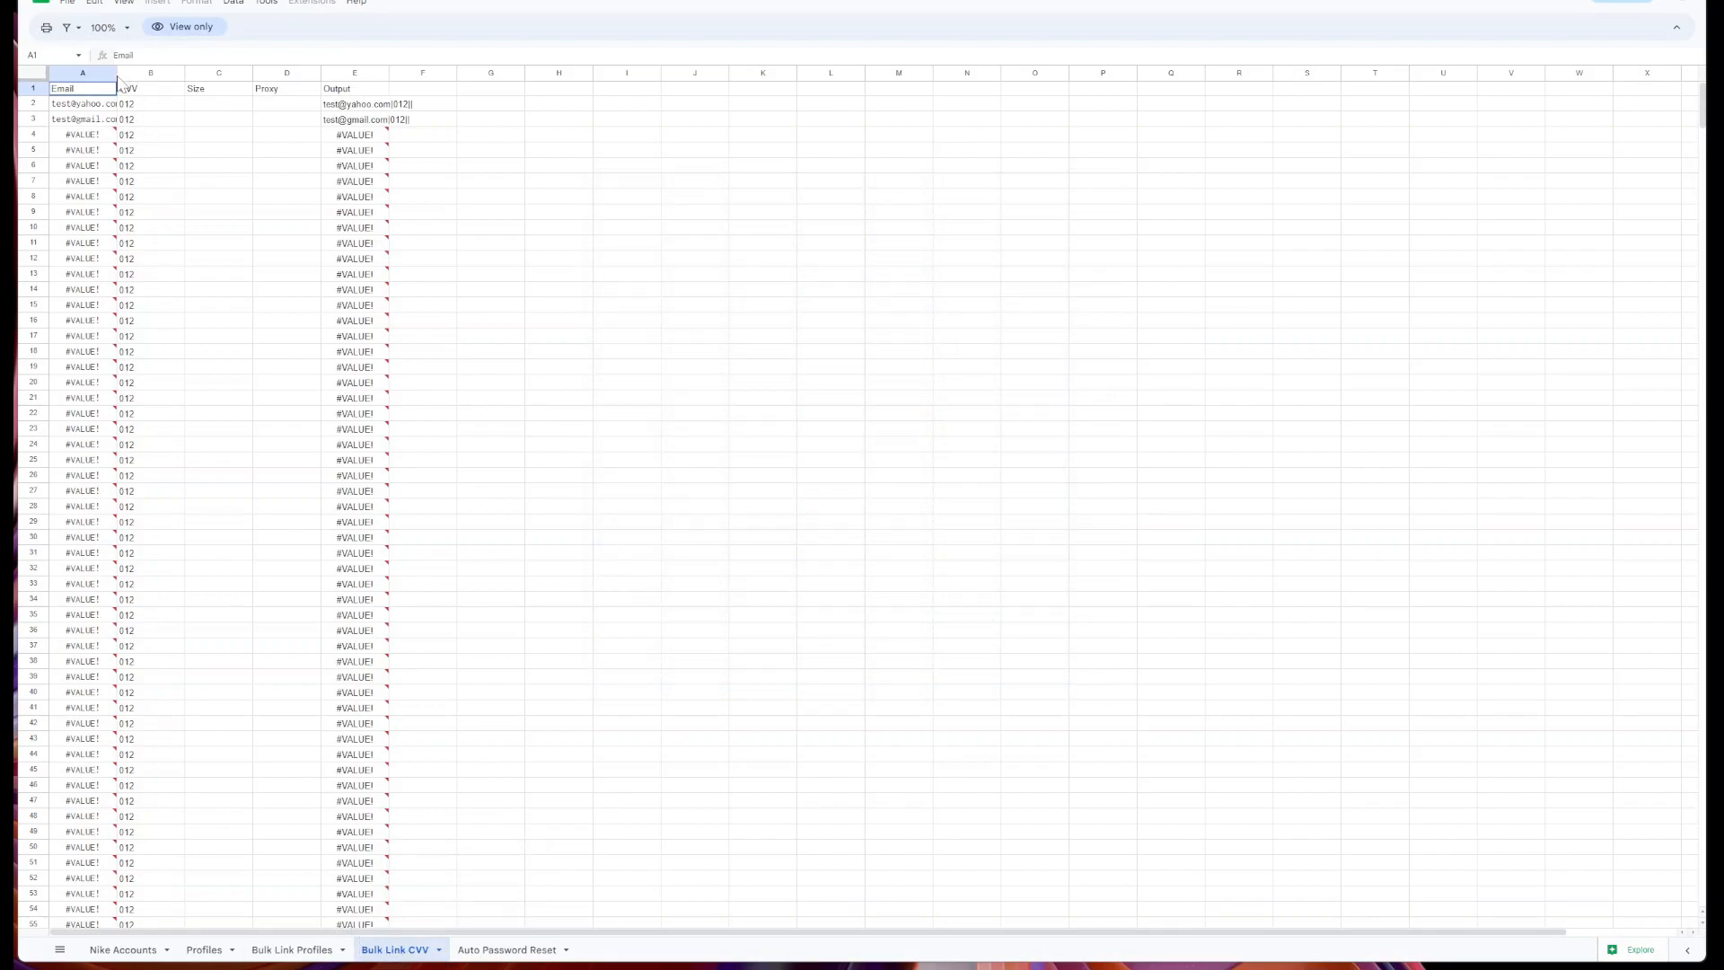
Check the CVV value in template cell B7, then return to the USNKRS Bulk Link to CVV window.
left_click(175, 180)
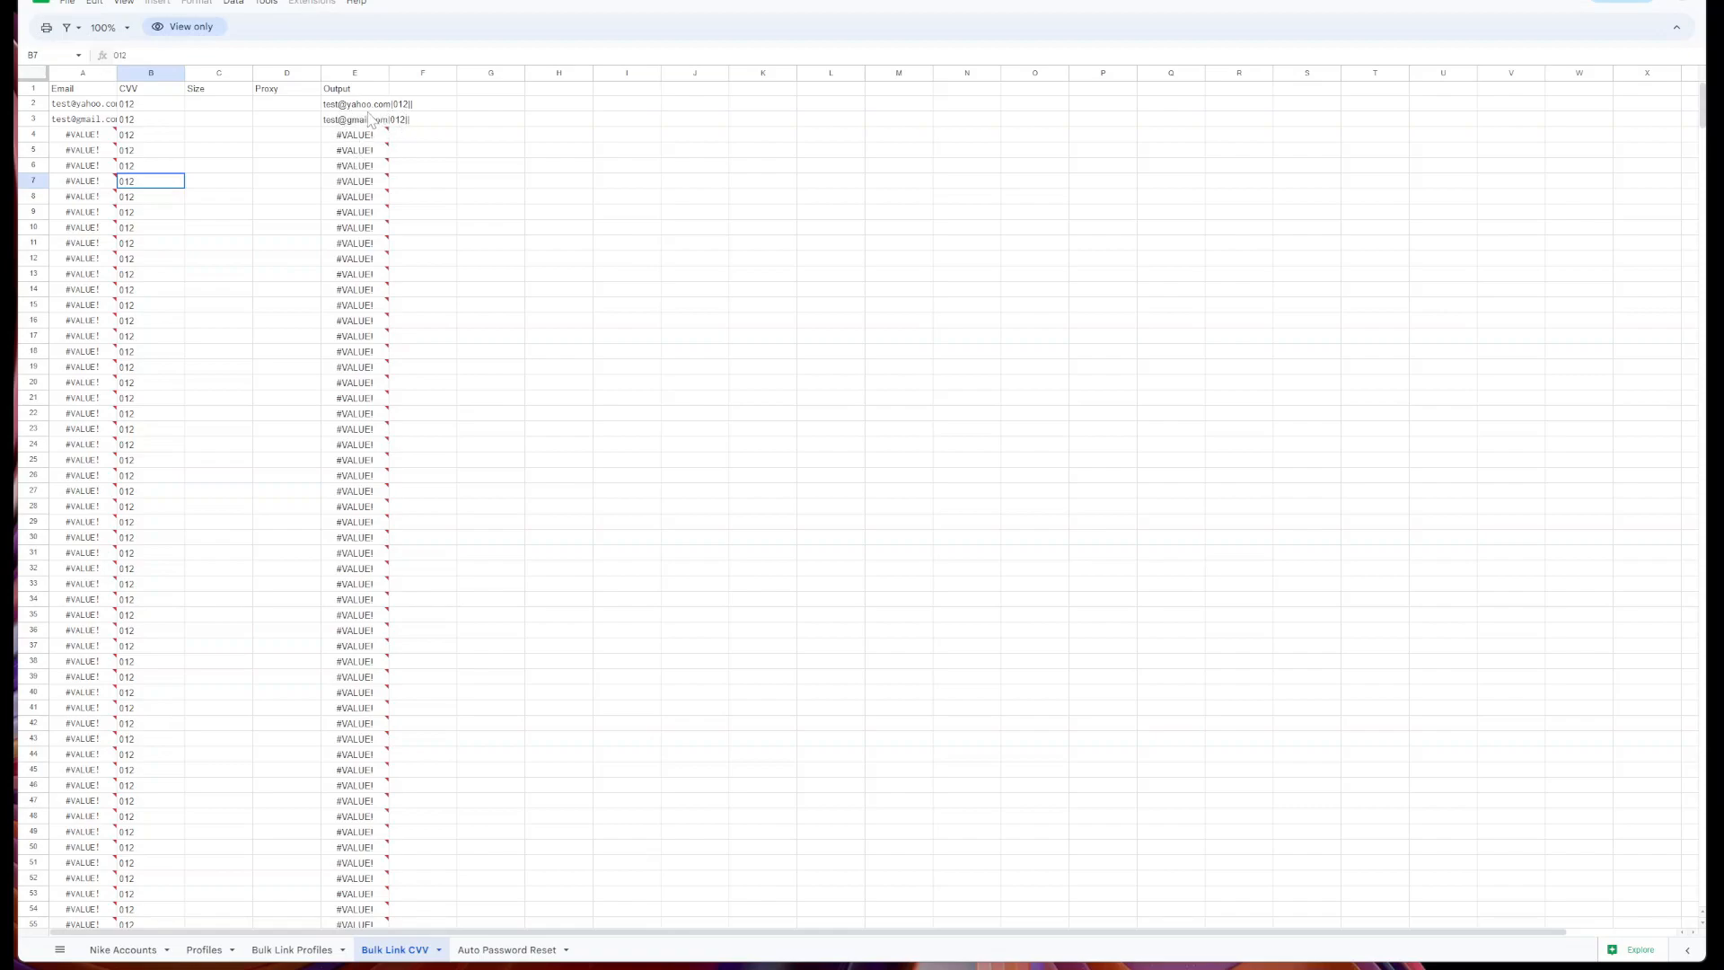
key("alt+Tab")
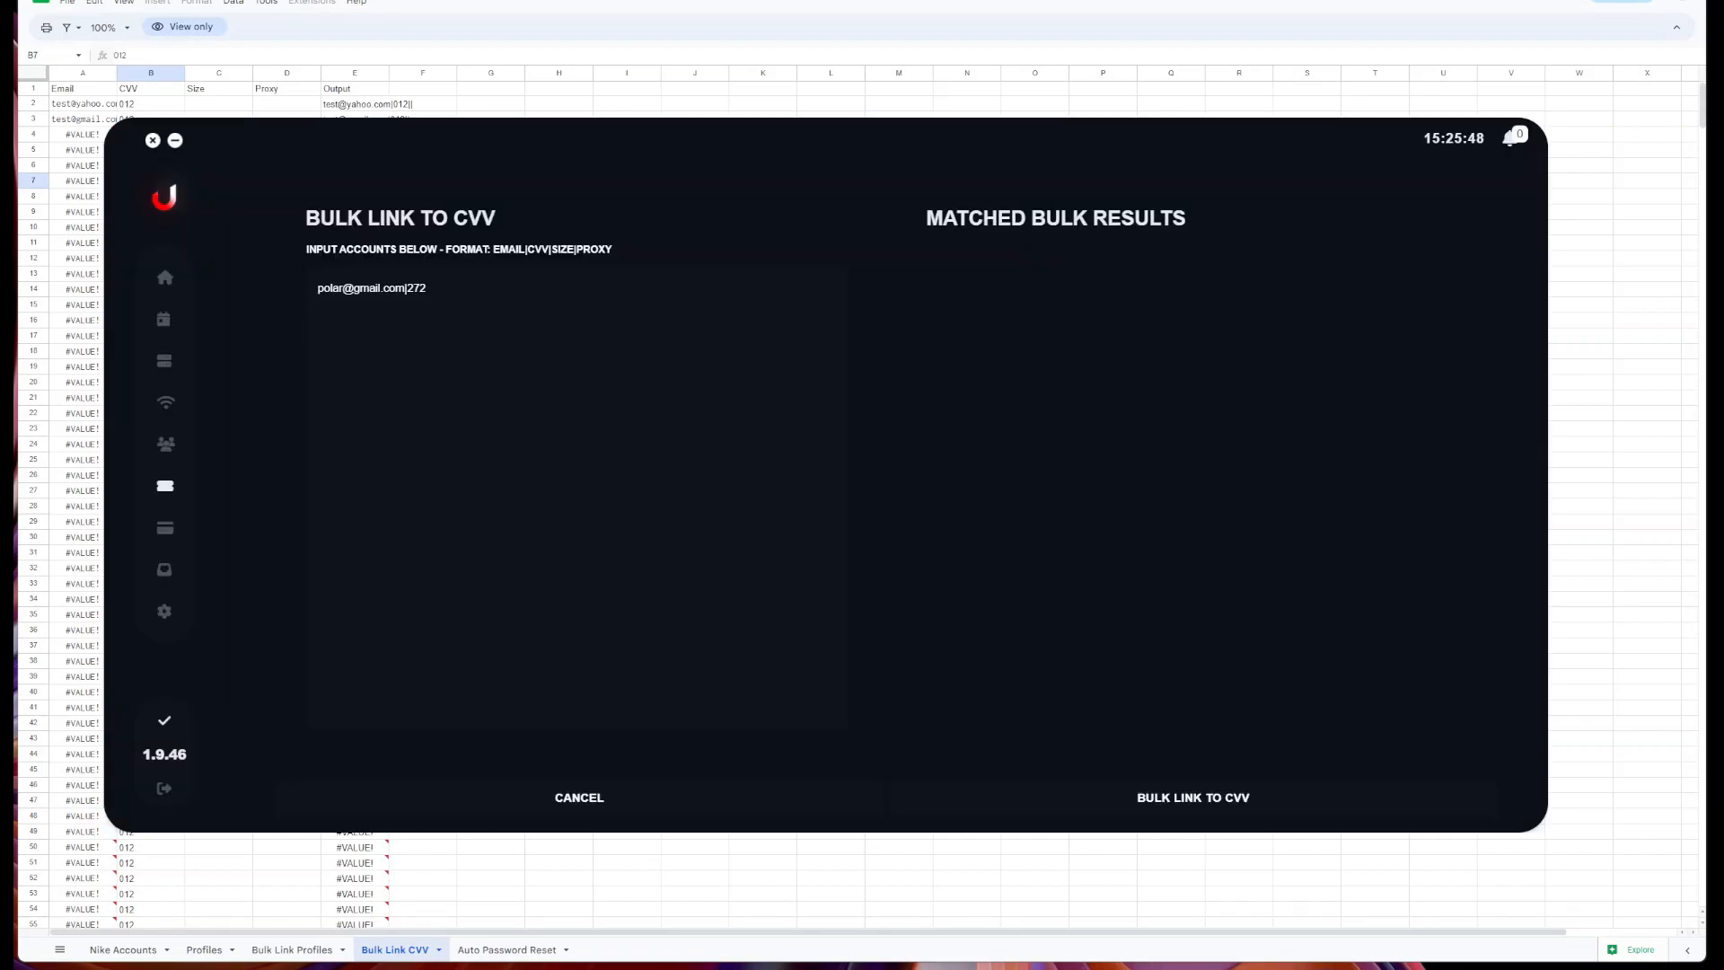
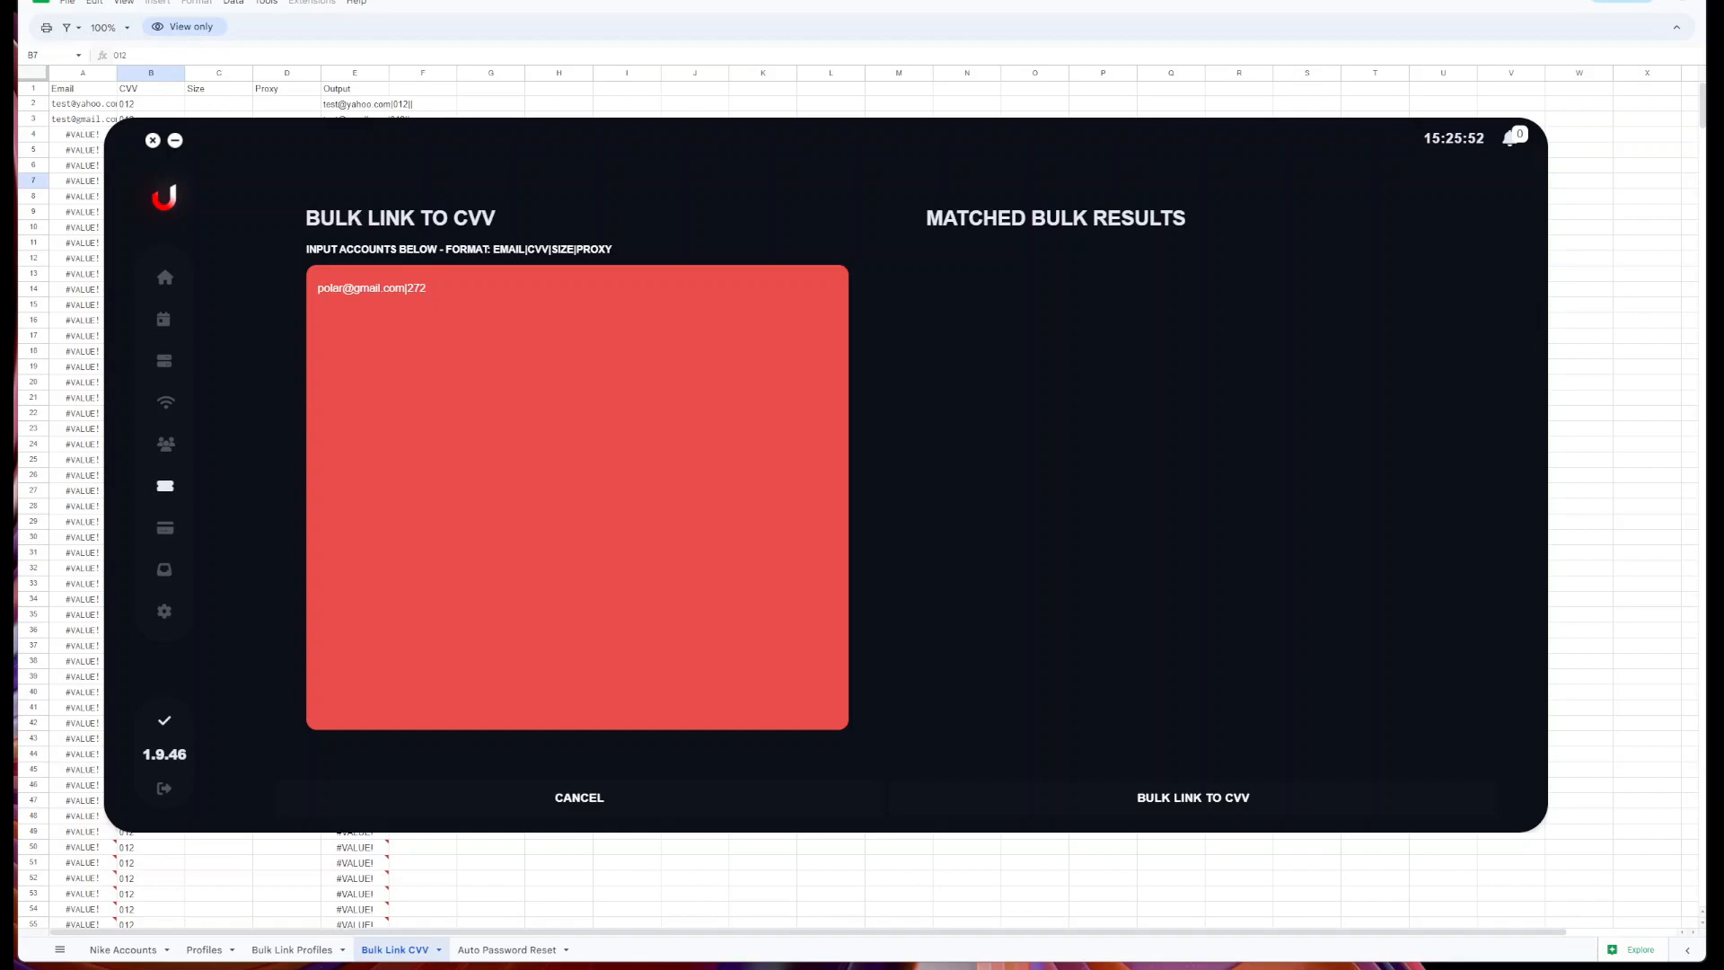
Bring Google Sheets forward and view the Auto Password Reset sheet with its IMAP server and port columns.
key("alt+Tab")
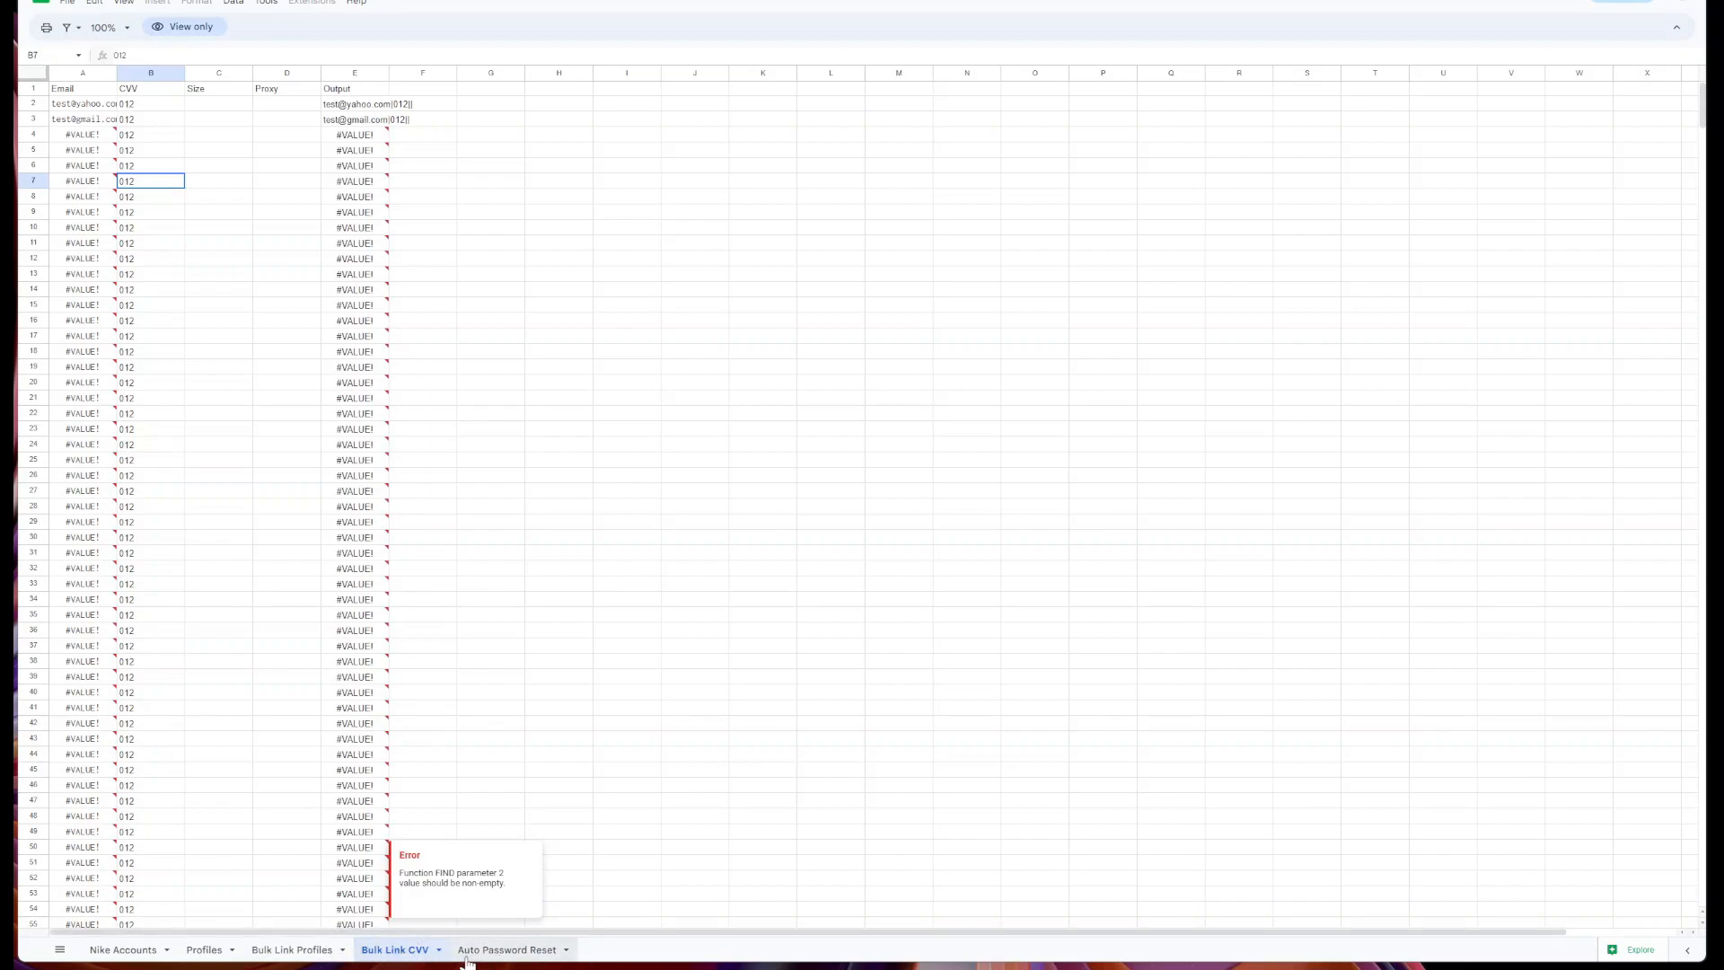
left_click(525, 958)
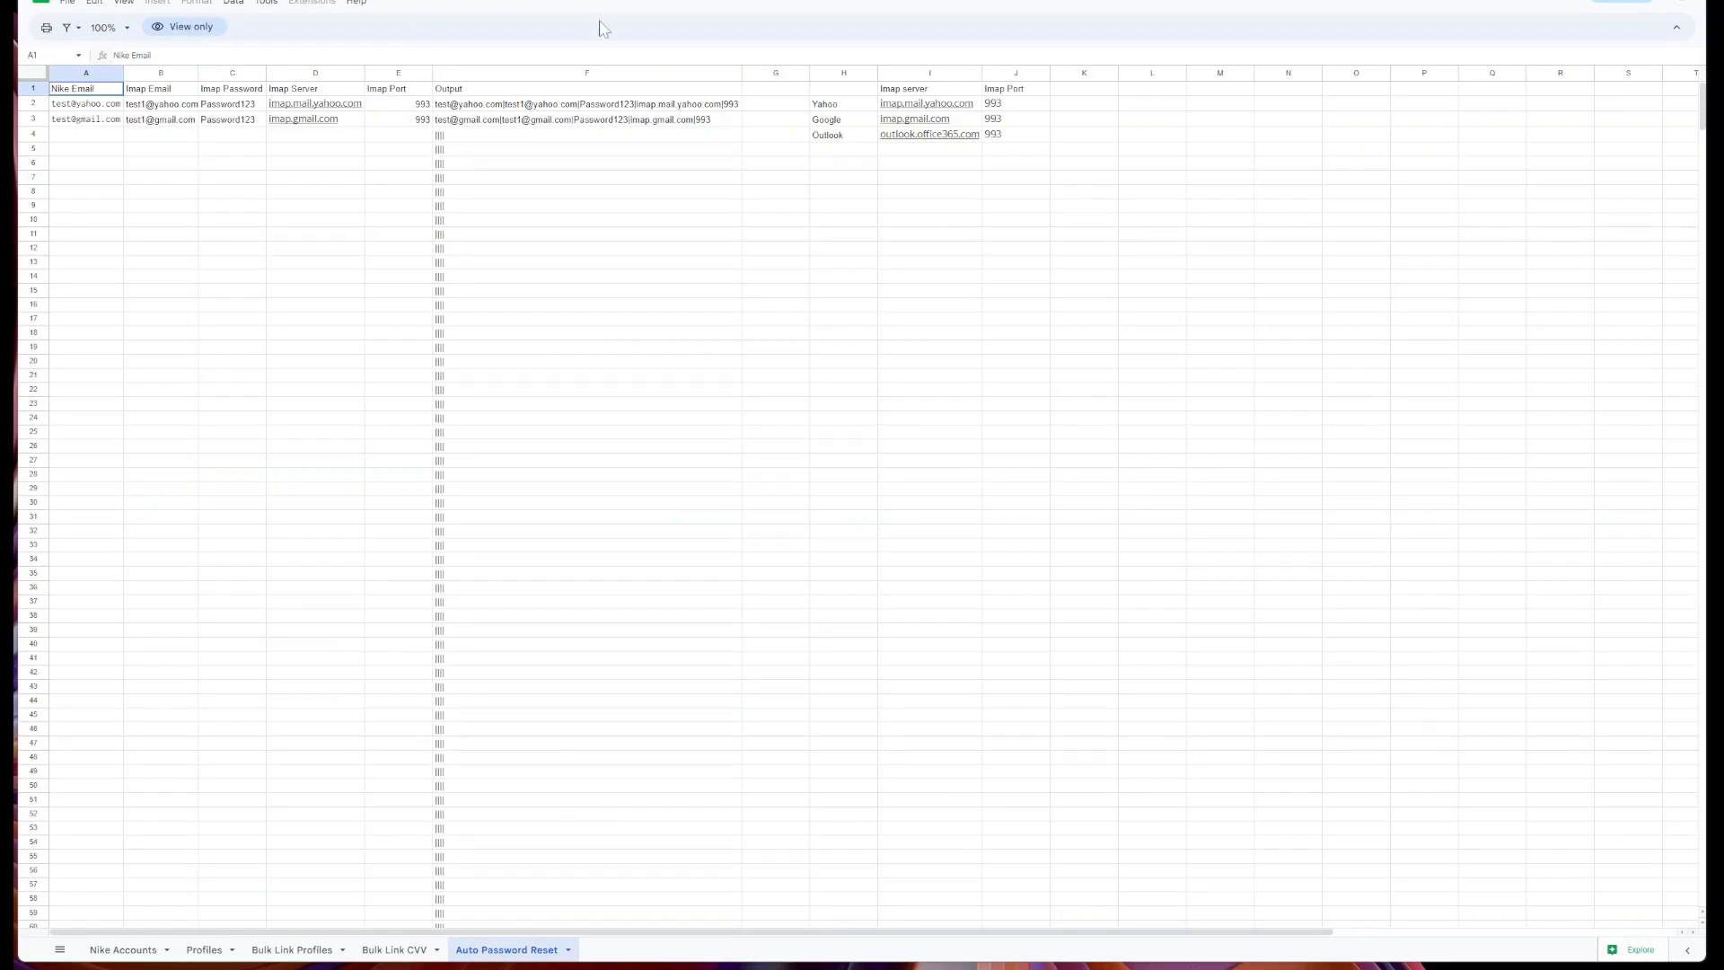
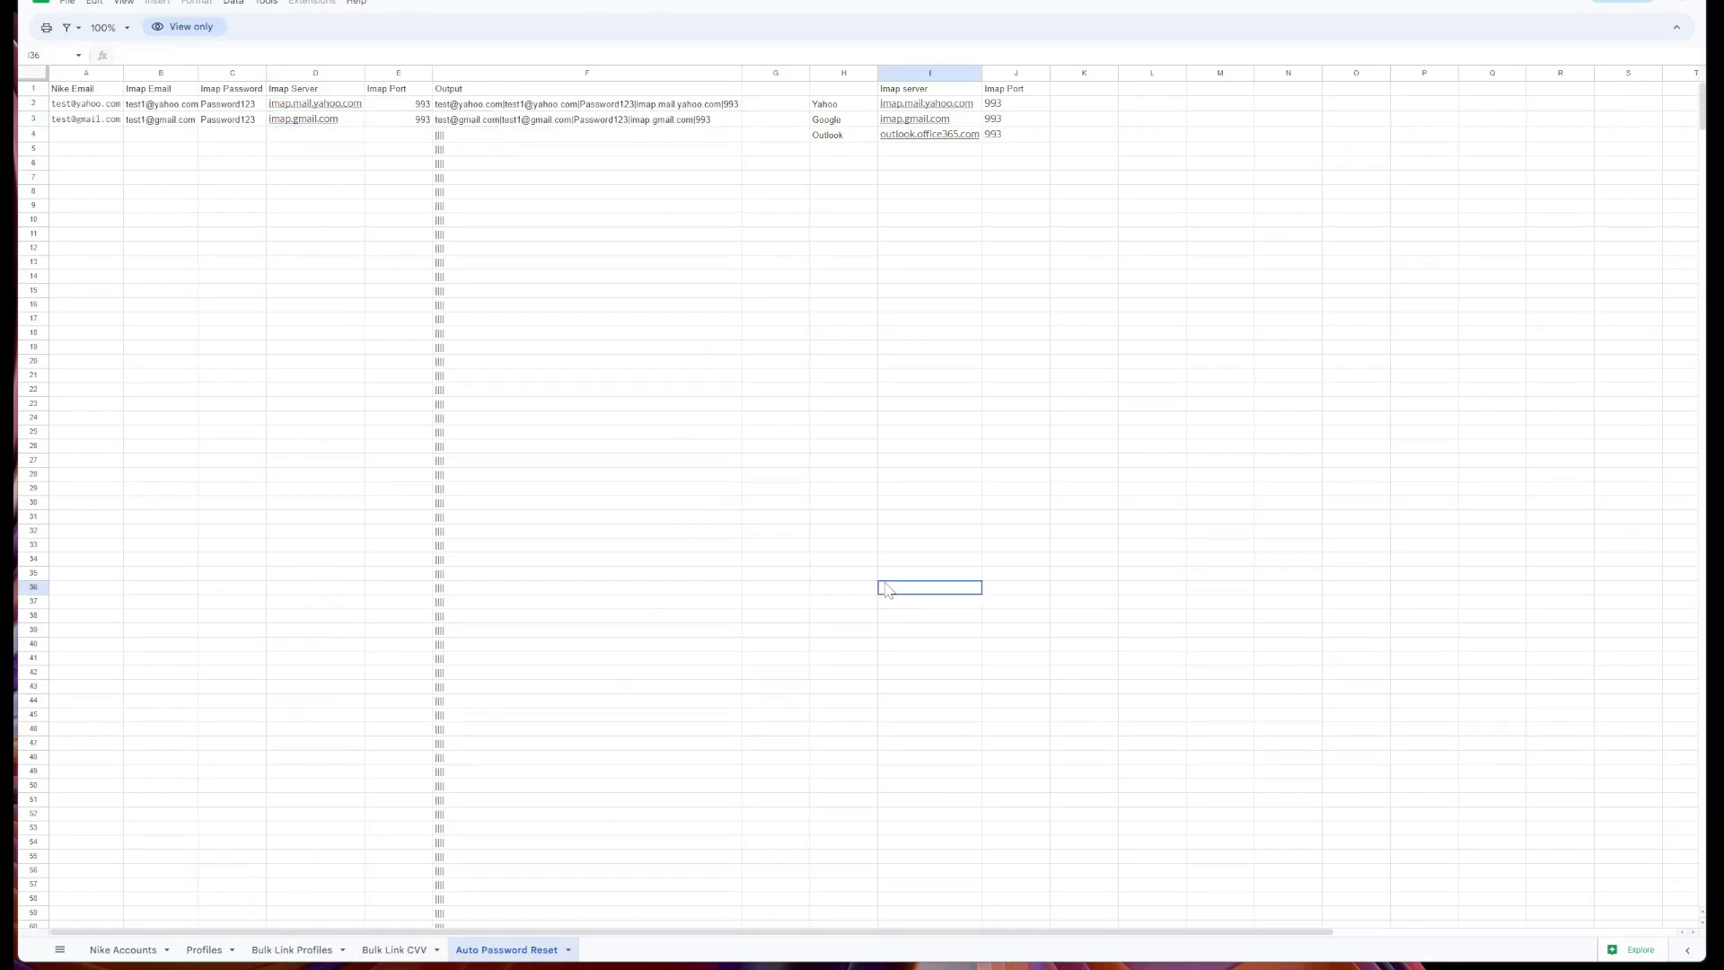
Switch to the Bulk Link Profiles sheet showing Email, Profile Name, Size, Proxy and Output columns.
left_click(280, 955)
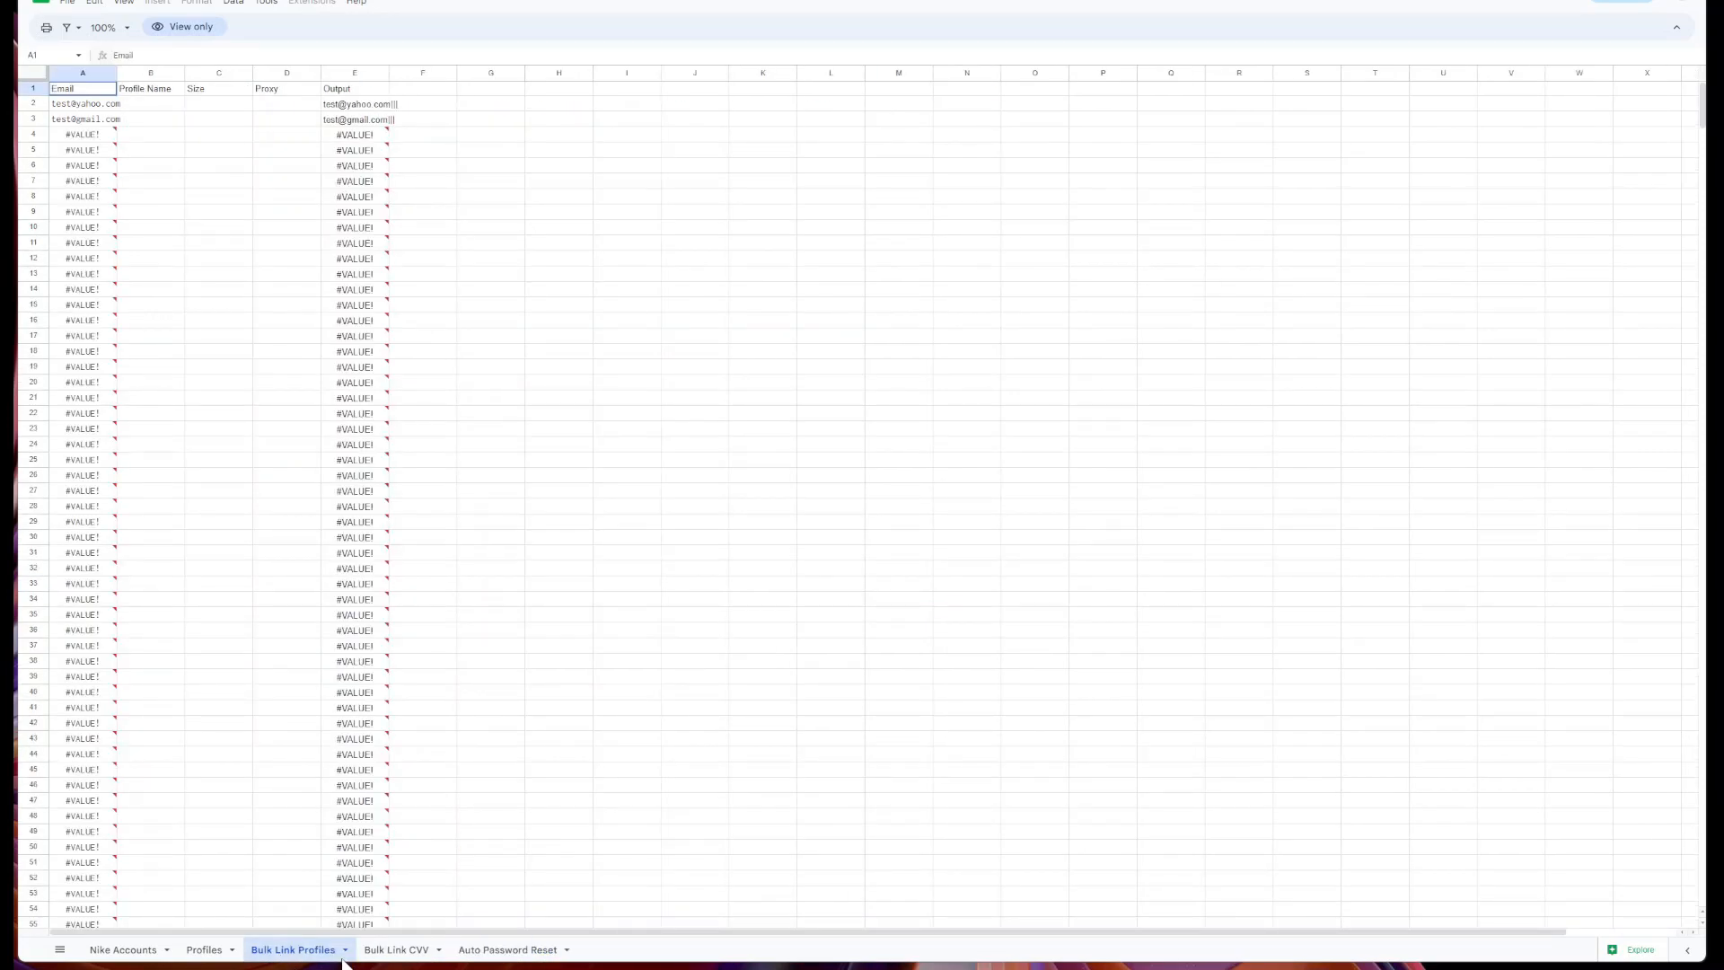
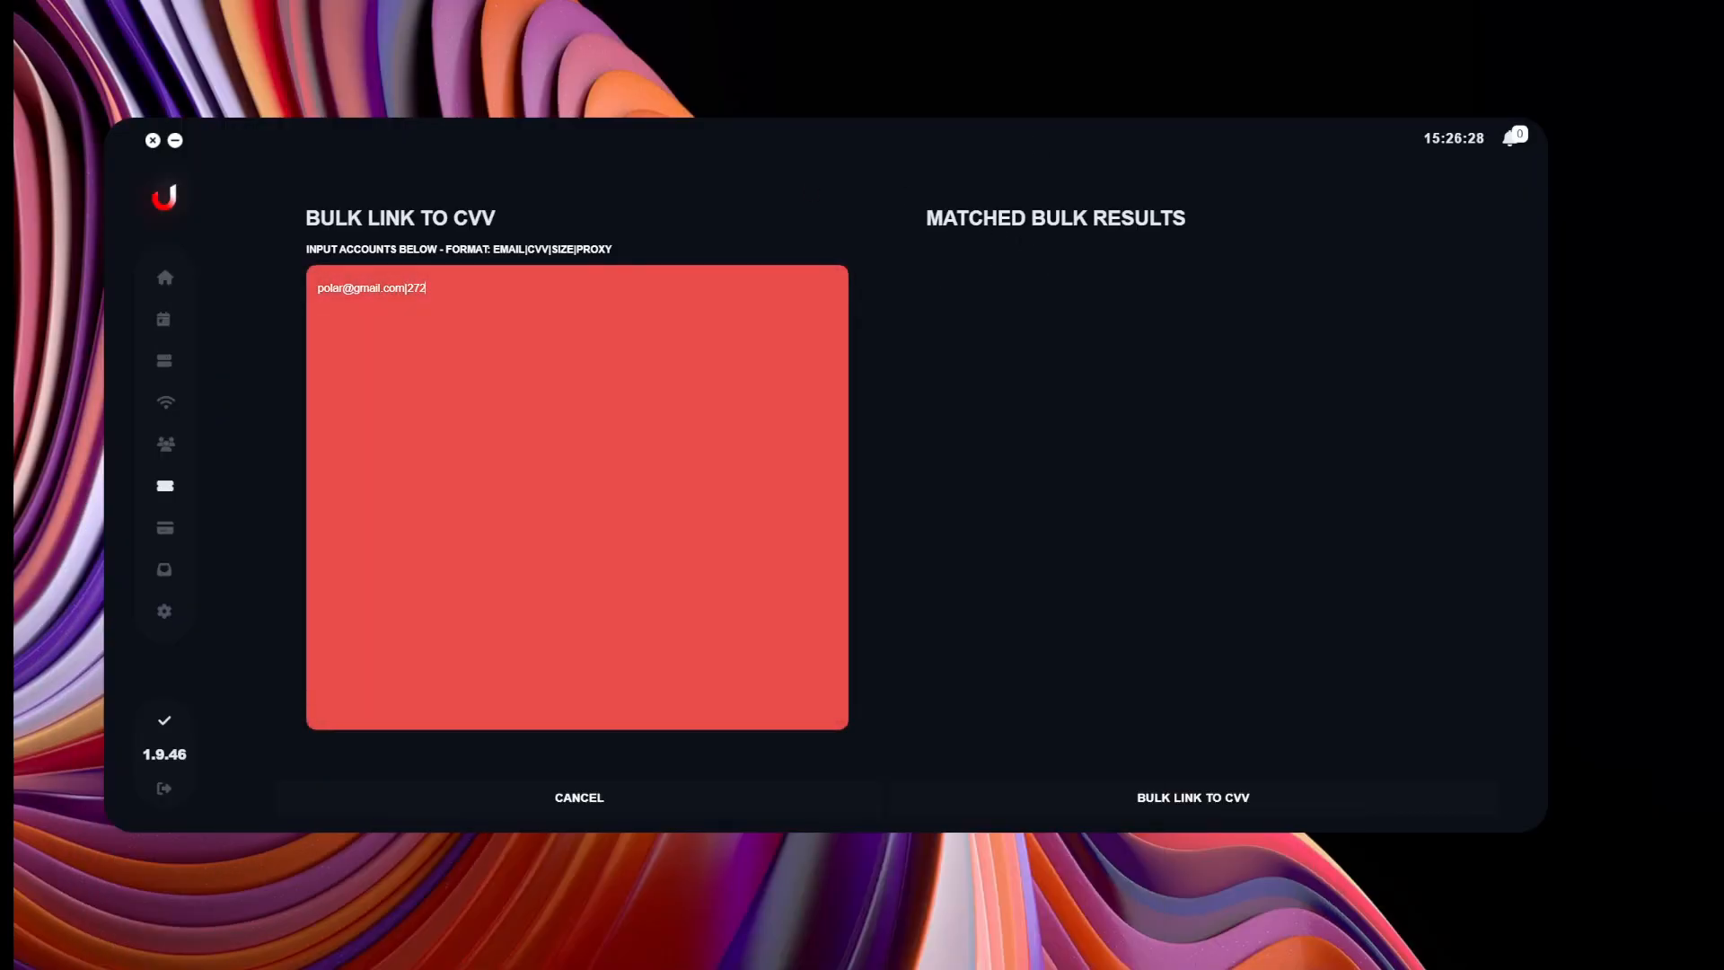
Cancel the Bulk Link to CVV dialog and go to the empty Proxies page.
left_click(493, 804)
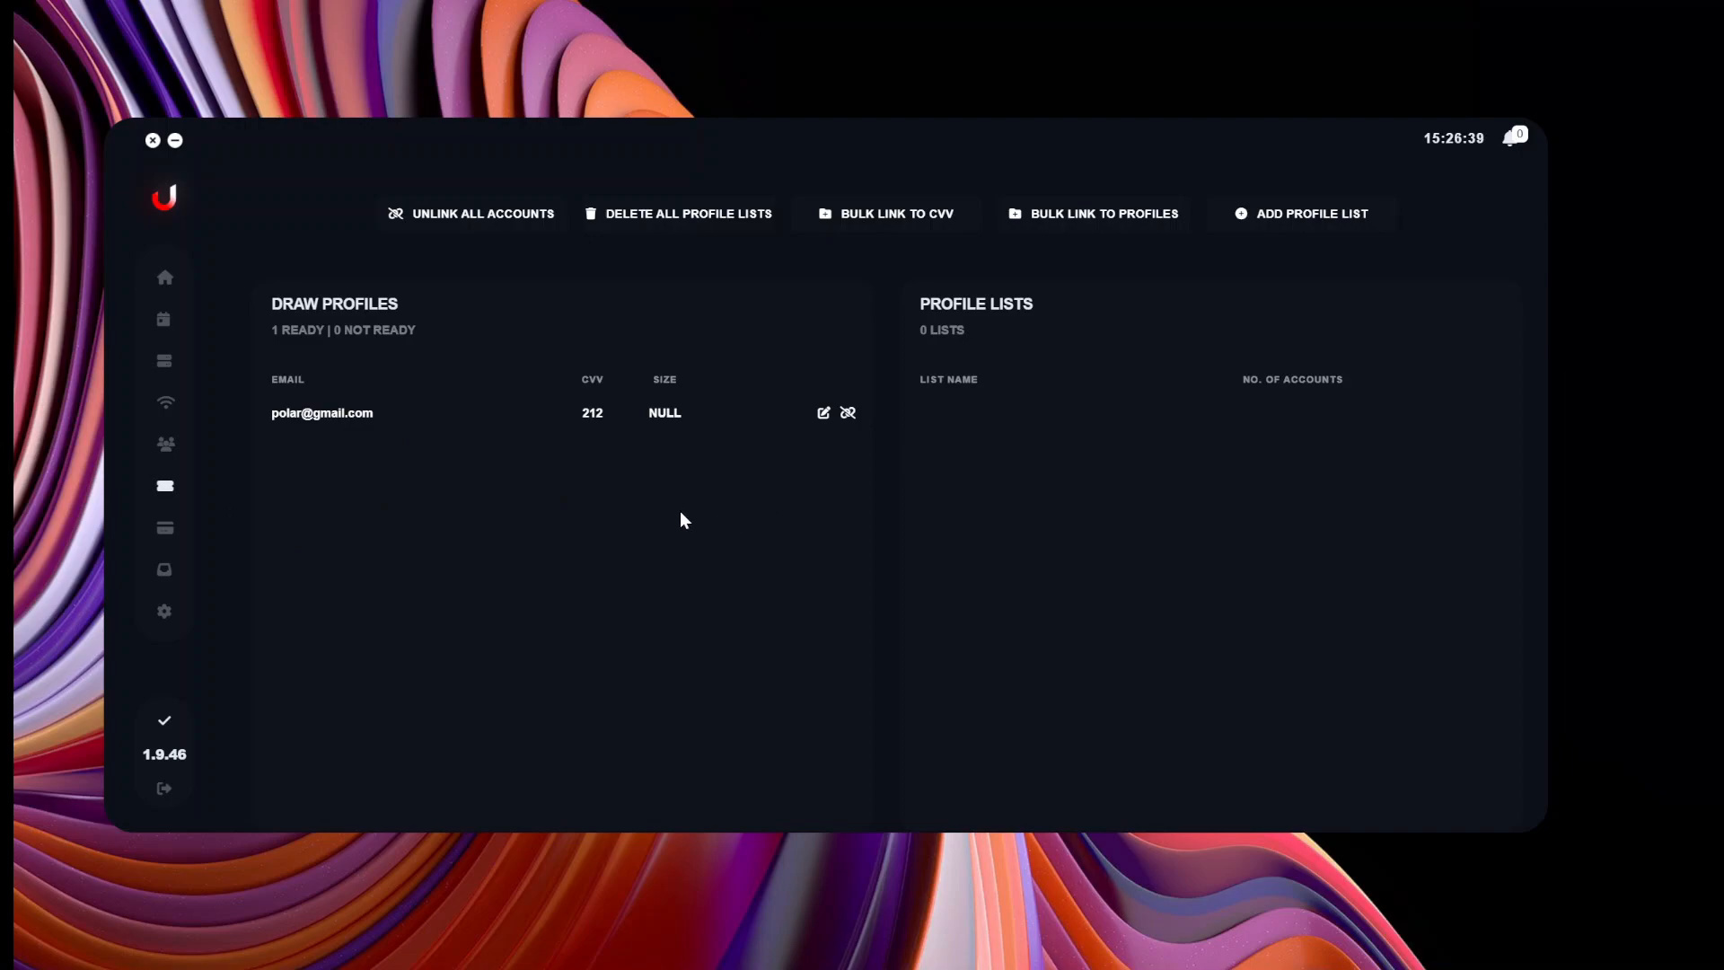
left_click(165, 401)
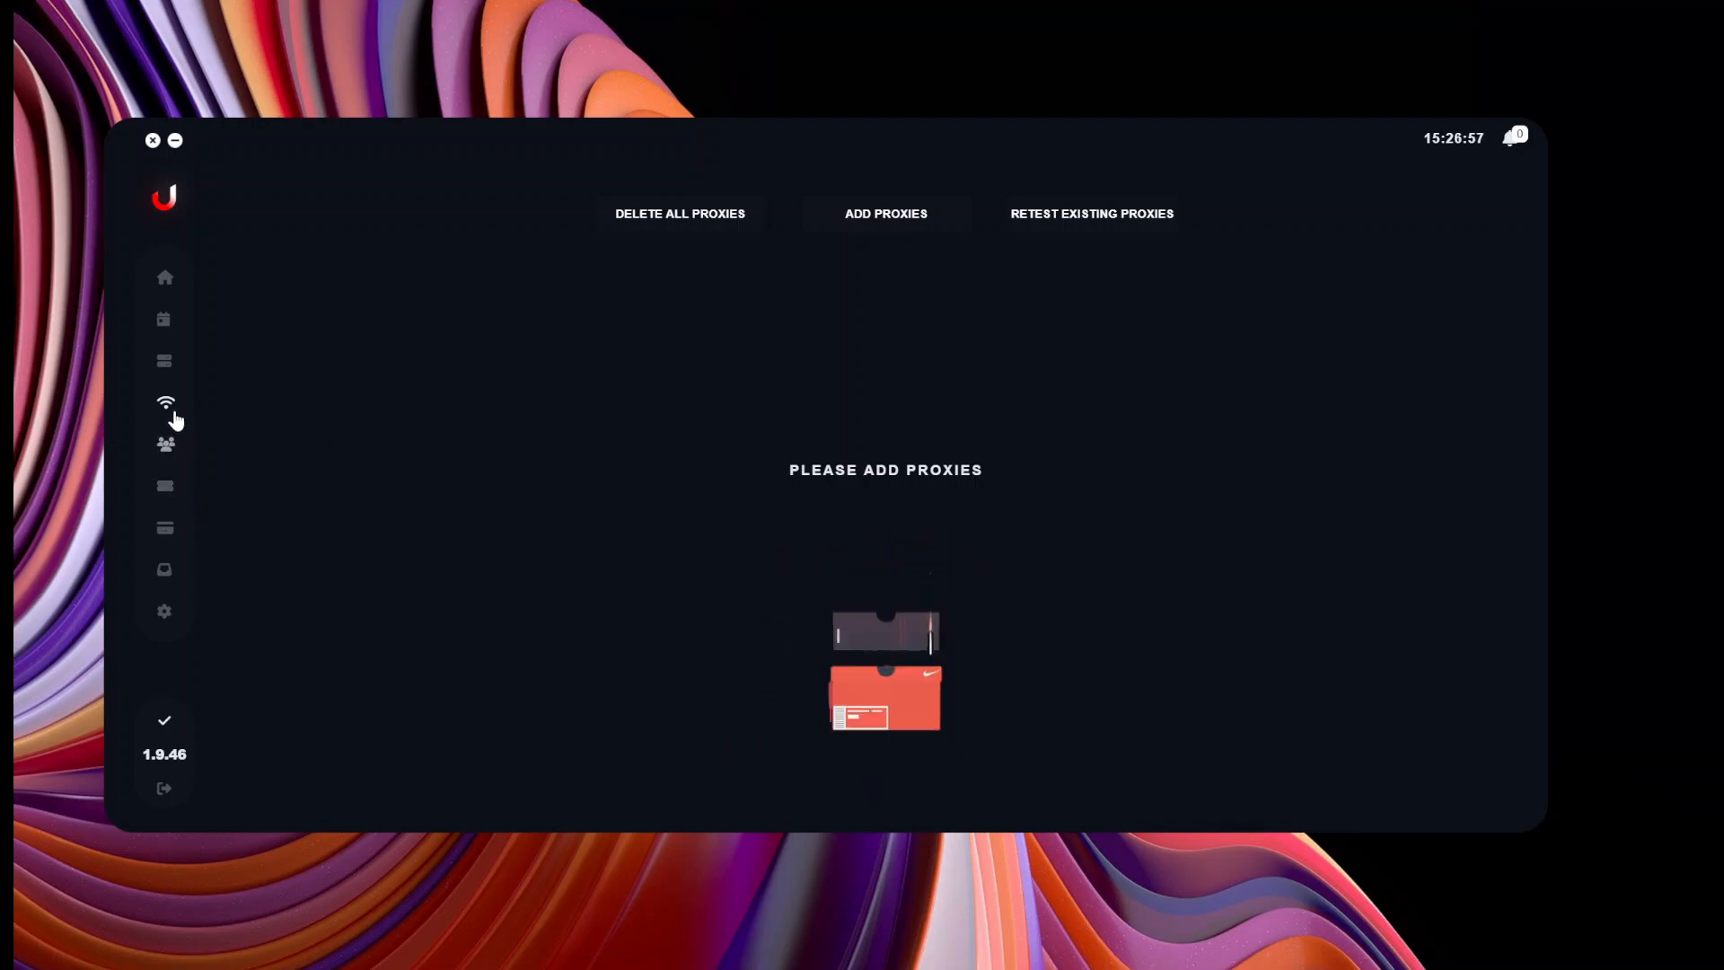
Generate and copy proxies on the provider dashboard, then start a proxy list named 'fg'.
left_click(1537, 392)
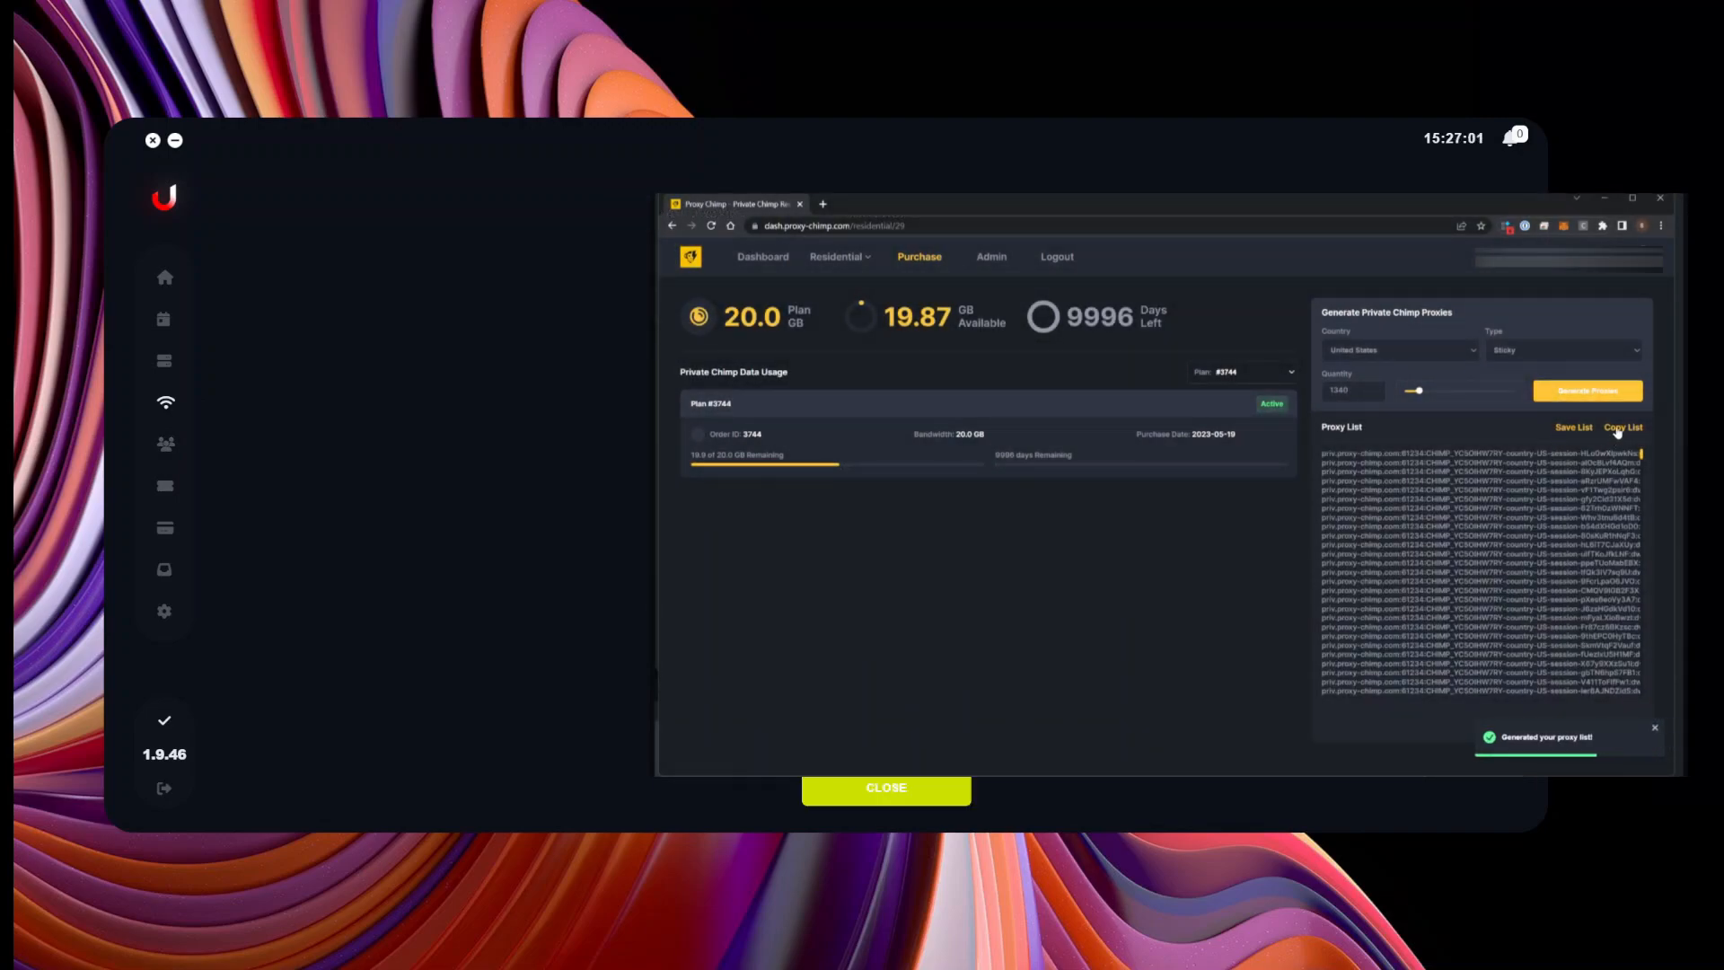
left_click(1619, 433)
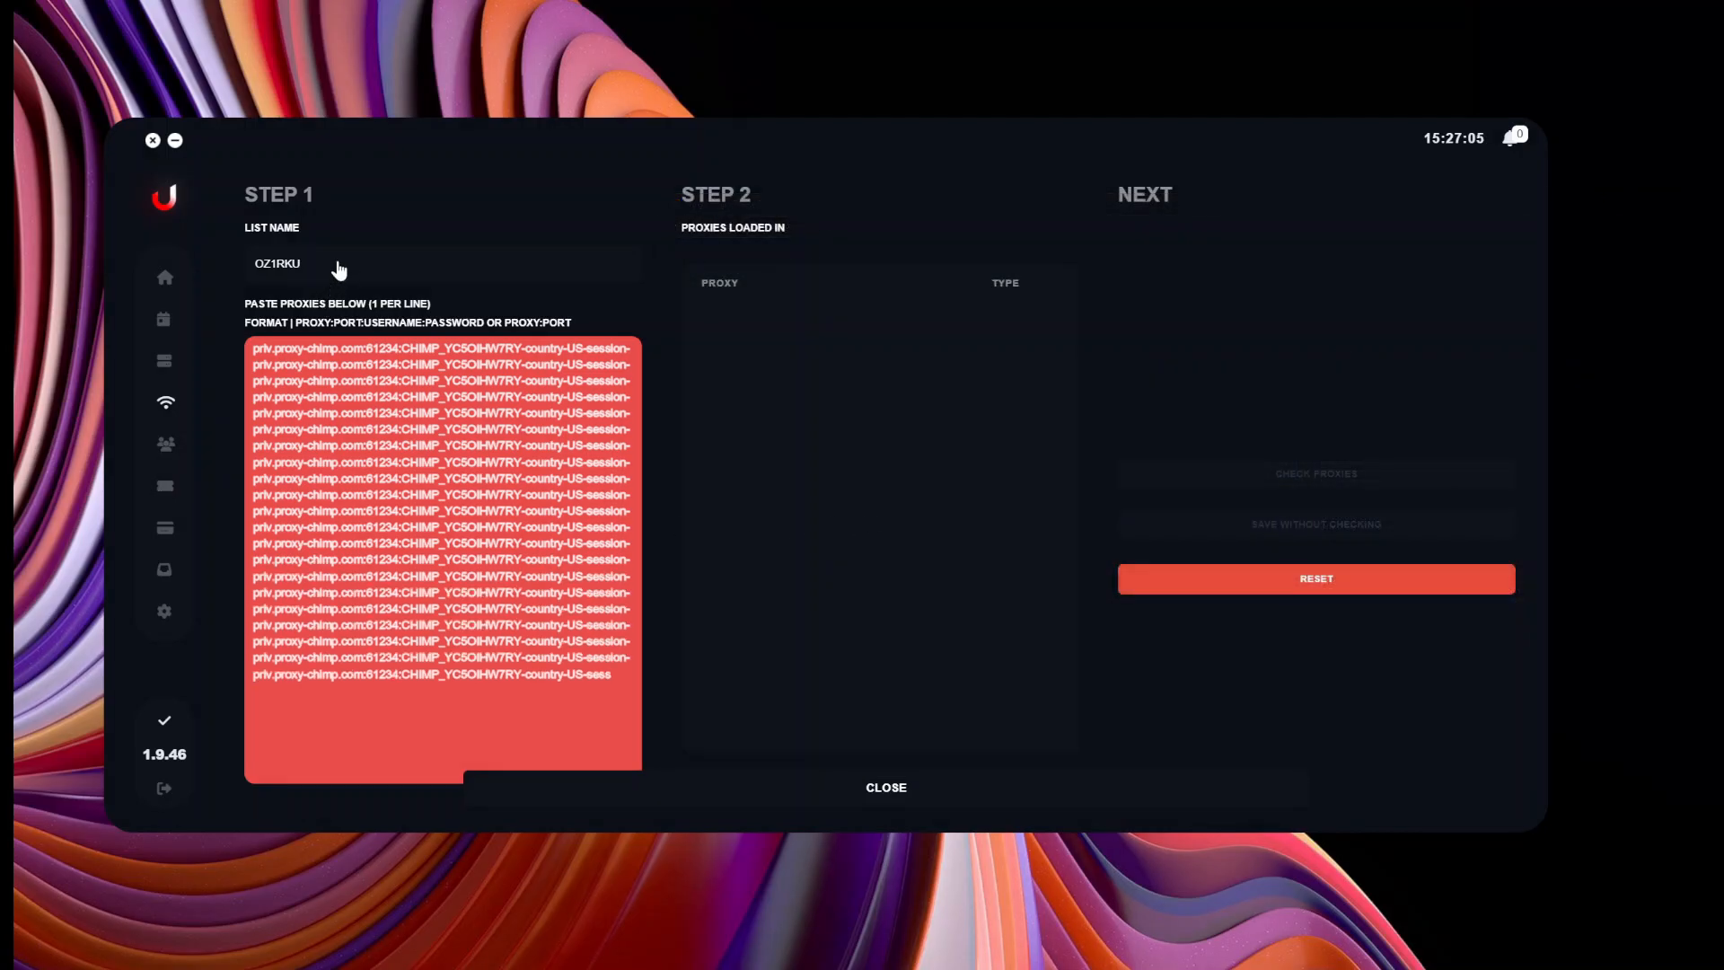
left_click(324, 264)
type("fgfdgfd")
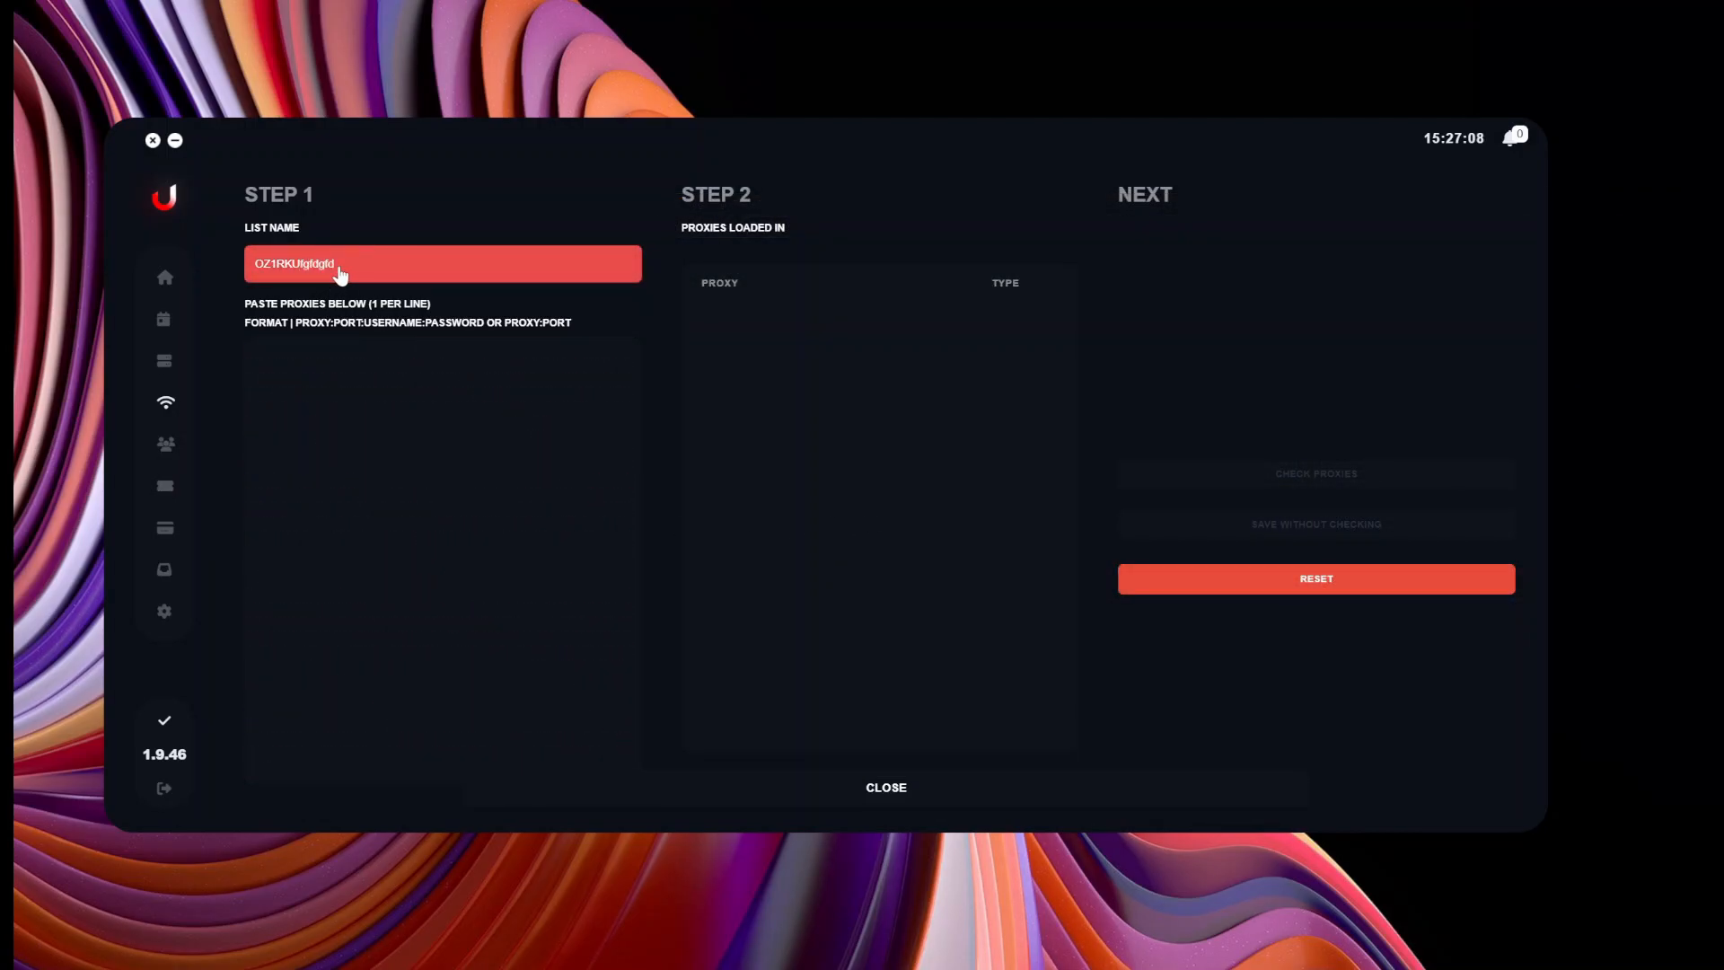
left_click(462, 350)
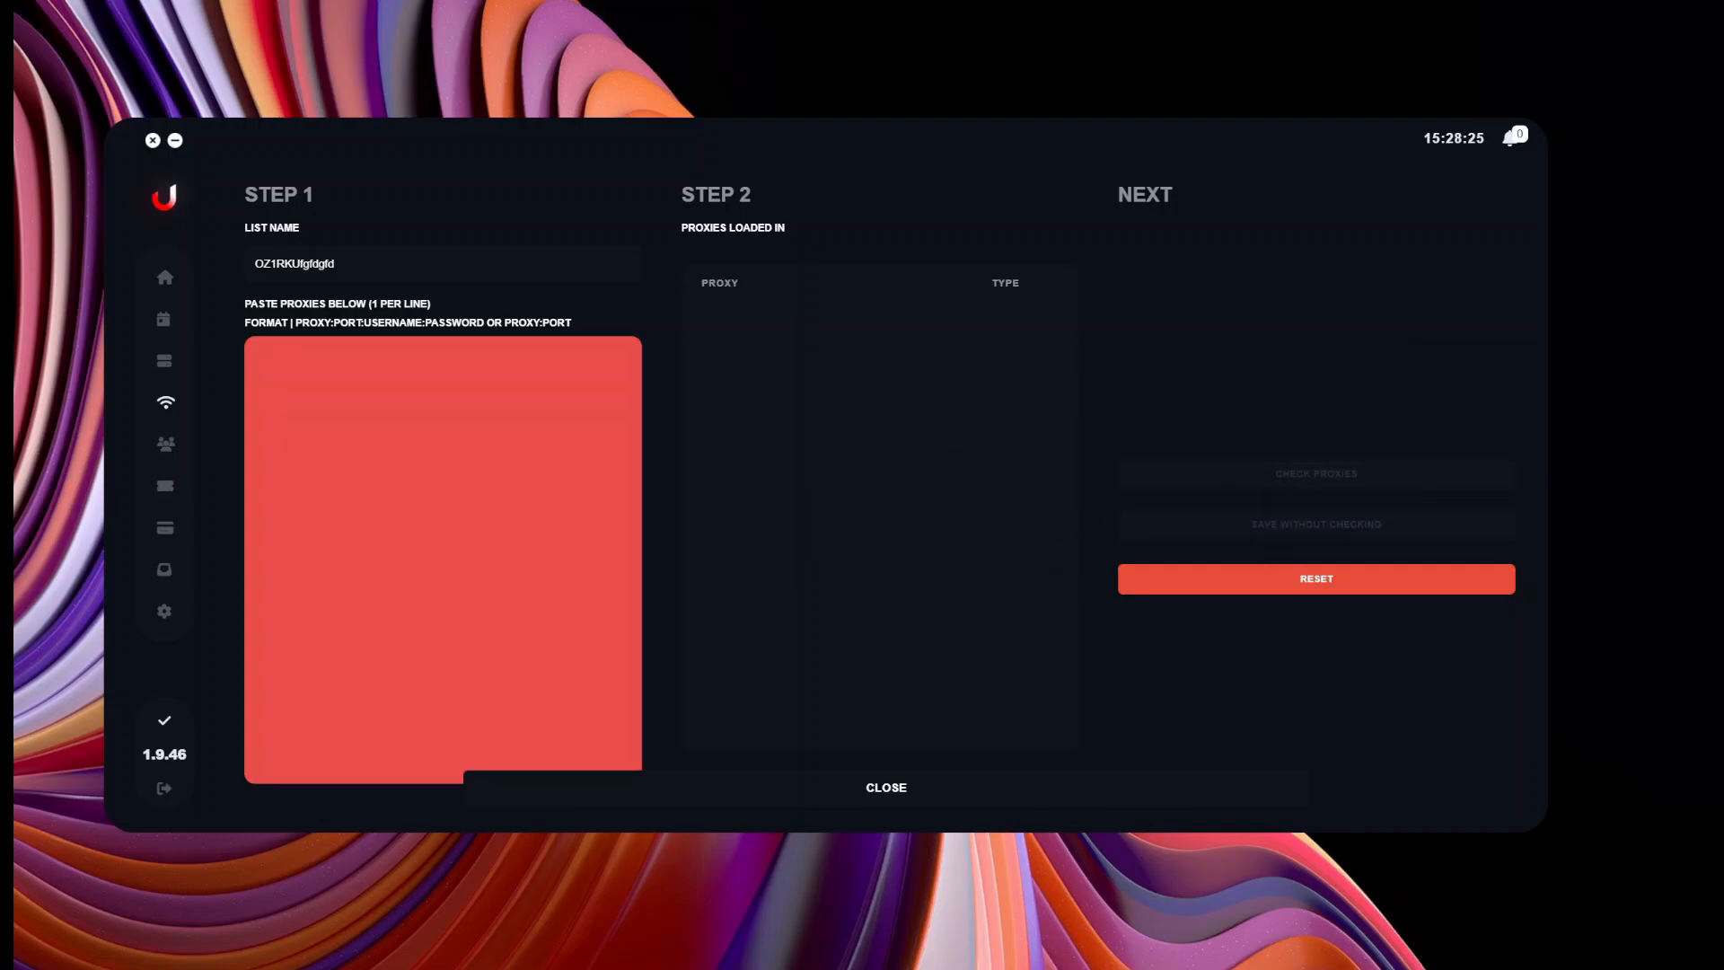
Open the release calendar of 31 US products and enlarge the window to show sizes.
left_click(166, 363)
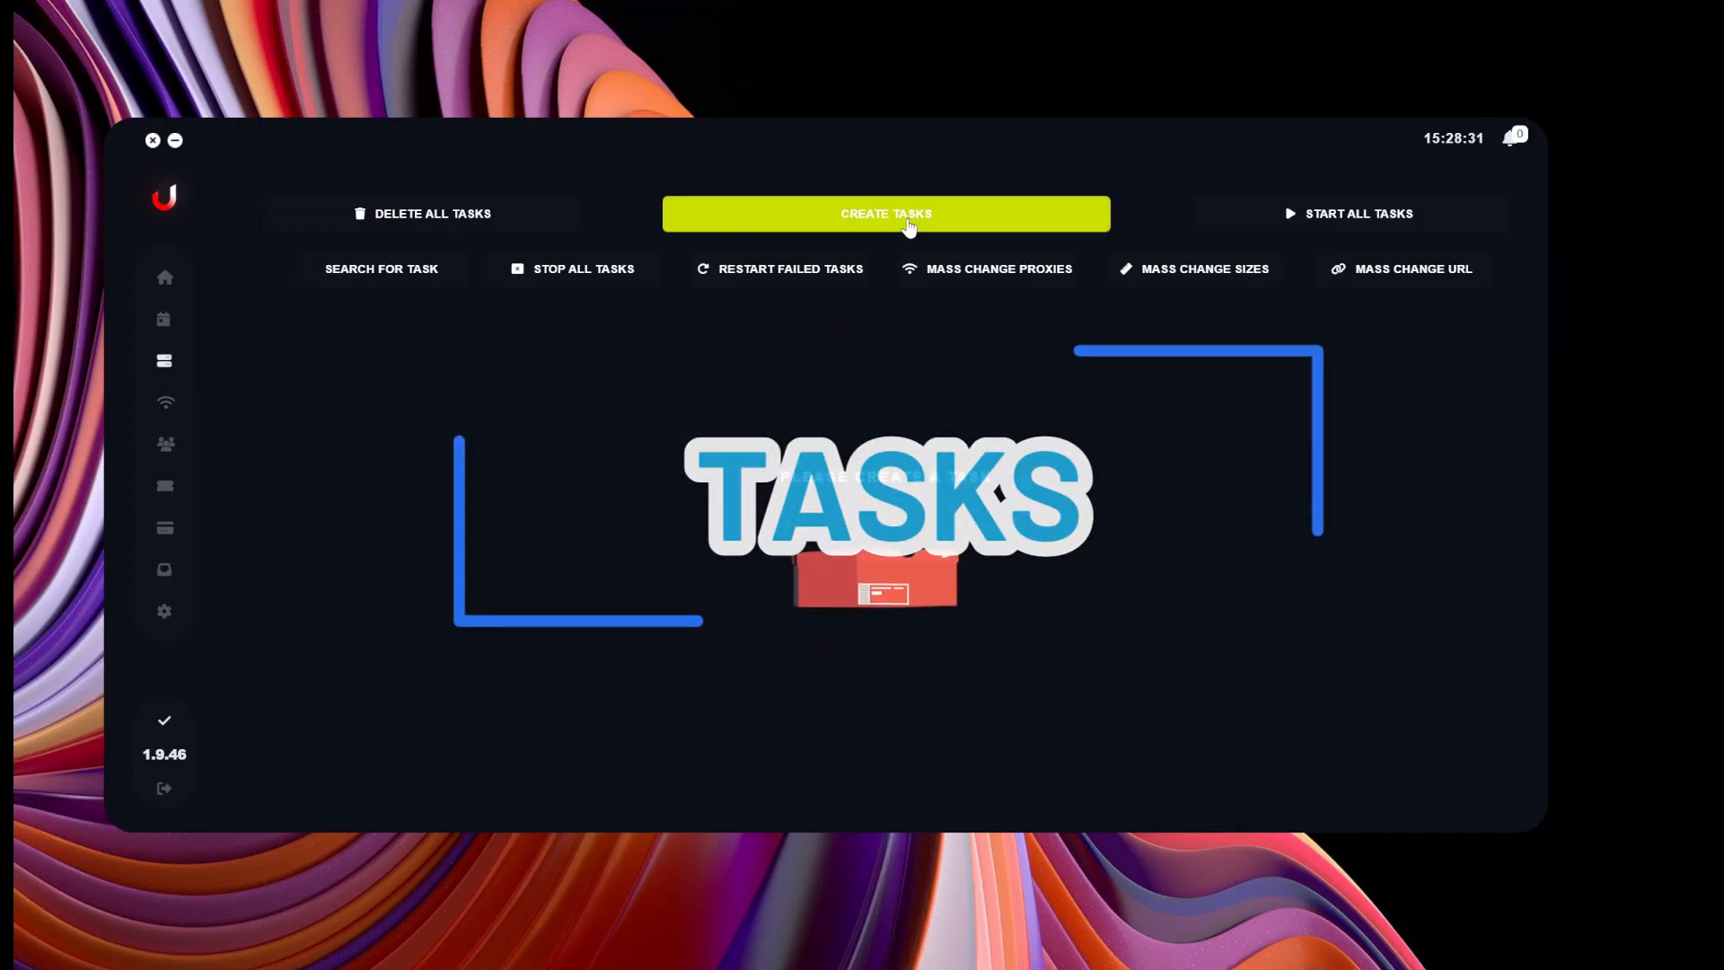
left_click(168, 325)
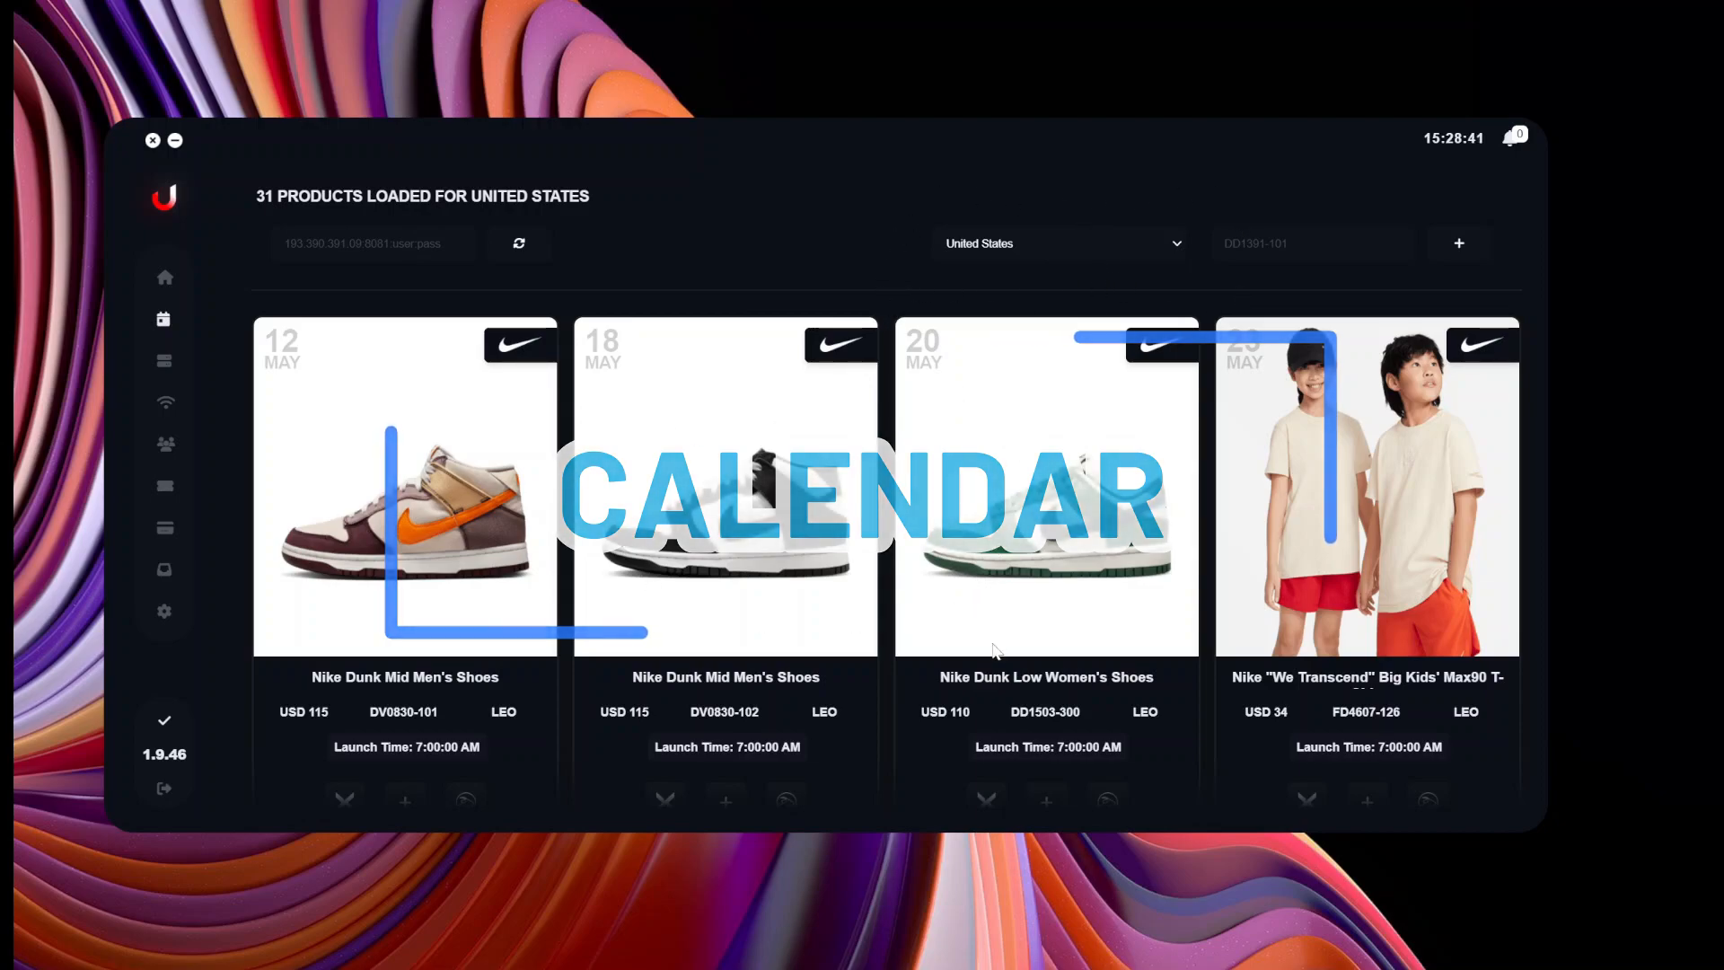
left_click_drag(868, 832, 868, 968)
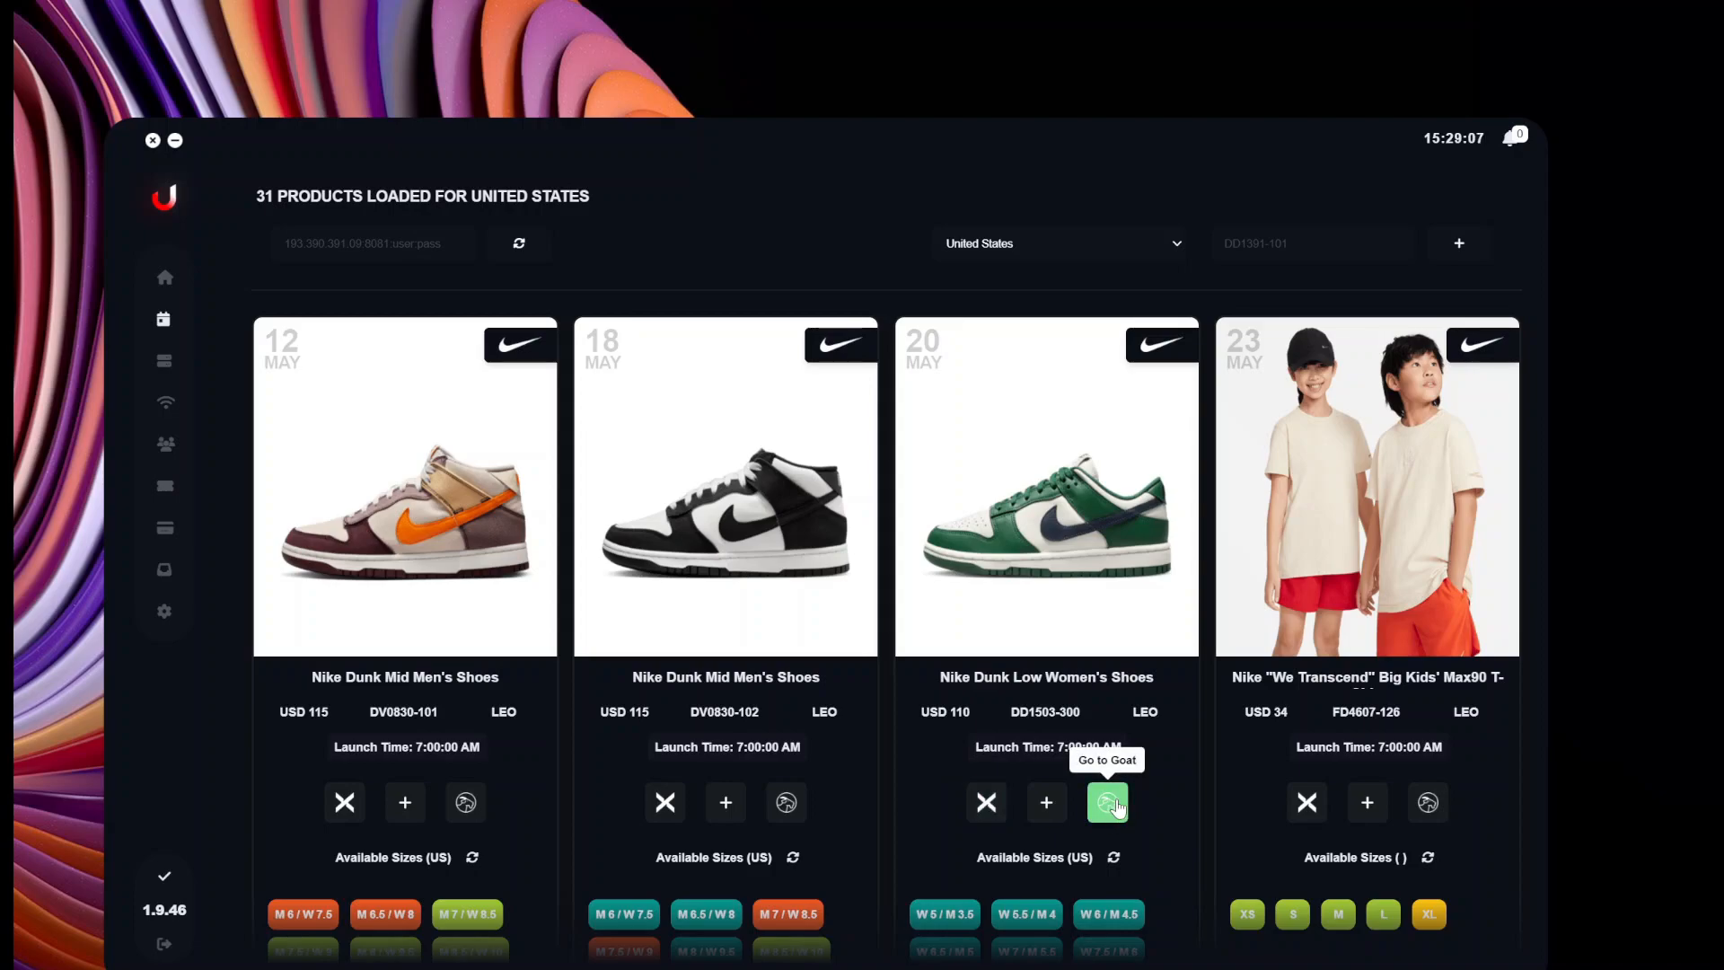
Scroll to the 24 May Air Jordan 6 Retro cards and check their size stock levels.
scroll(1043, 708, "down", 3)
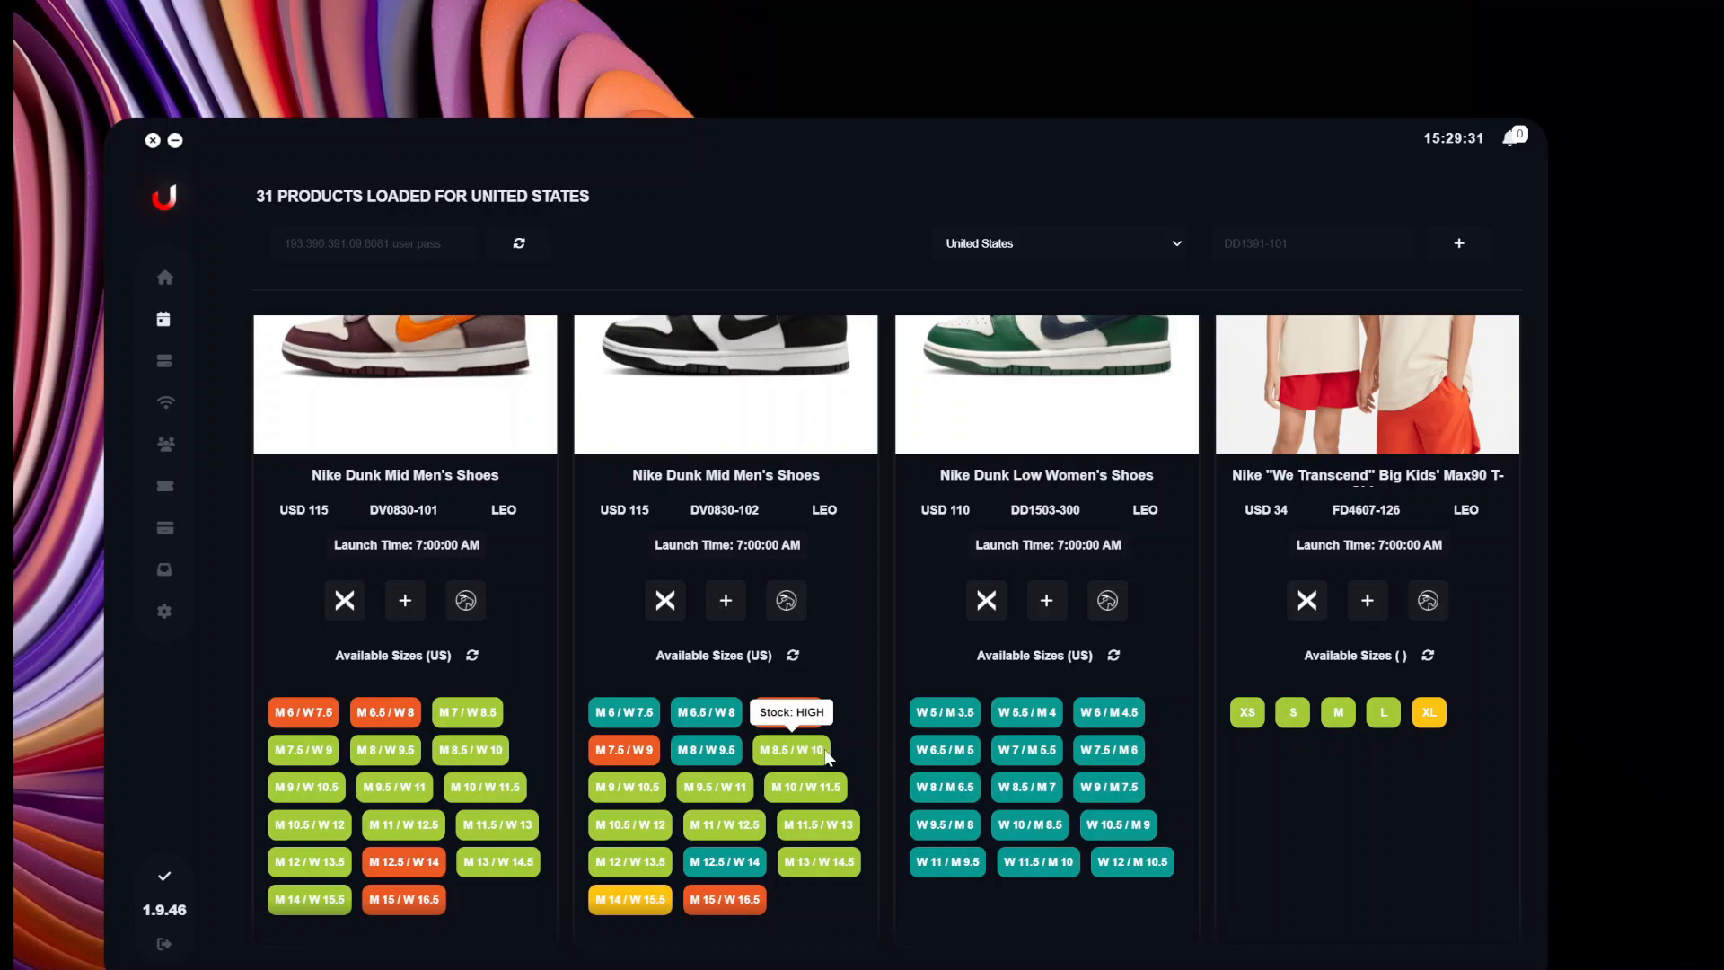
scroll(612, 721, "up", 3)
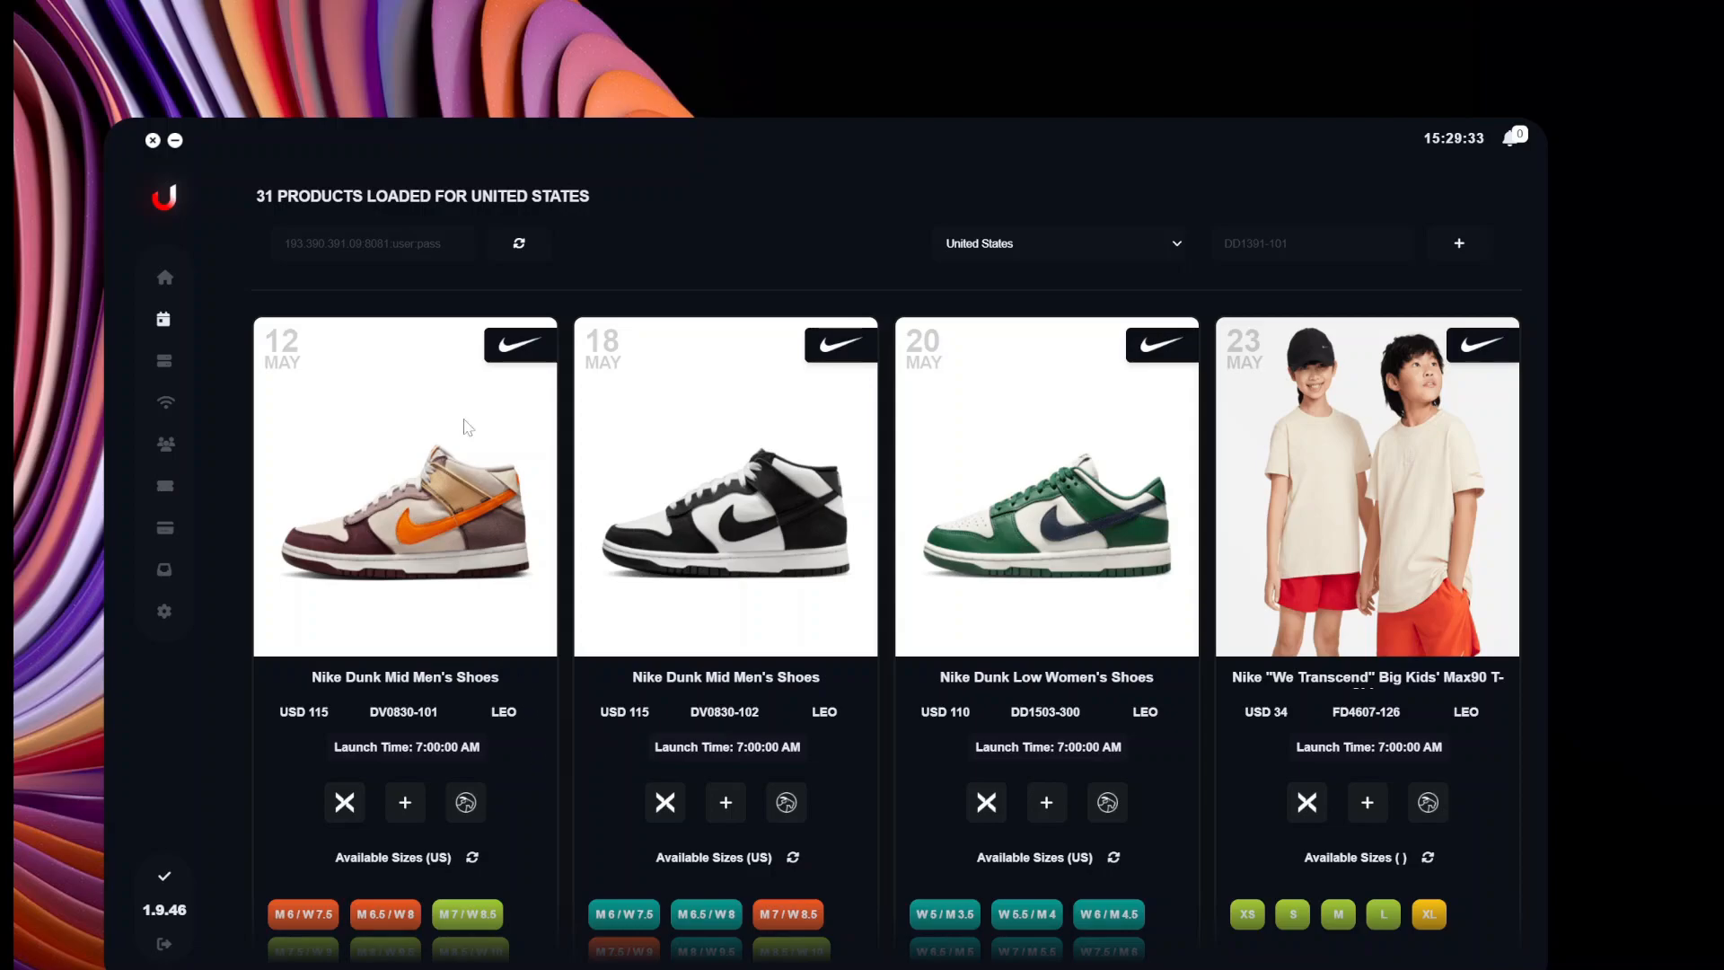
scroll(757, 736, "down", 15)
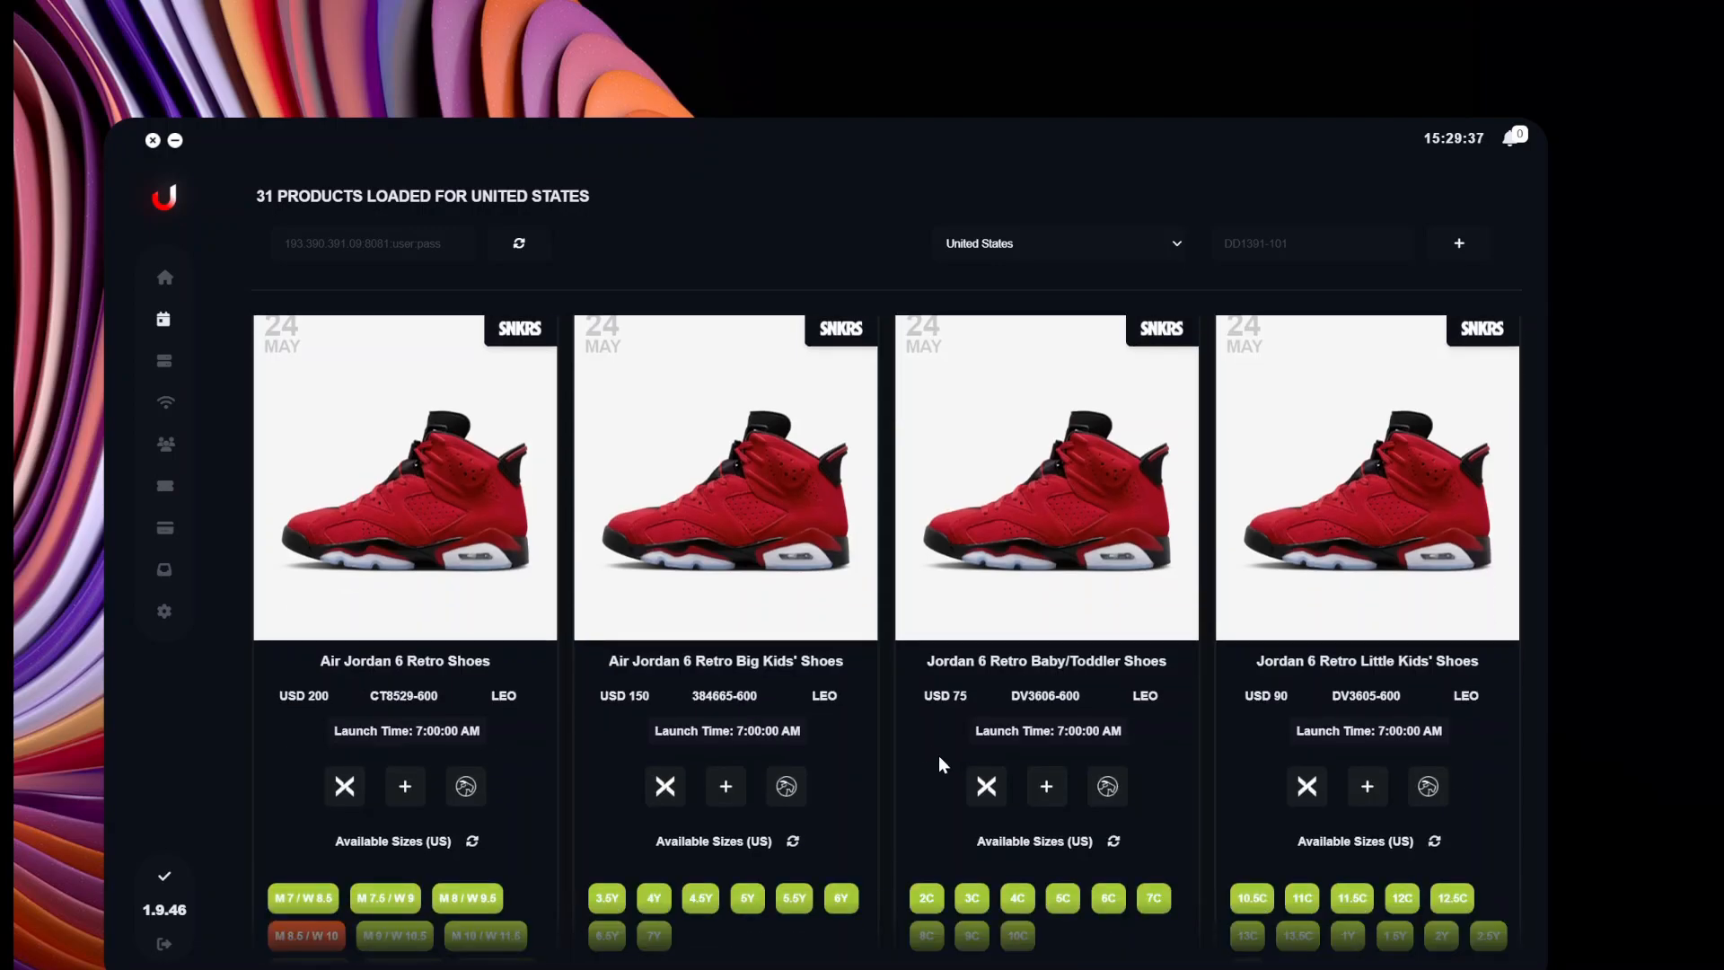
scroll(1013, 616, "up", 2)
scroll(1074, 718, "down", 1)
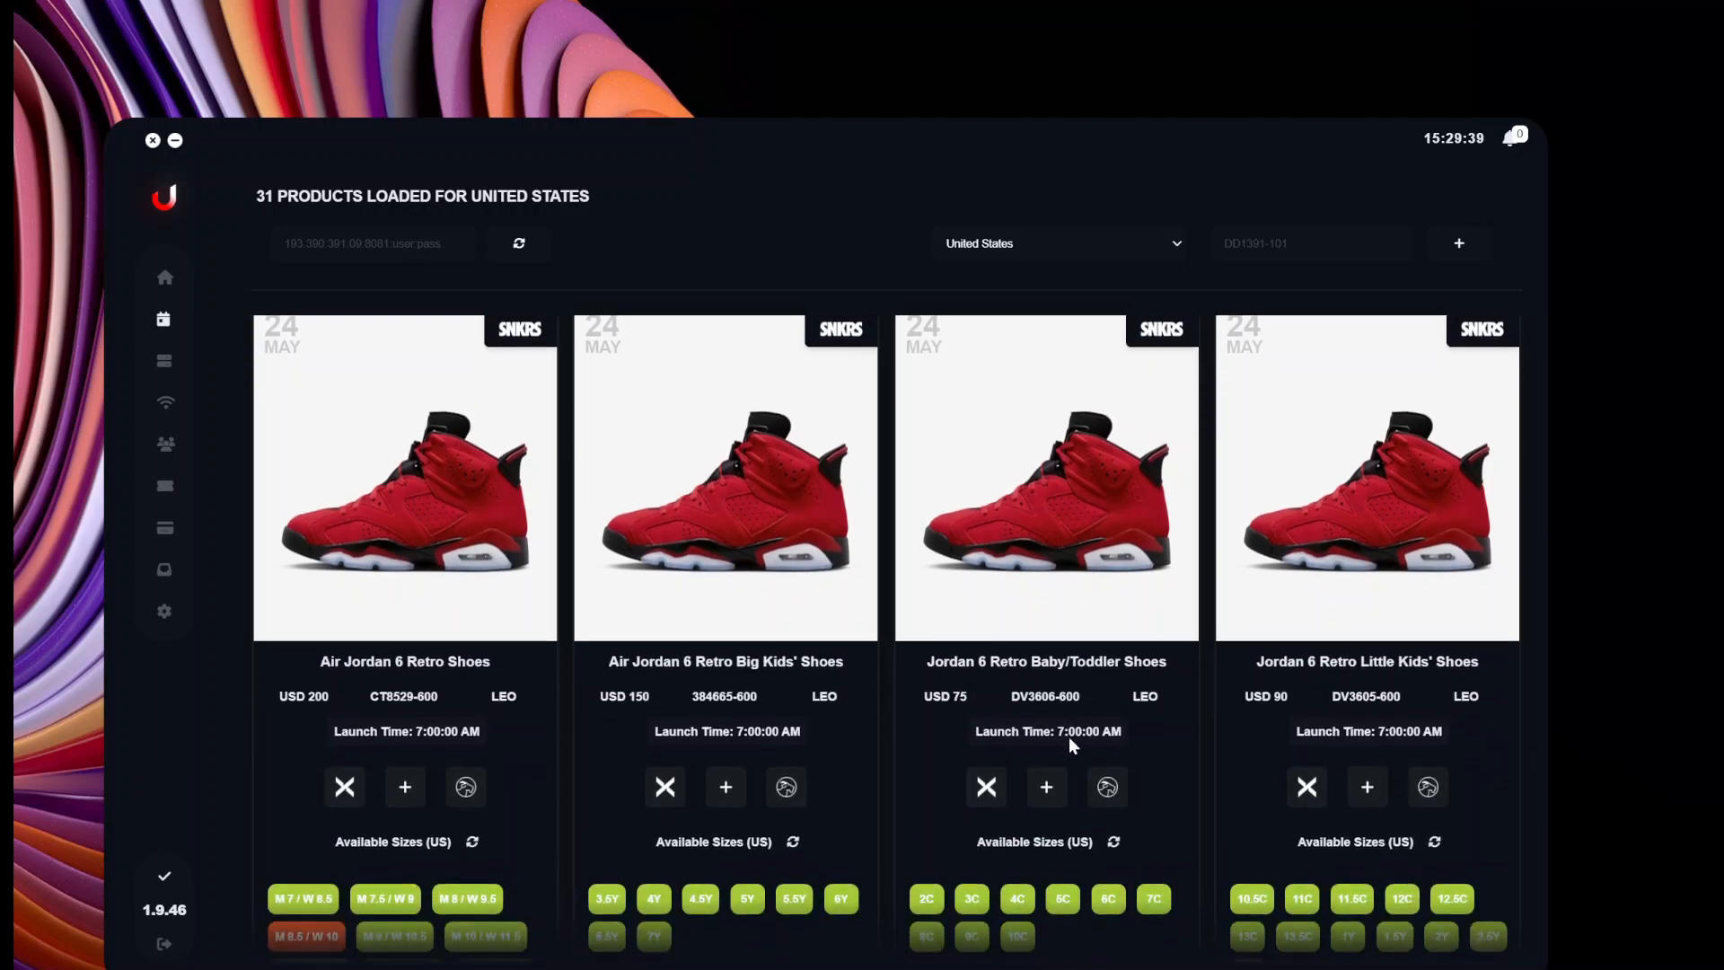
scroll(1033, 867, "down", 2)
scroll(1008, 853, "up", 1)
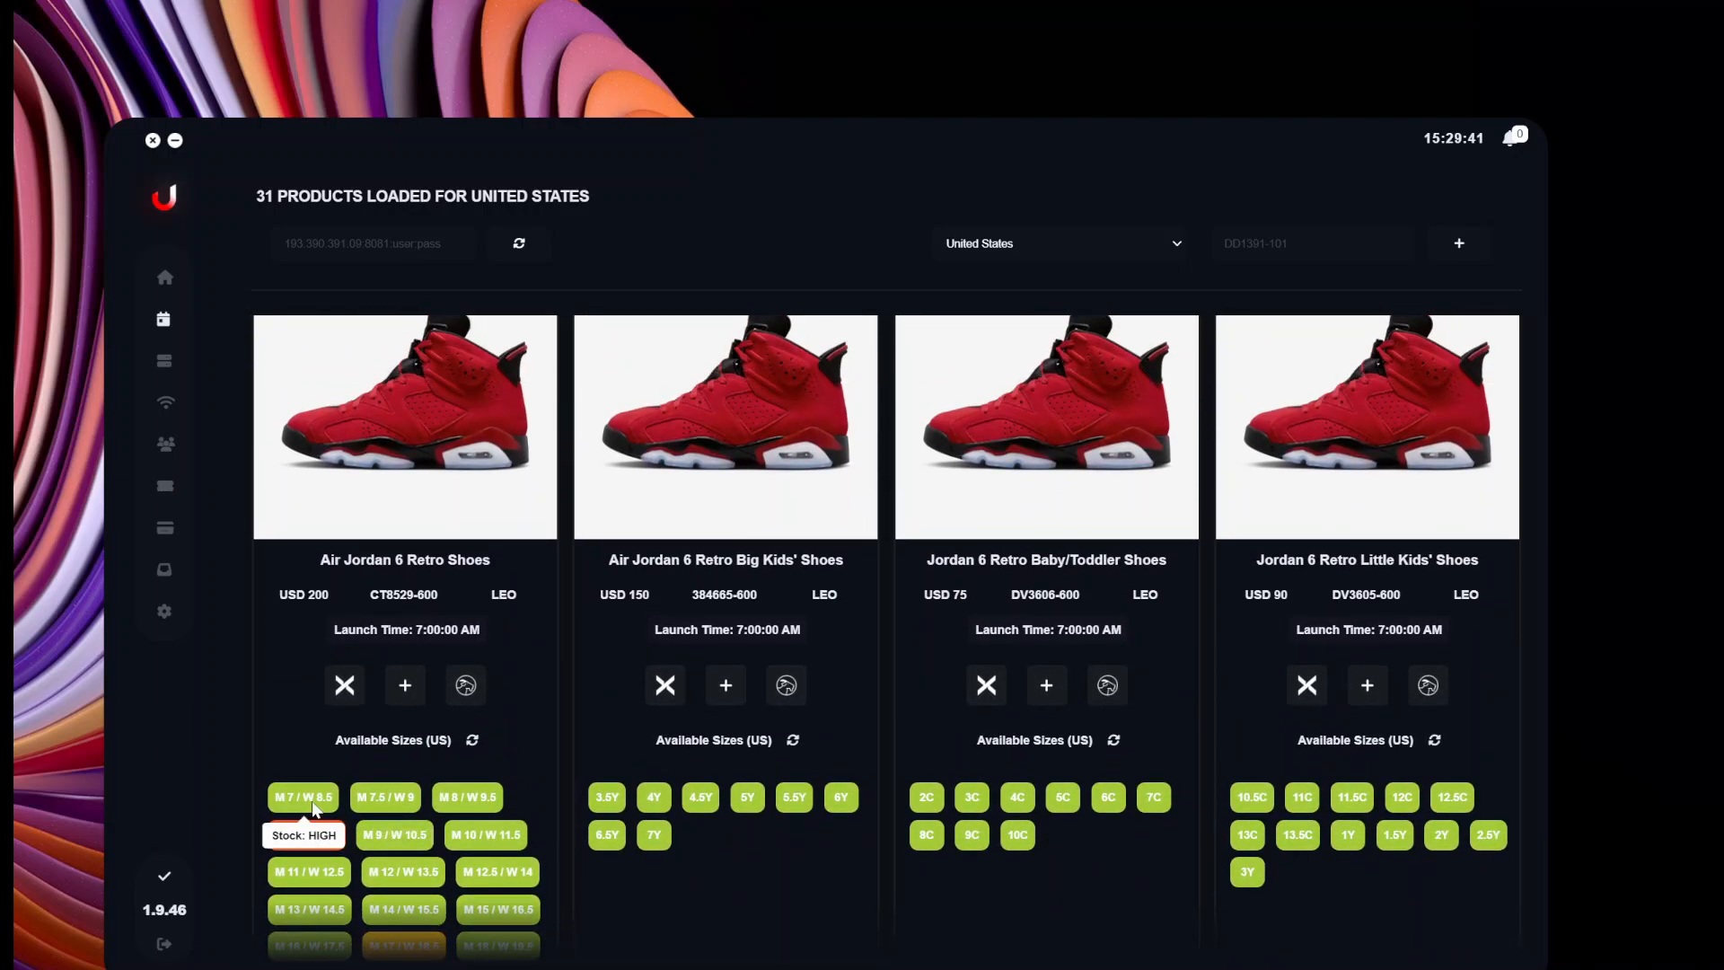
scroll(350, 822, "down", 4)
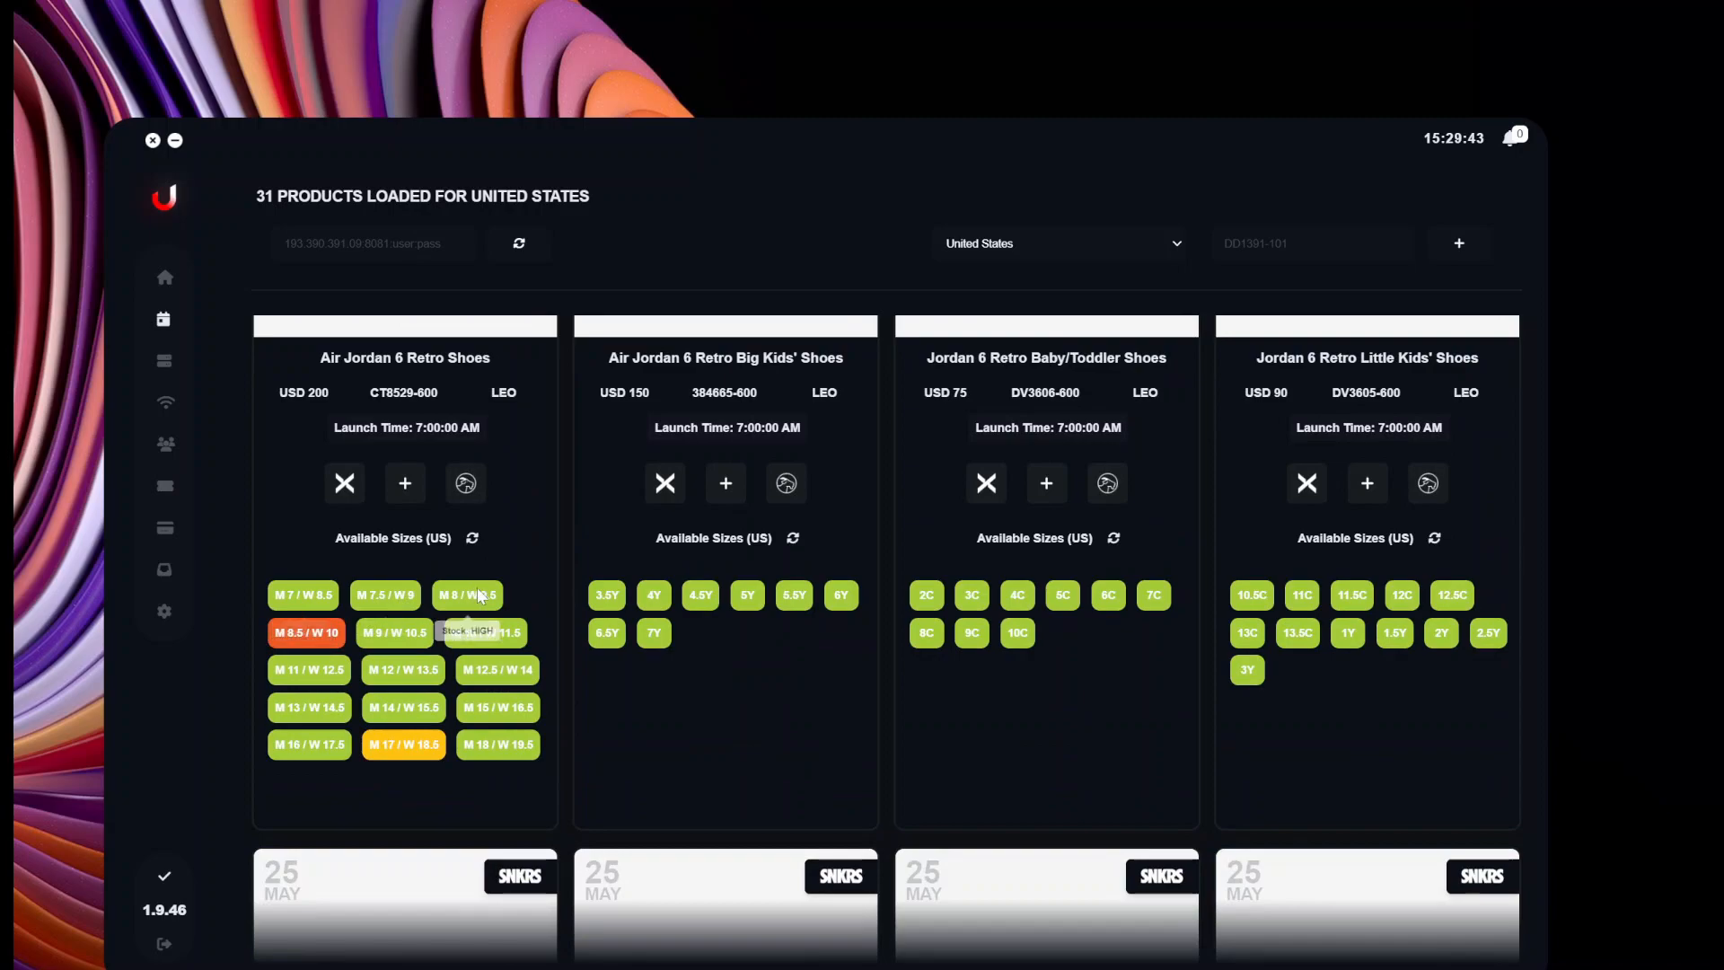
mouse_move(320, 639)
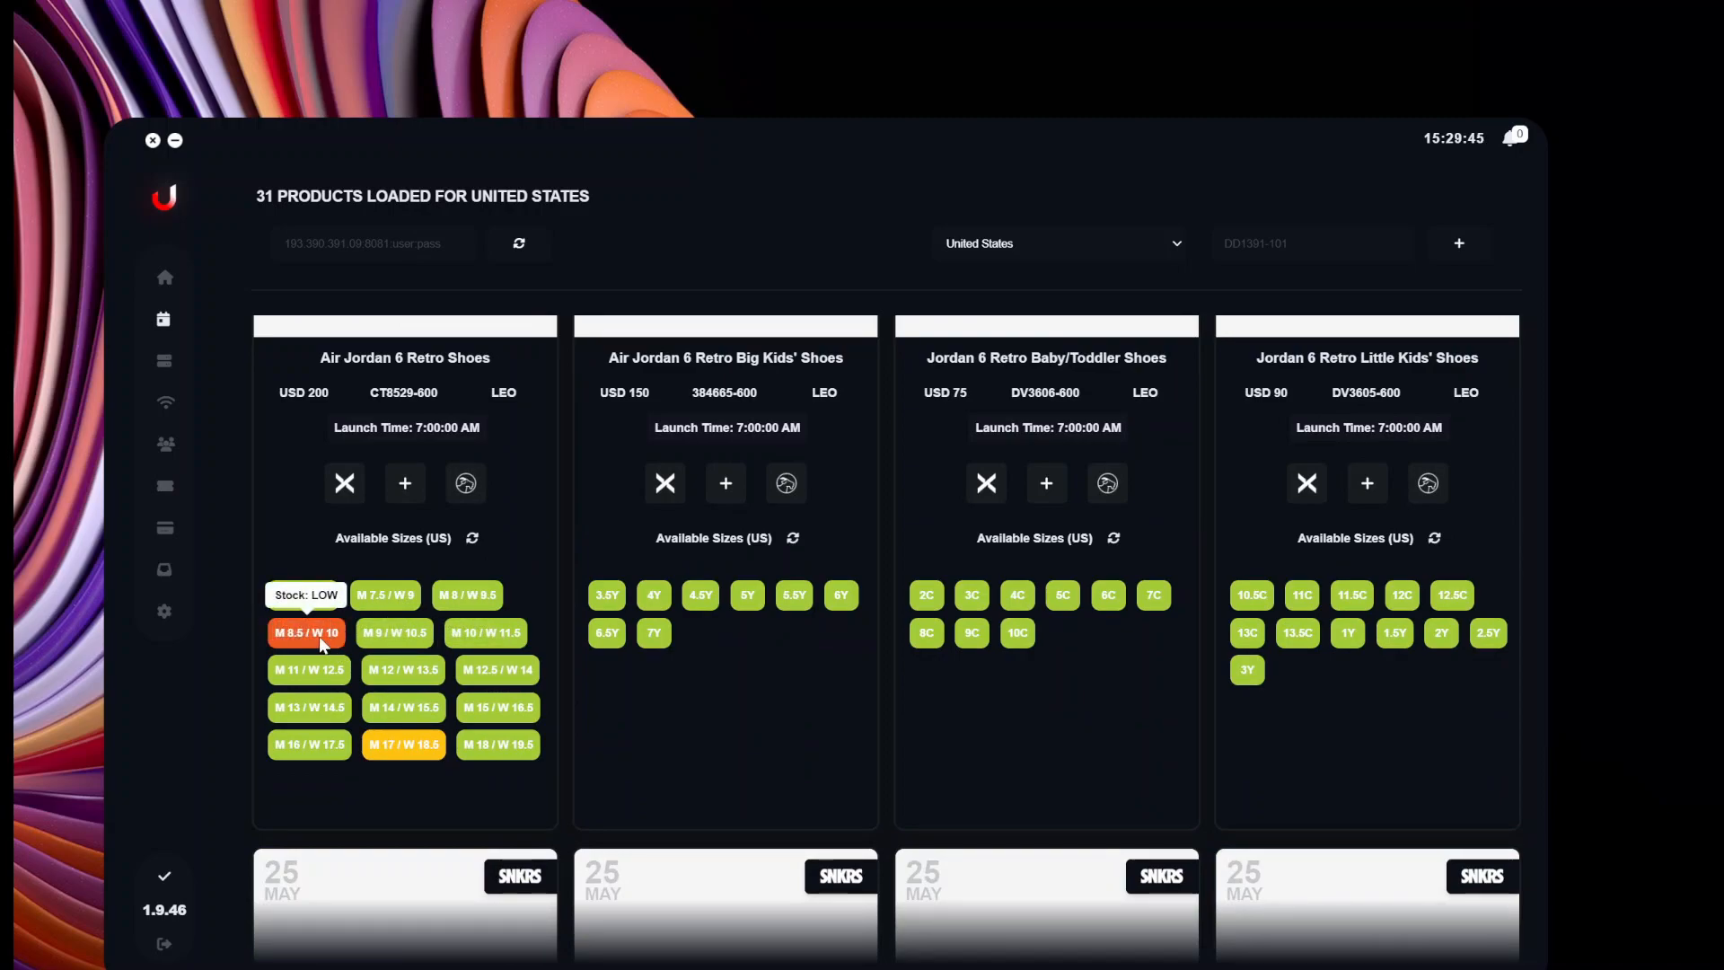
mouse_move(395, 753)
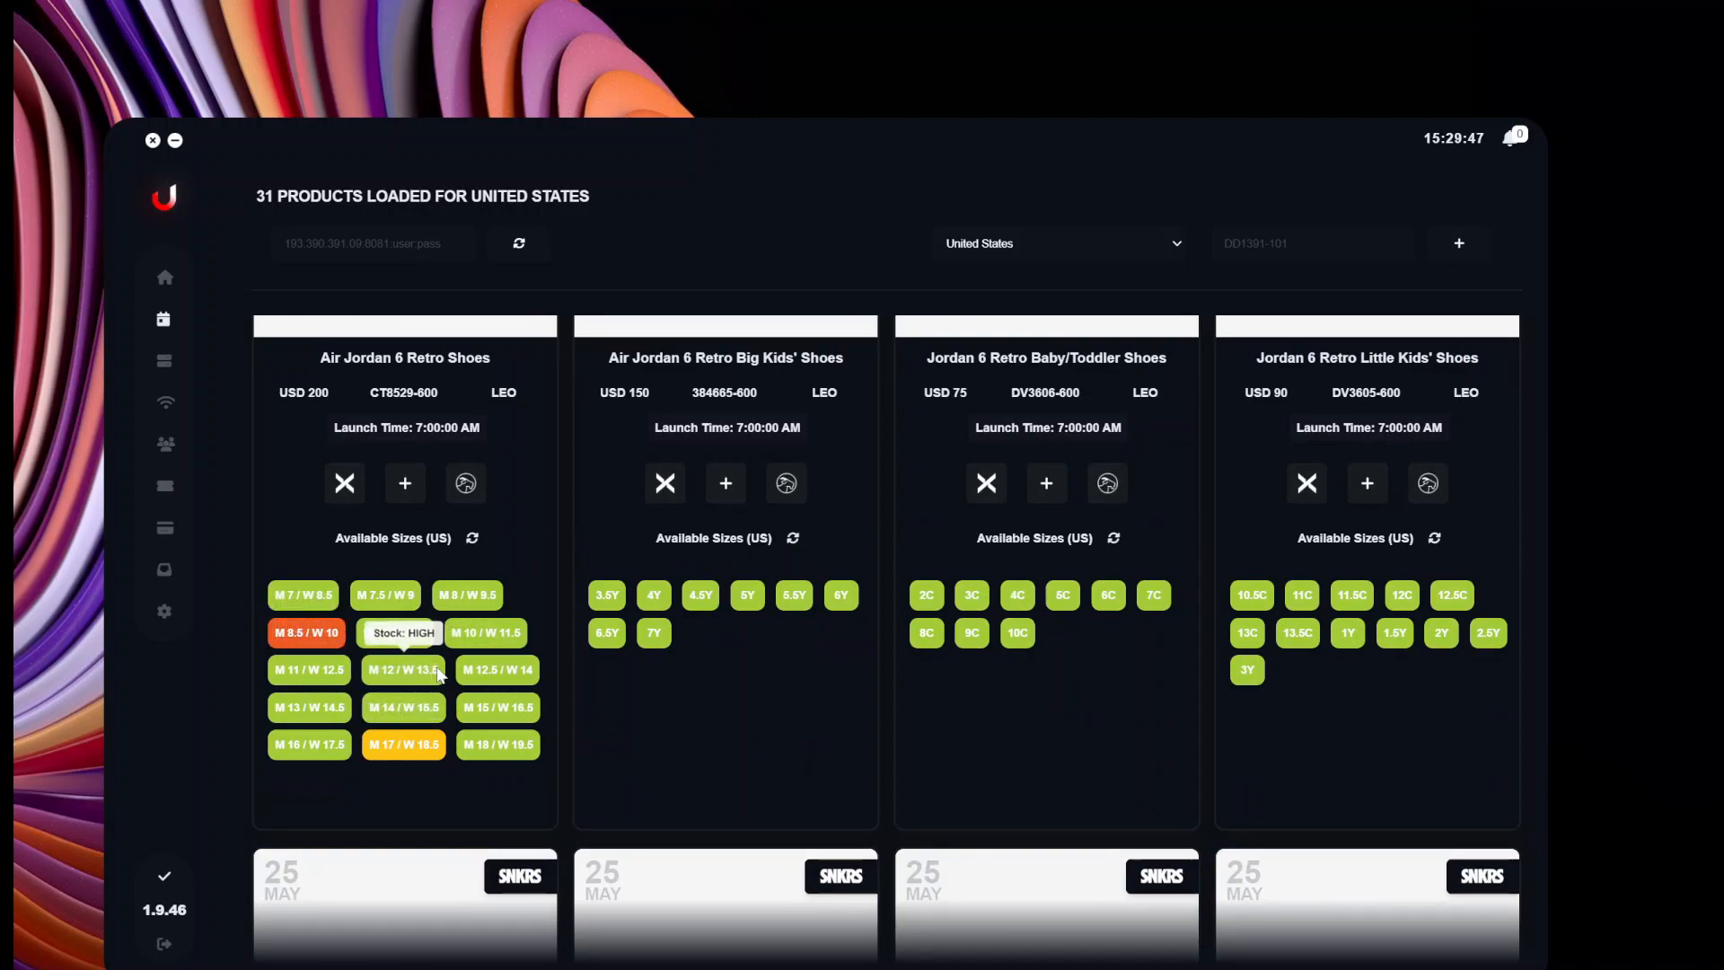
scroll(395, 750, "up", 4)
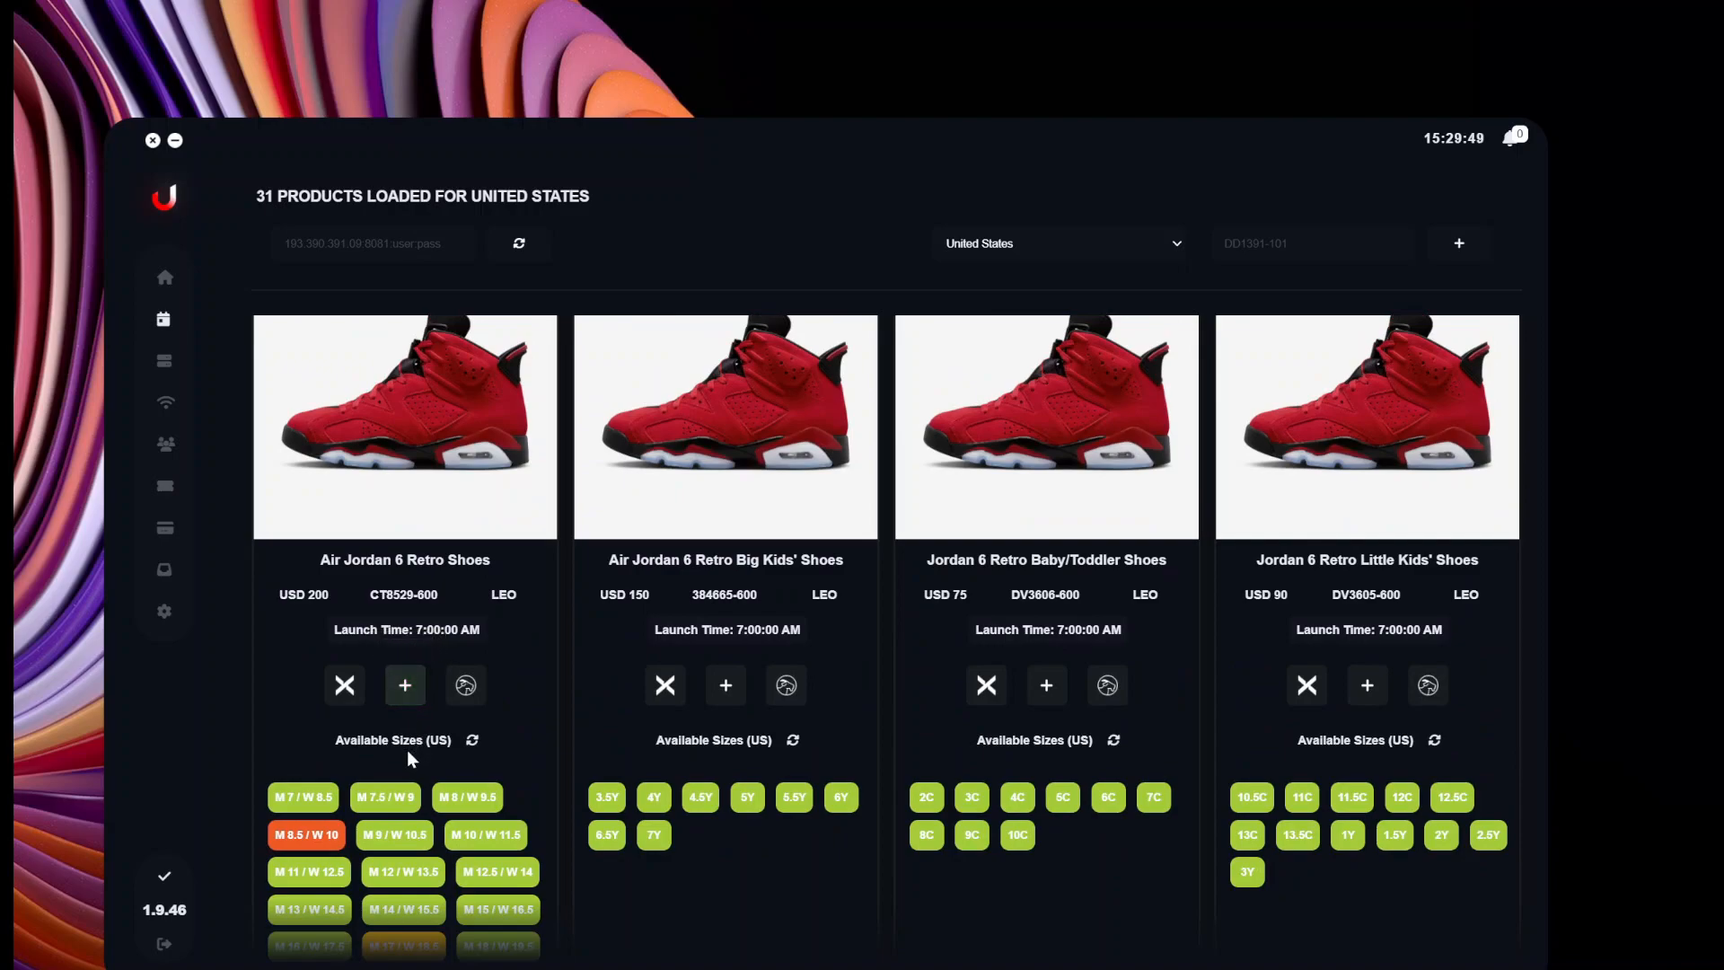
Create a task for Air Jordan 6 Retro Shoes CT8529-600 with the saved draw profile.
left_click(411, 686)
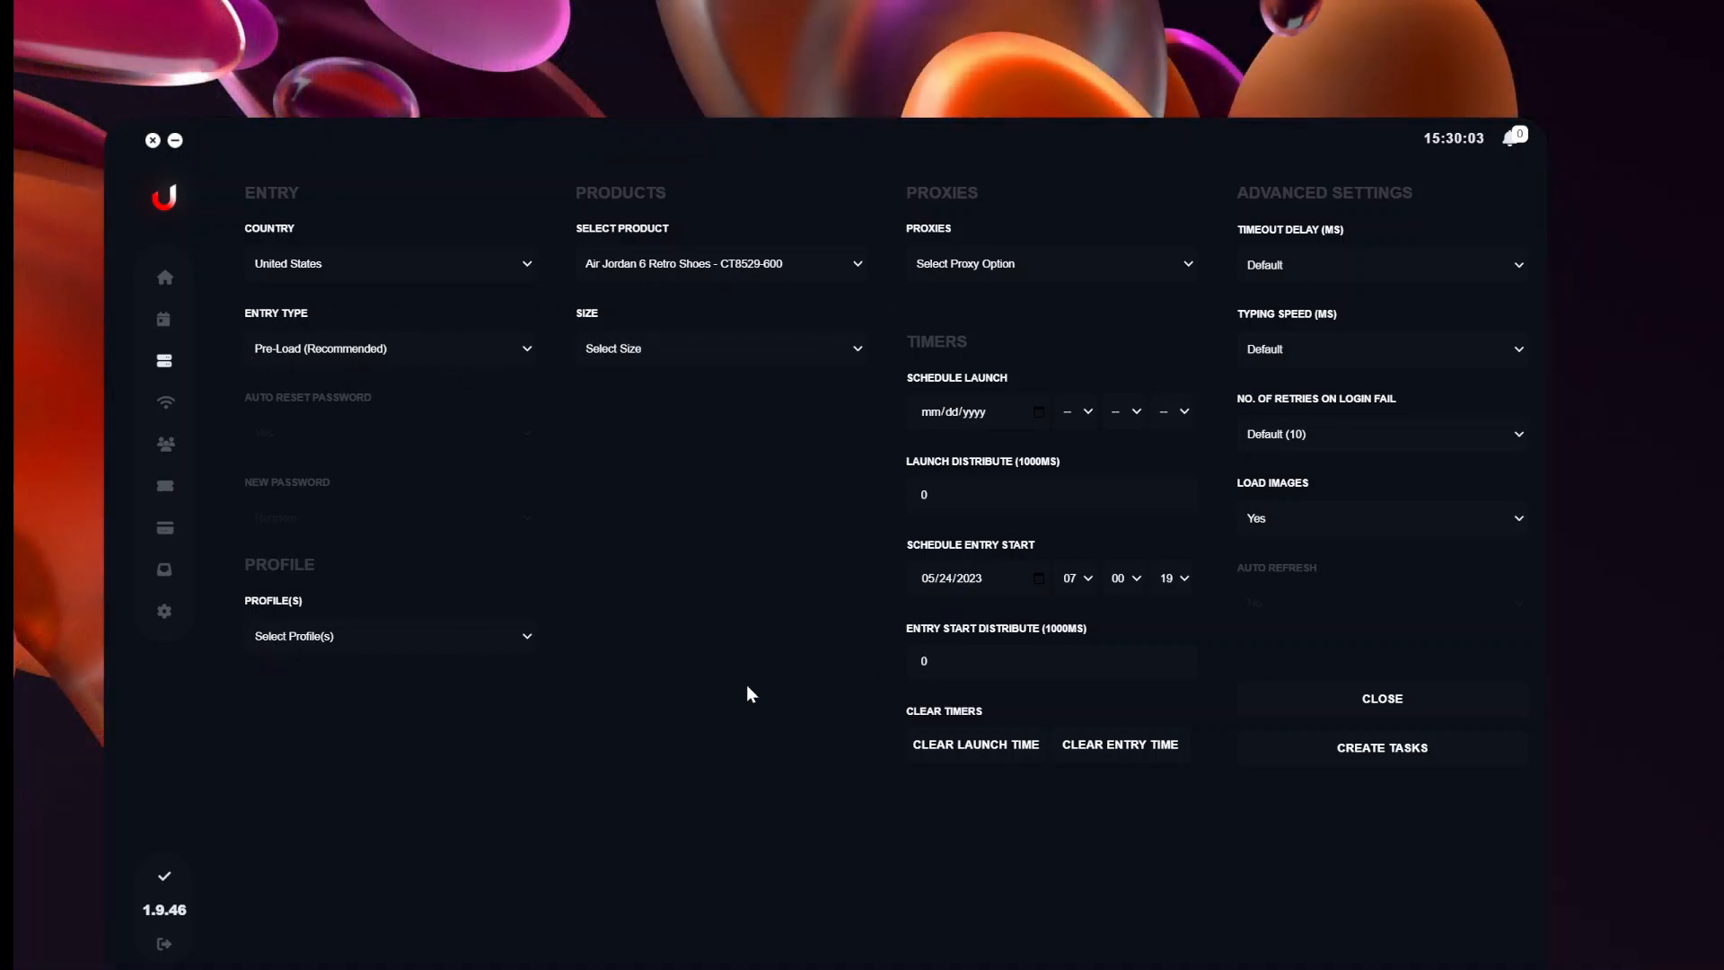
left_click(322, 645)
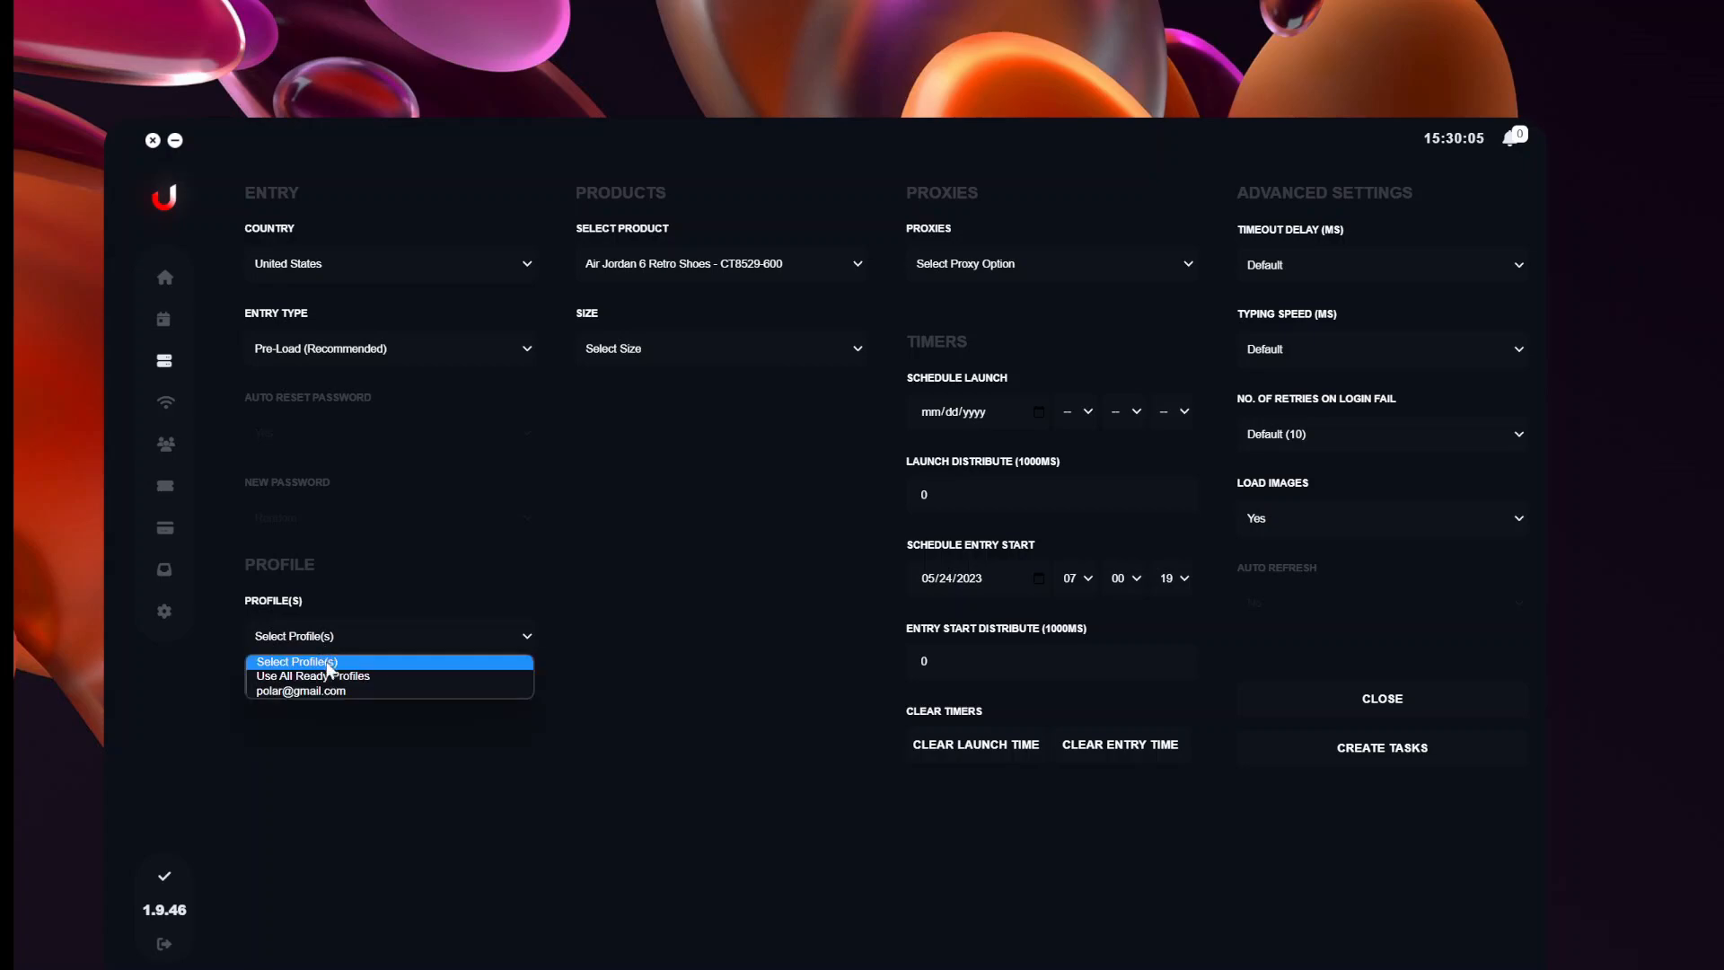
left_click(327, 692)
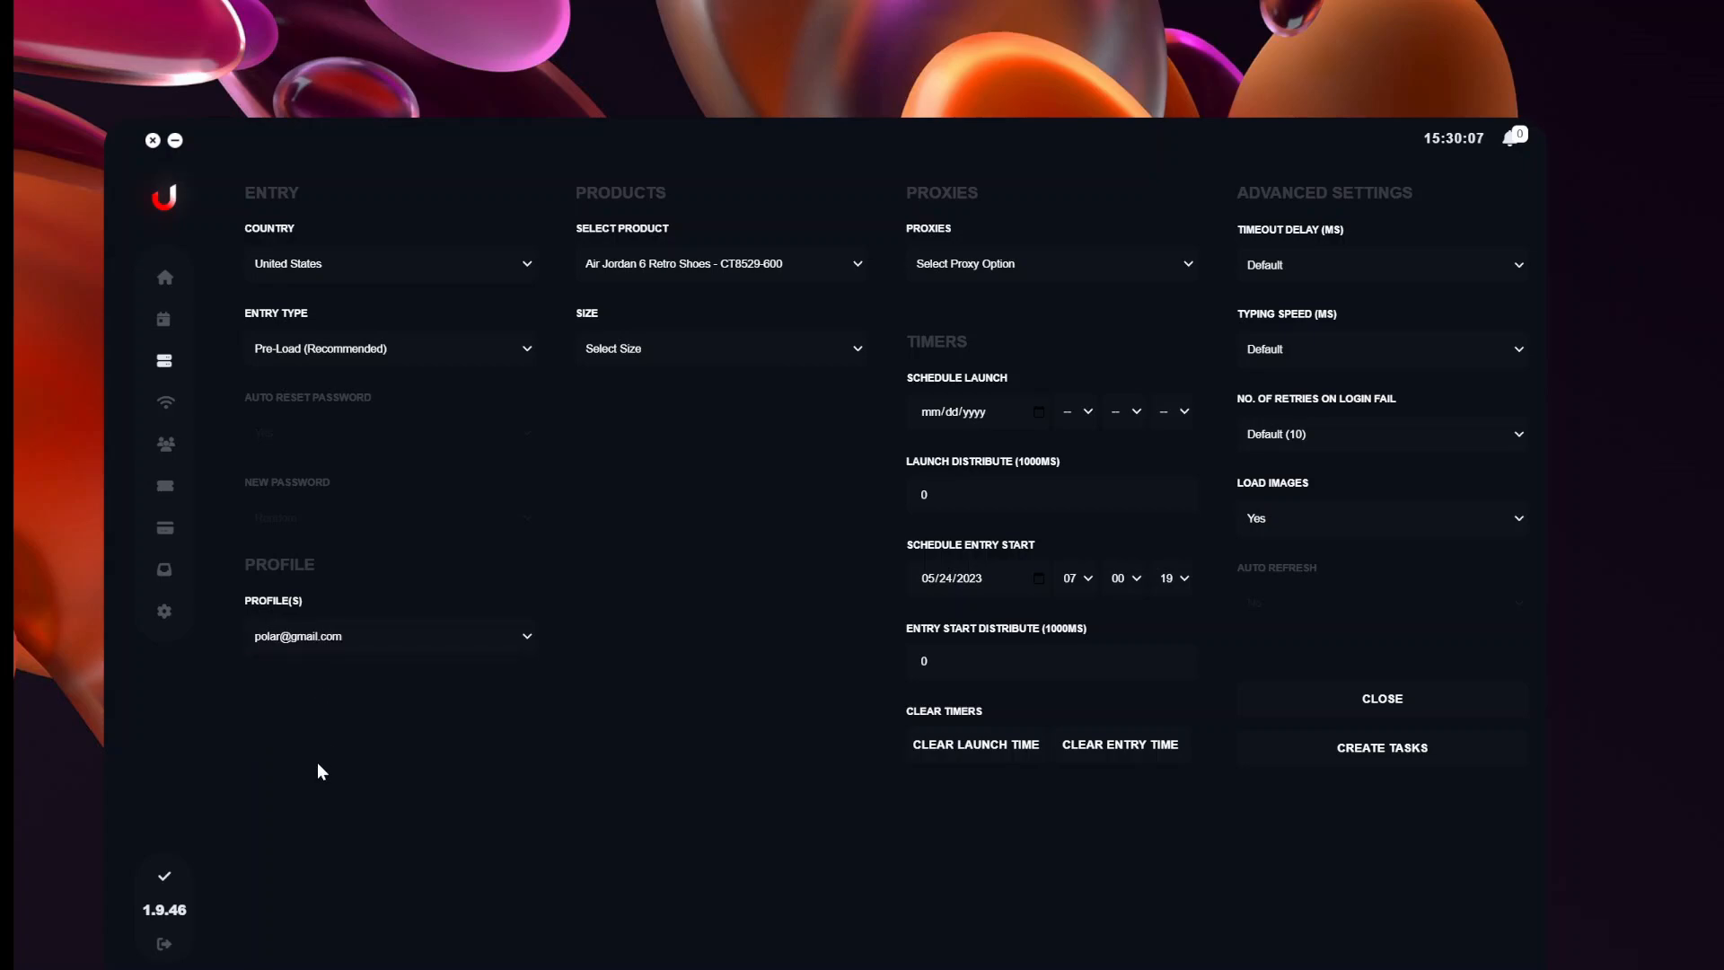
left_click(333, 649)
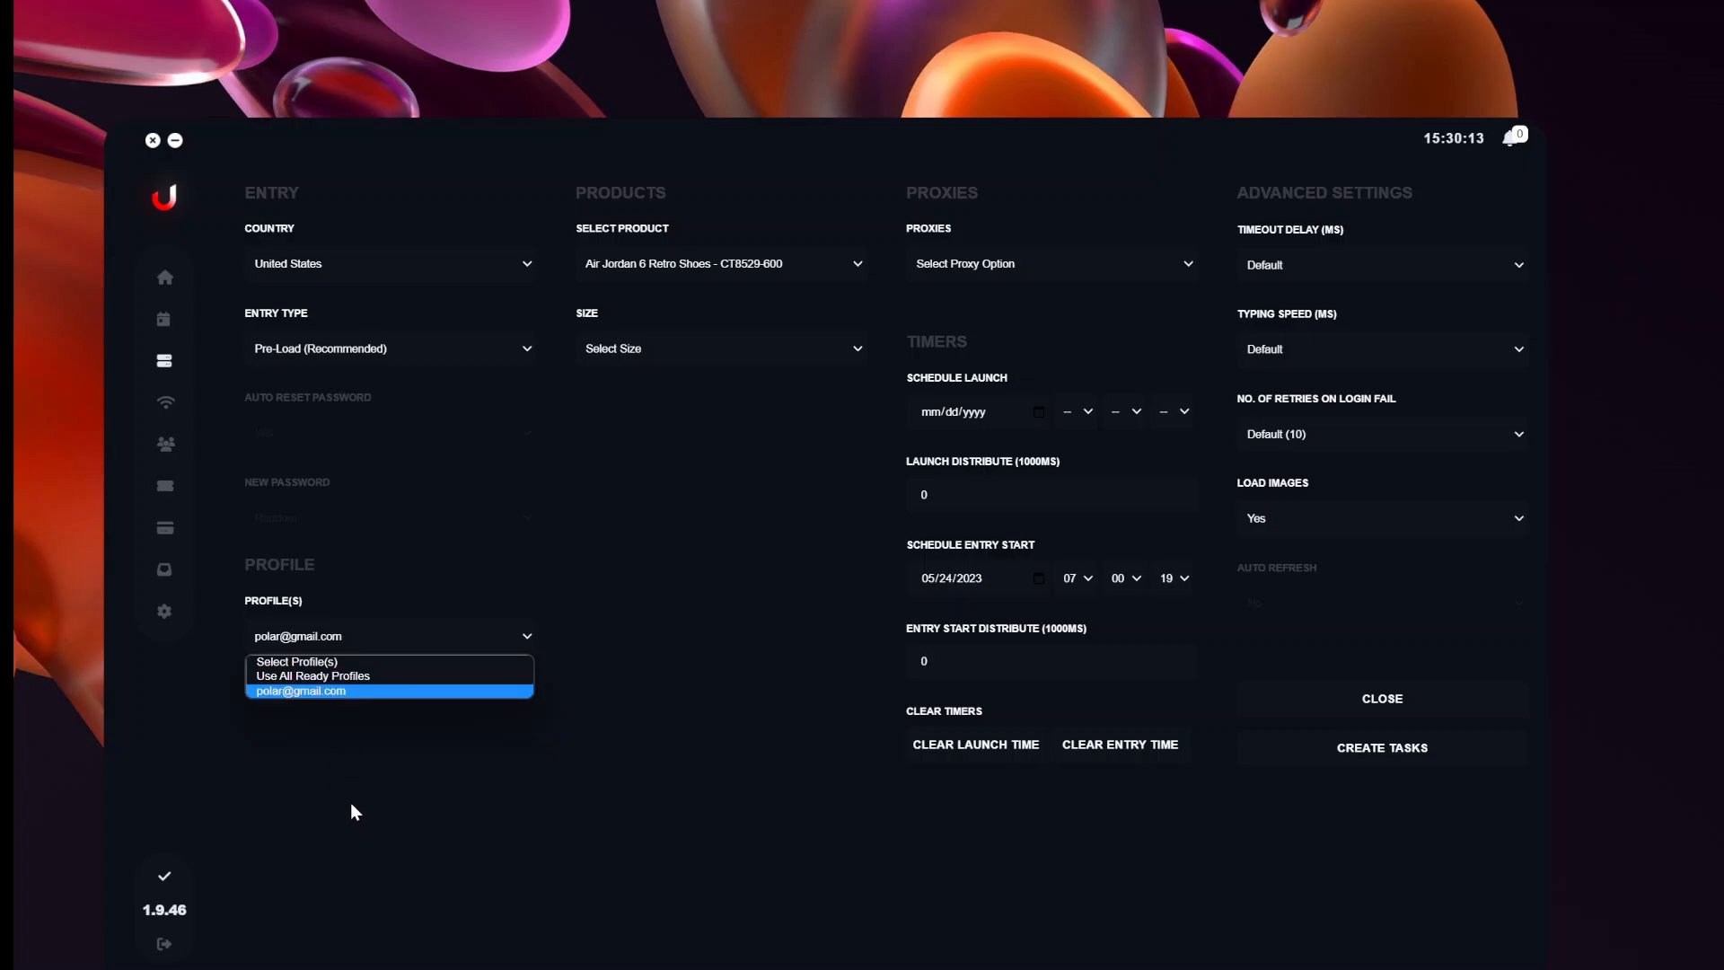
Keep the chosen profile and Pre-Load (Recommended) entry type, and show the size options.
left_click(343, 692)
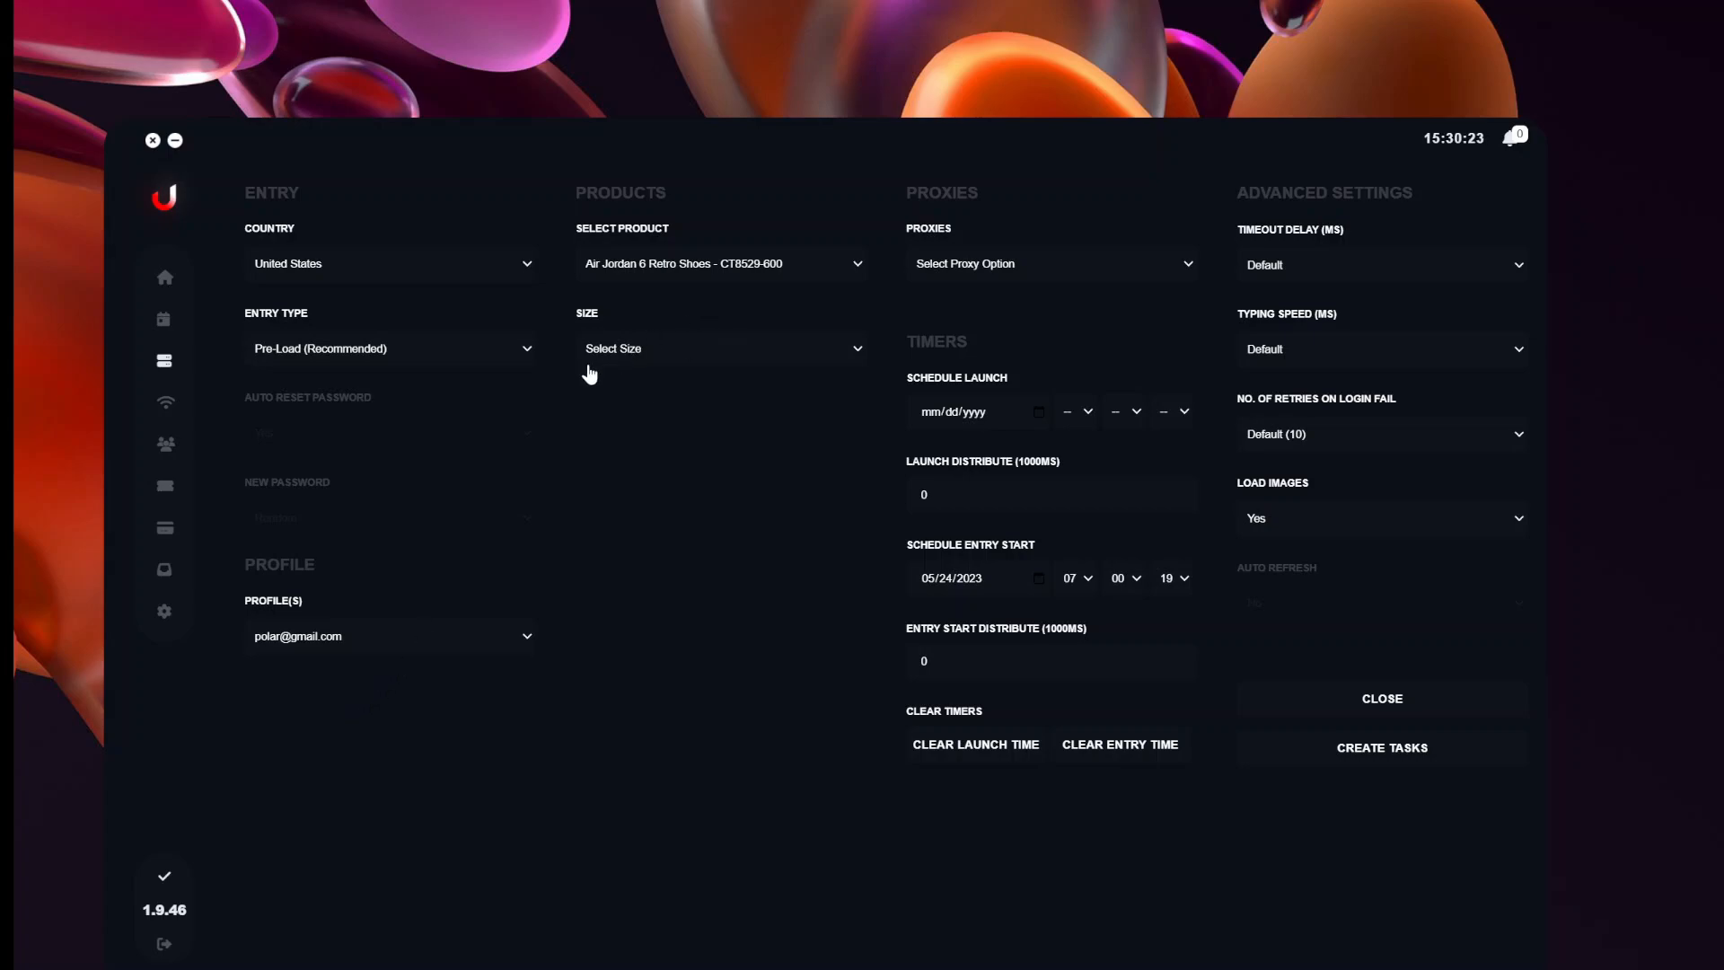
left_click(529, 352)
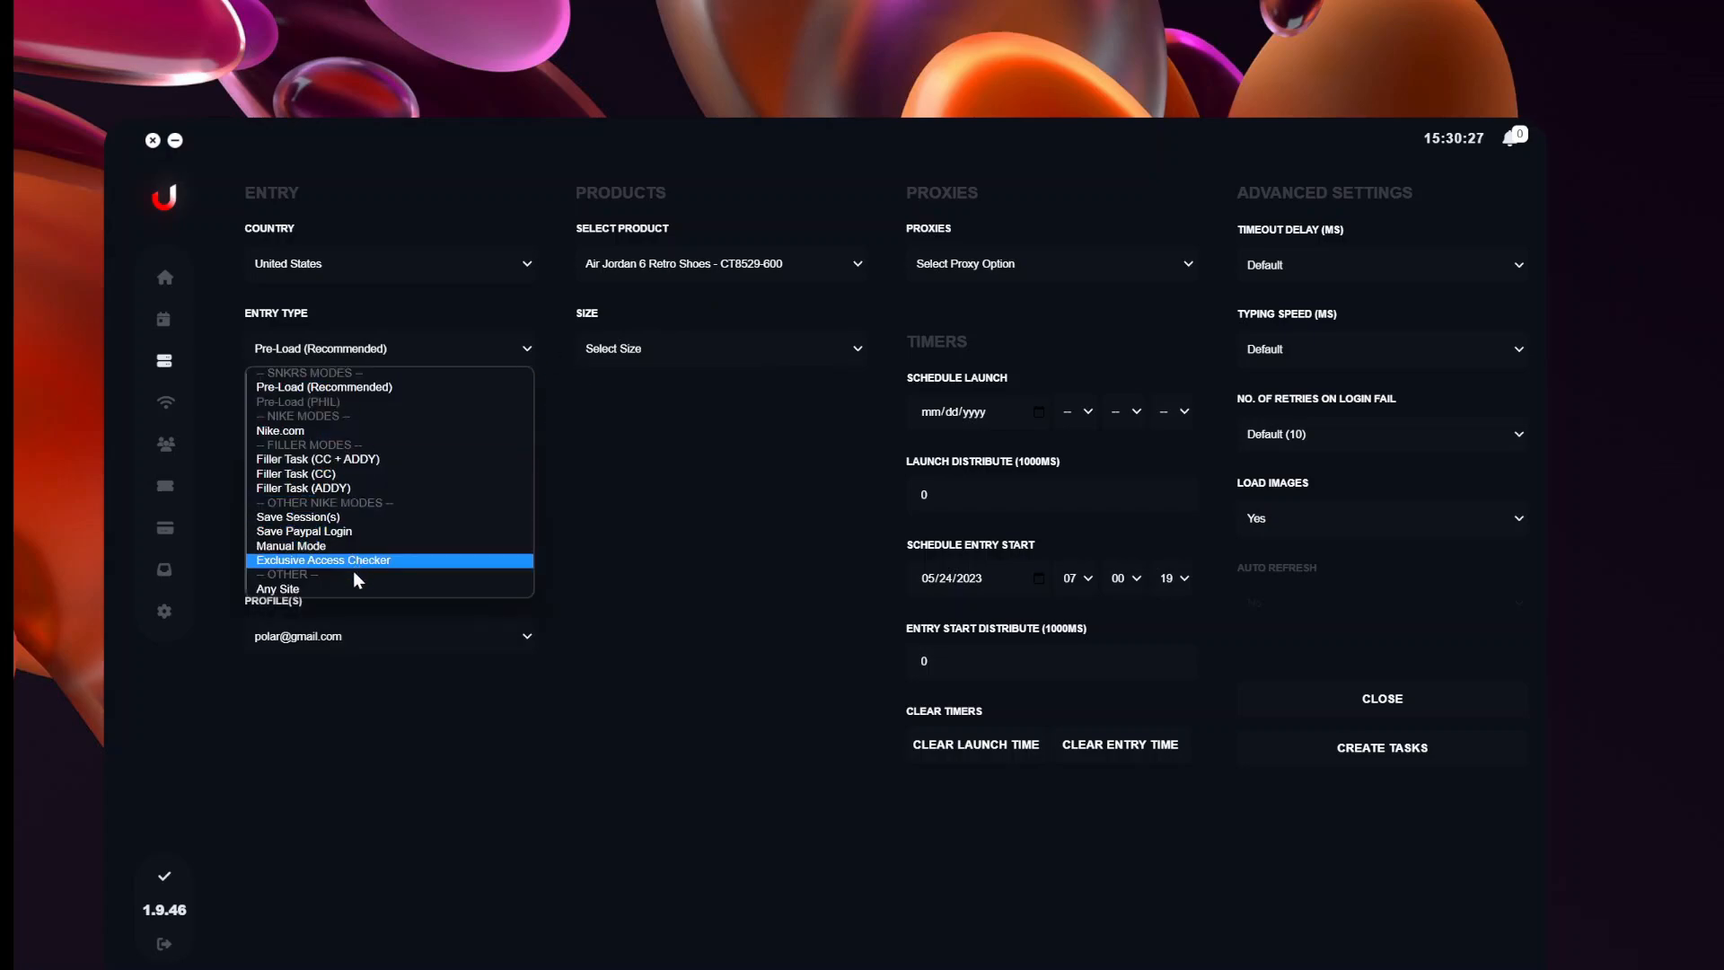
left_click(376, 387)
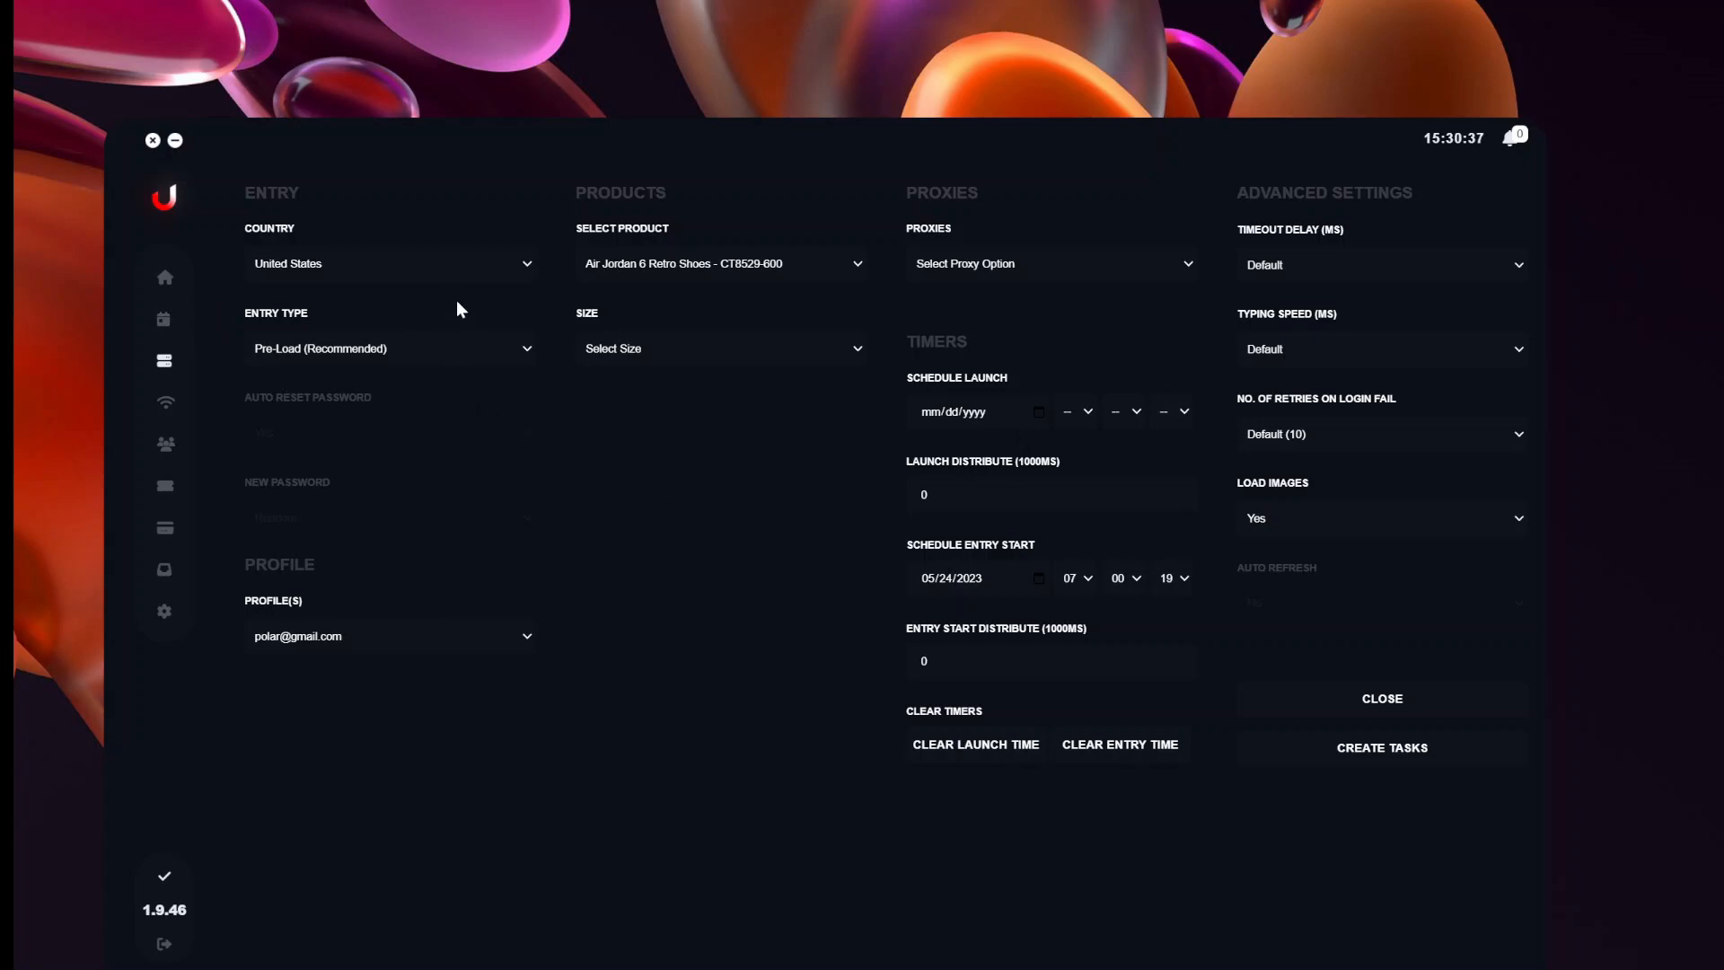
left_click(856, 350)
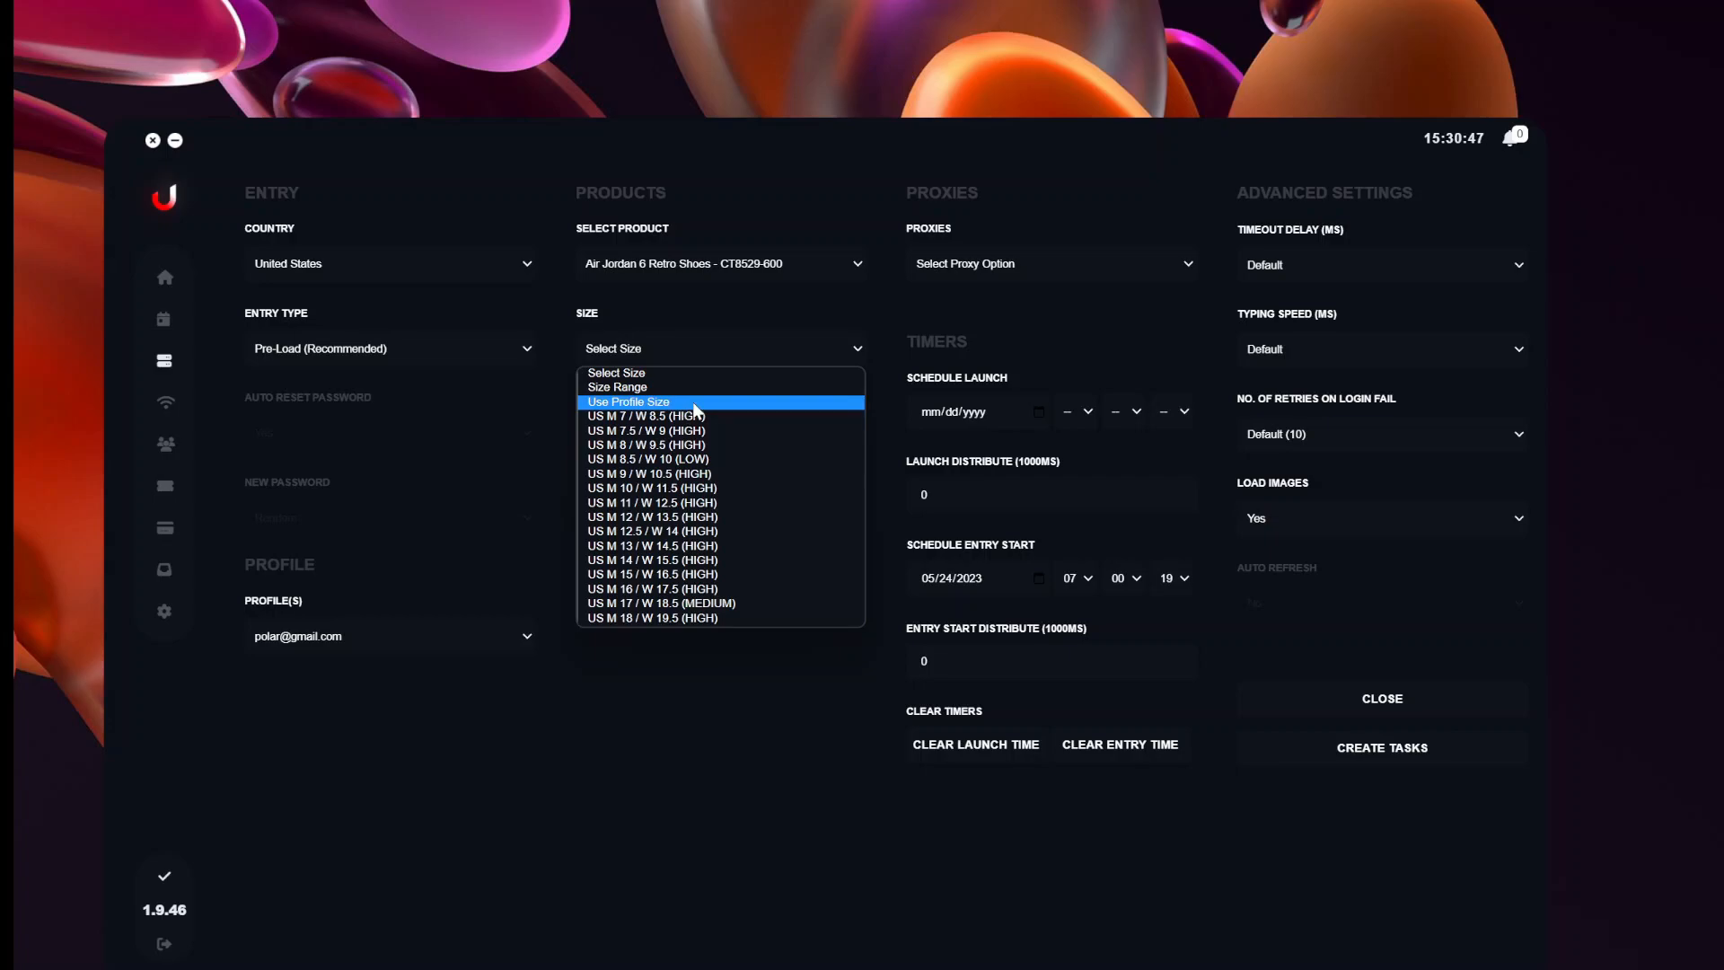
Switch the task's Size option to Size Range.
left_click(662, 407)
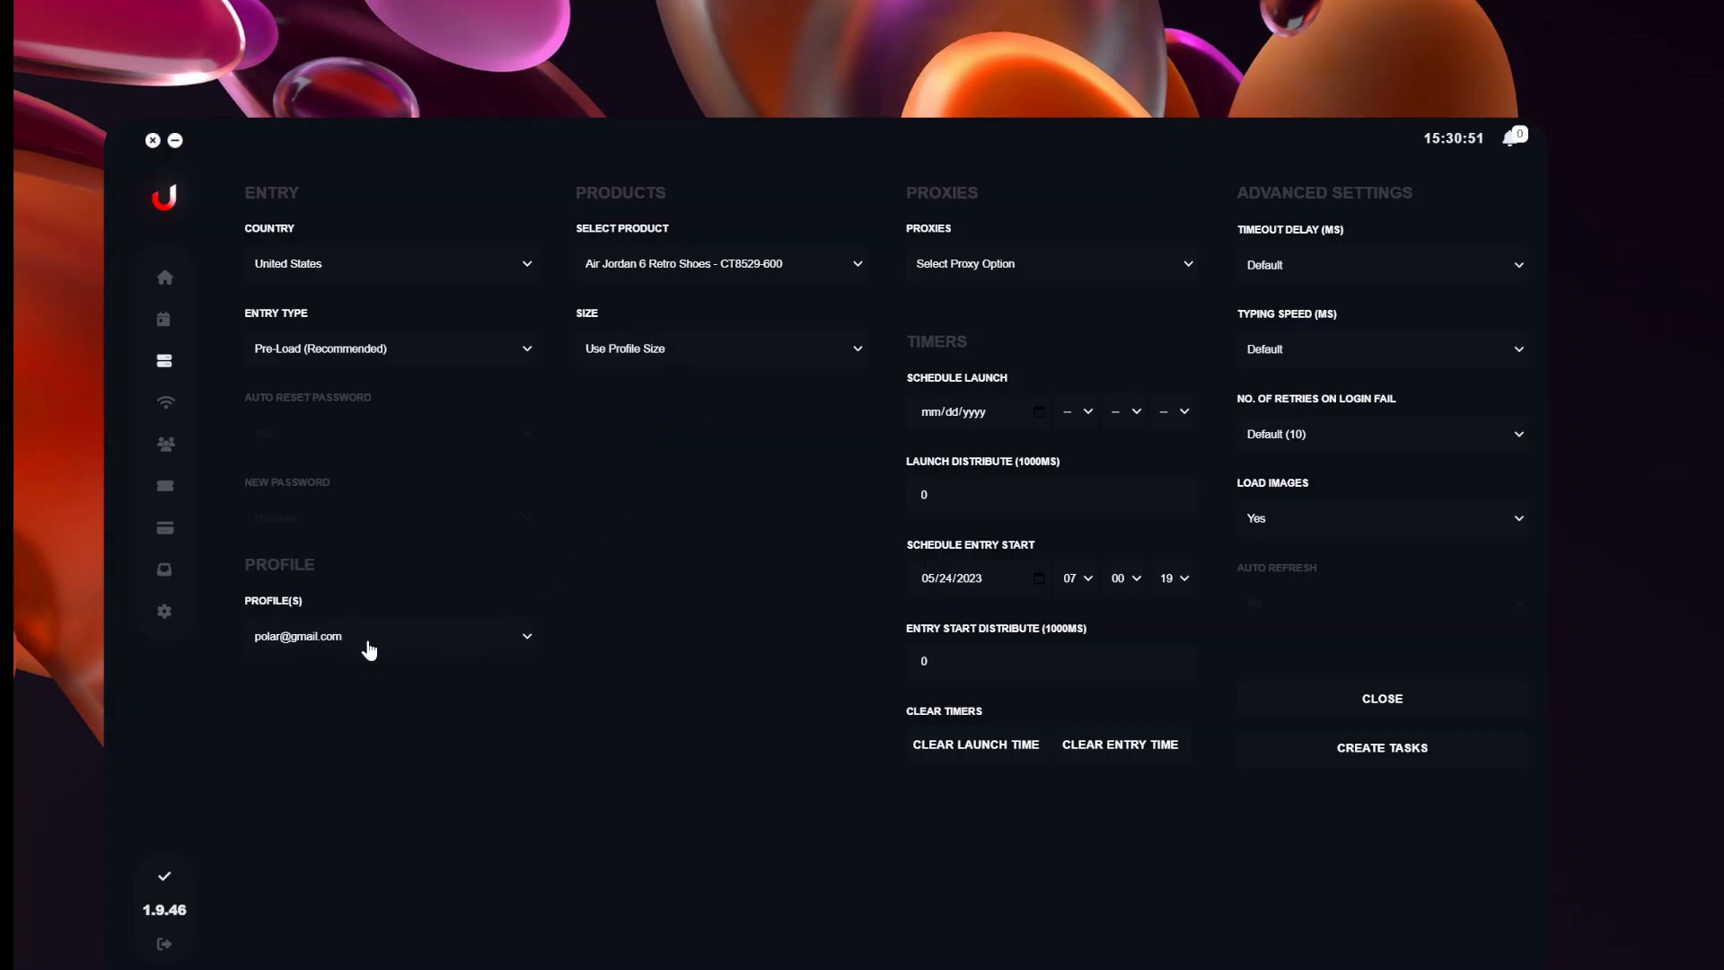
left_click(700, 356)
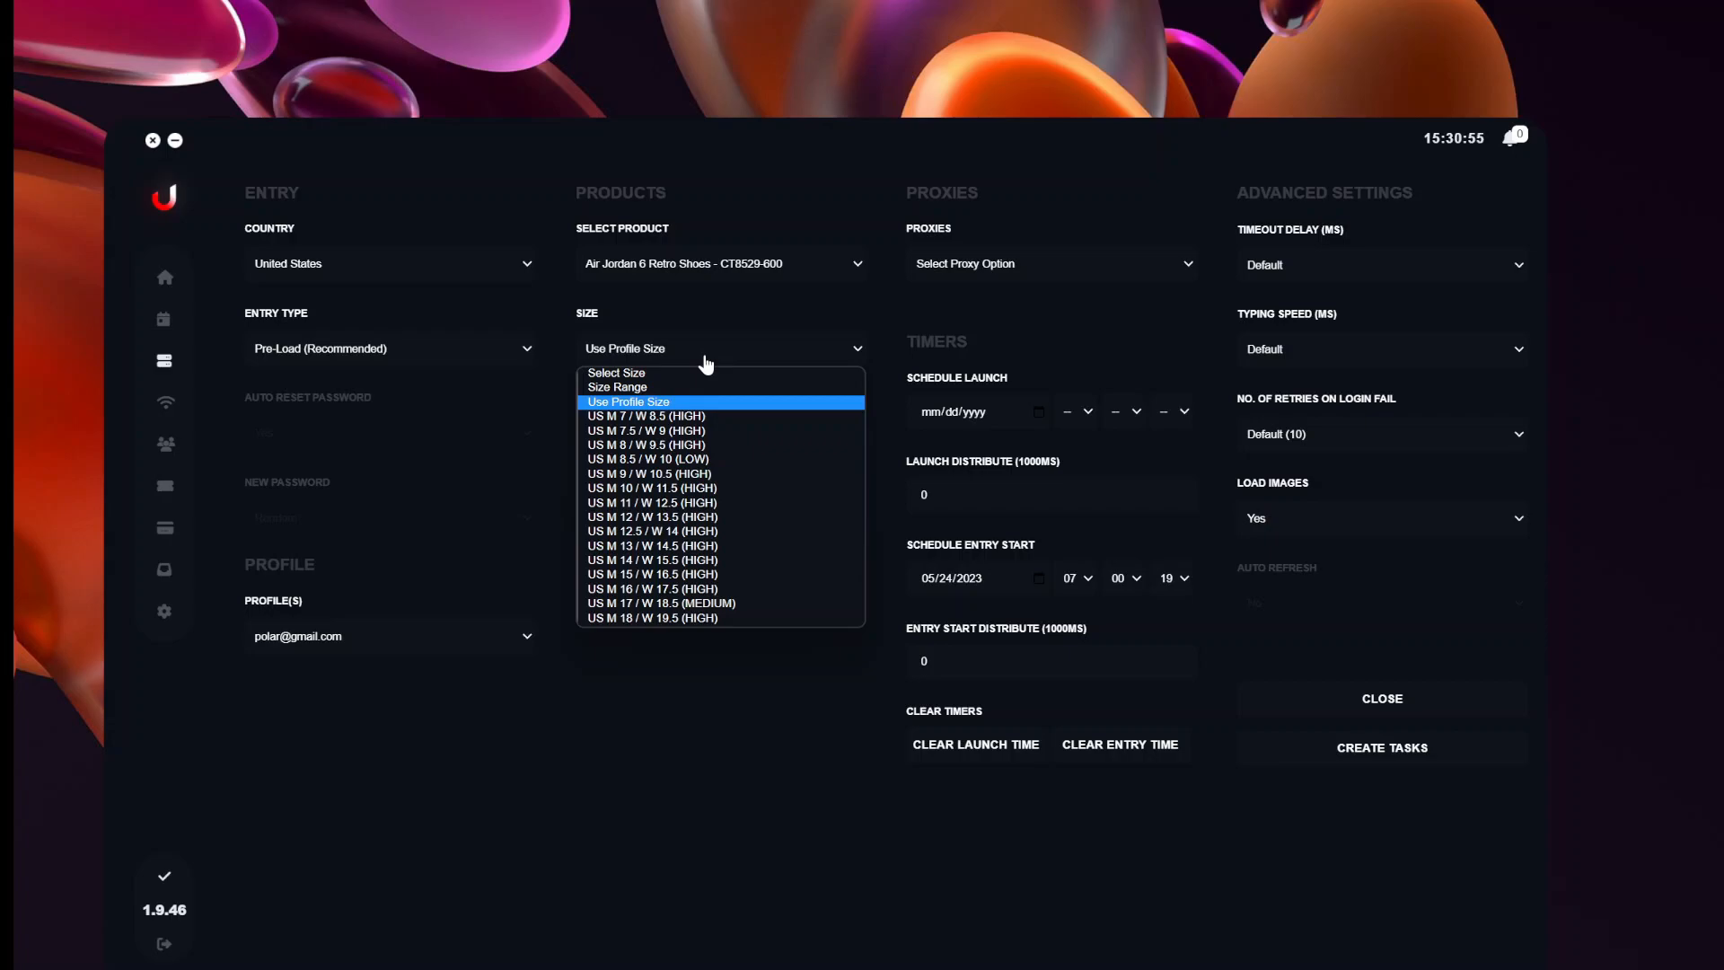
left_click(644, 392)
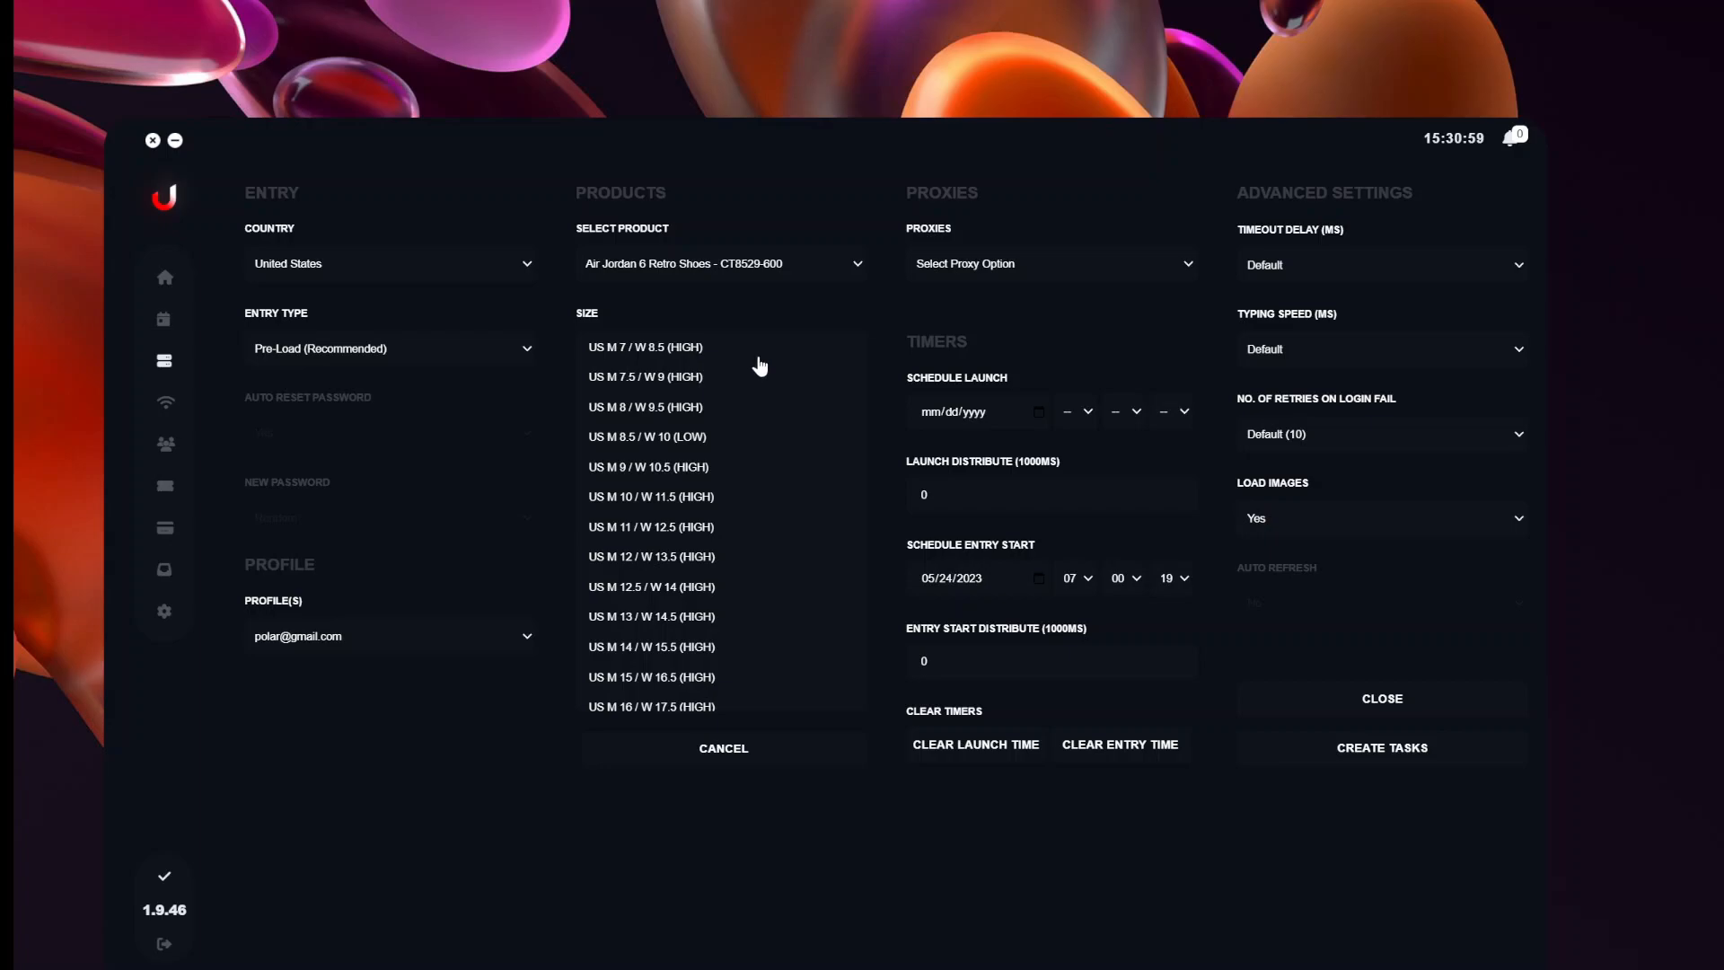
Select sizes US M 7, 7.5, 8, 9, 10, 11 and 12, skipping 8.5.
left_click_drag(732, 648, 769, 462)
left_click(760, 389)
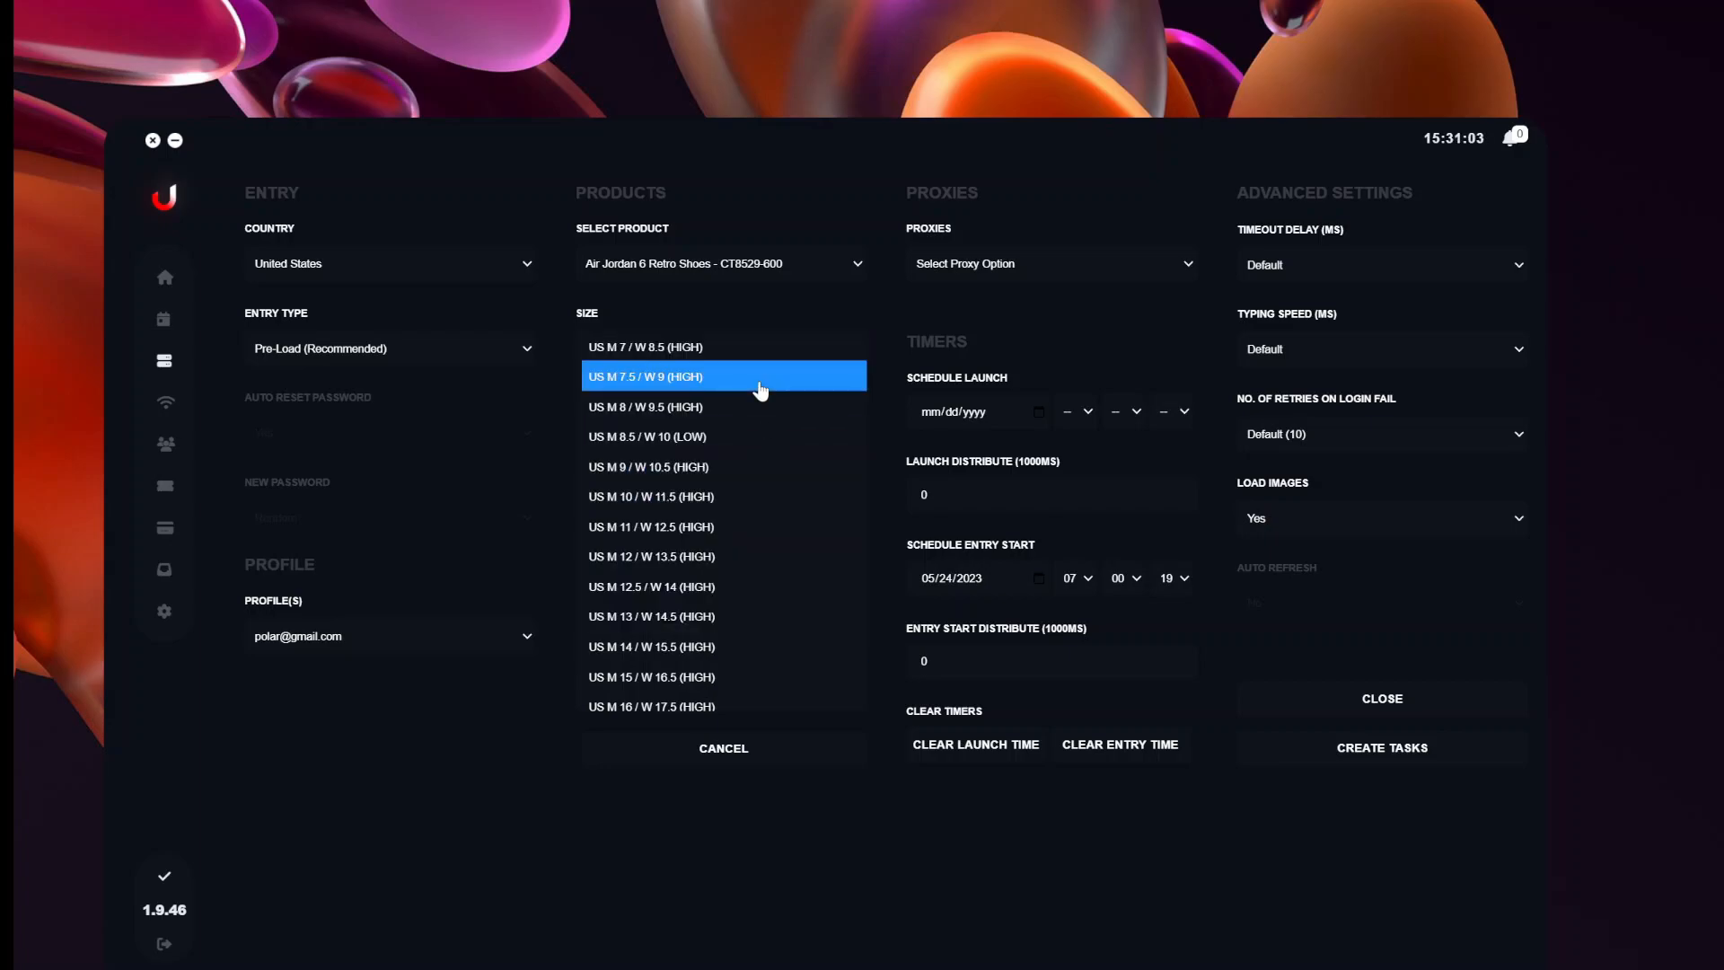
left_click_drag(760, 389, 744, 684)
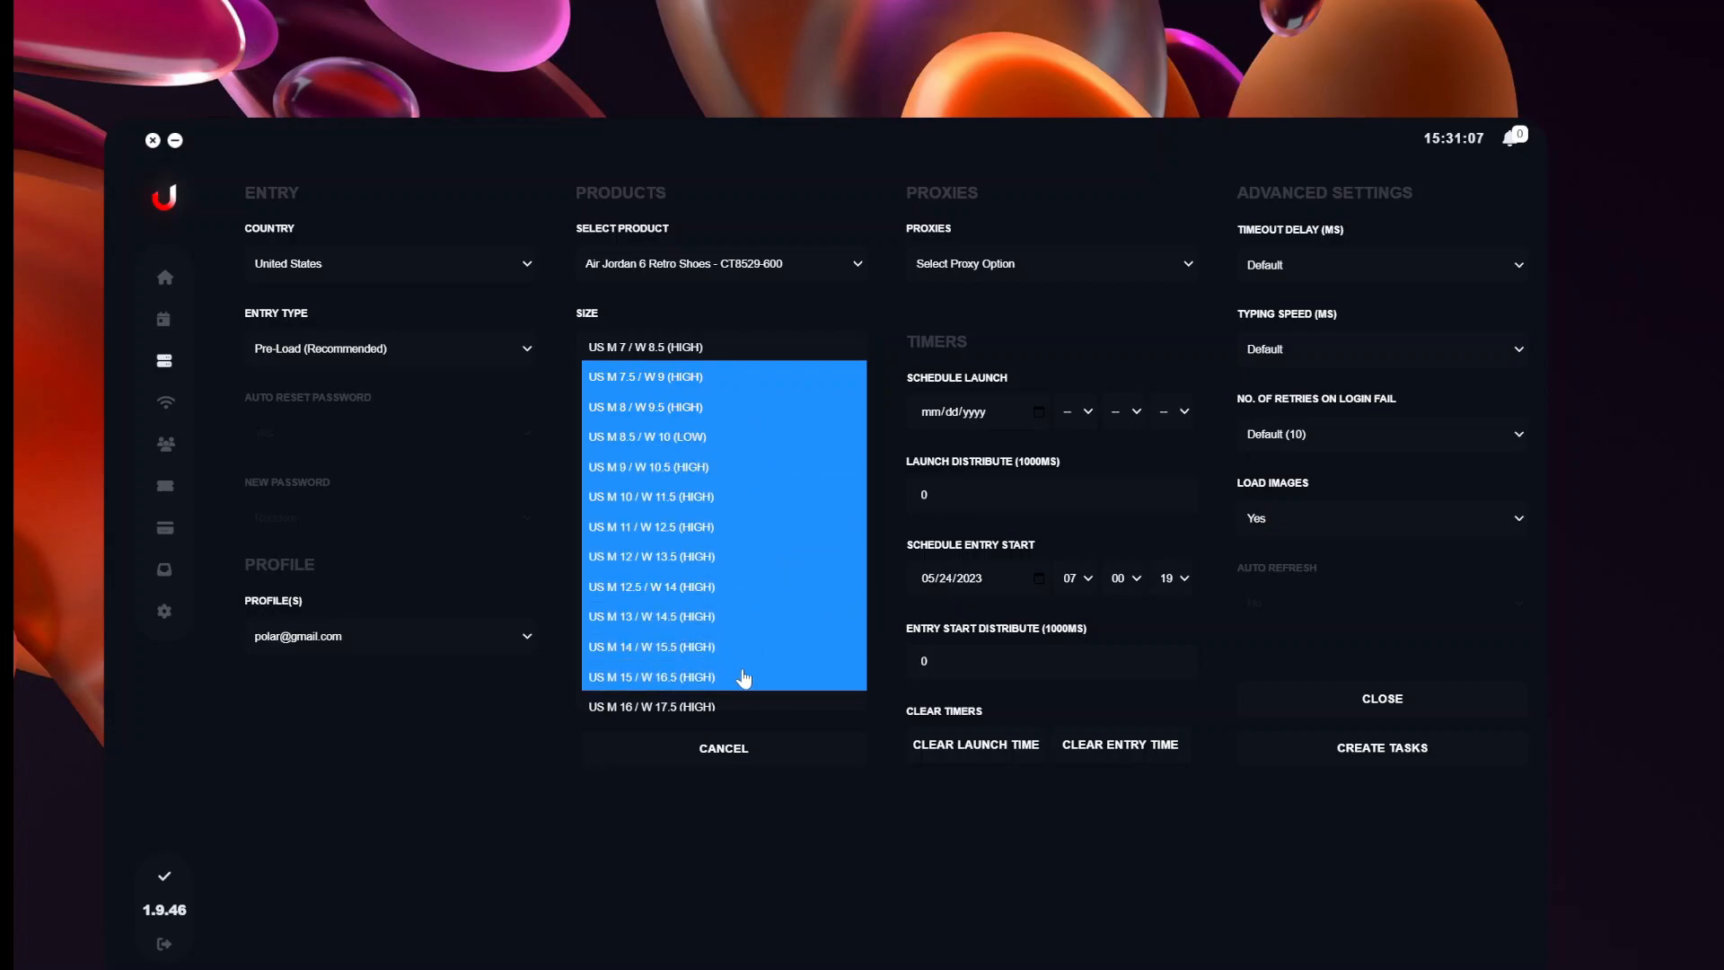
left_click(749, 645)
left_click(752, 413)
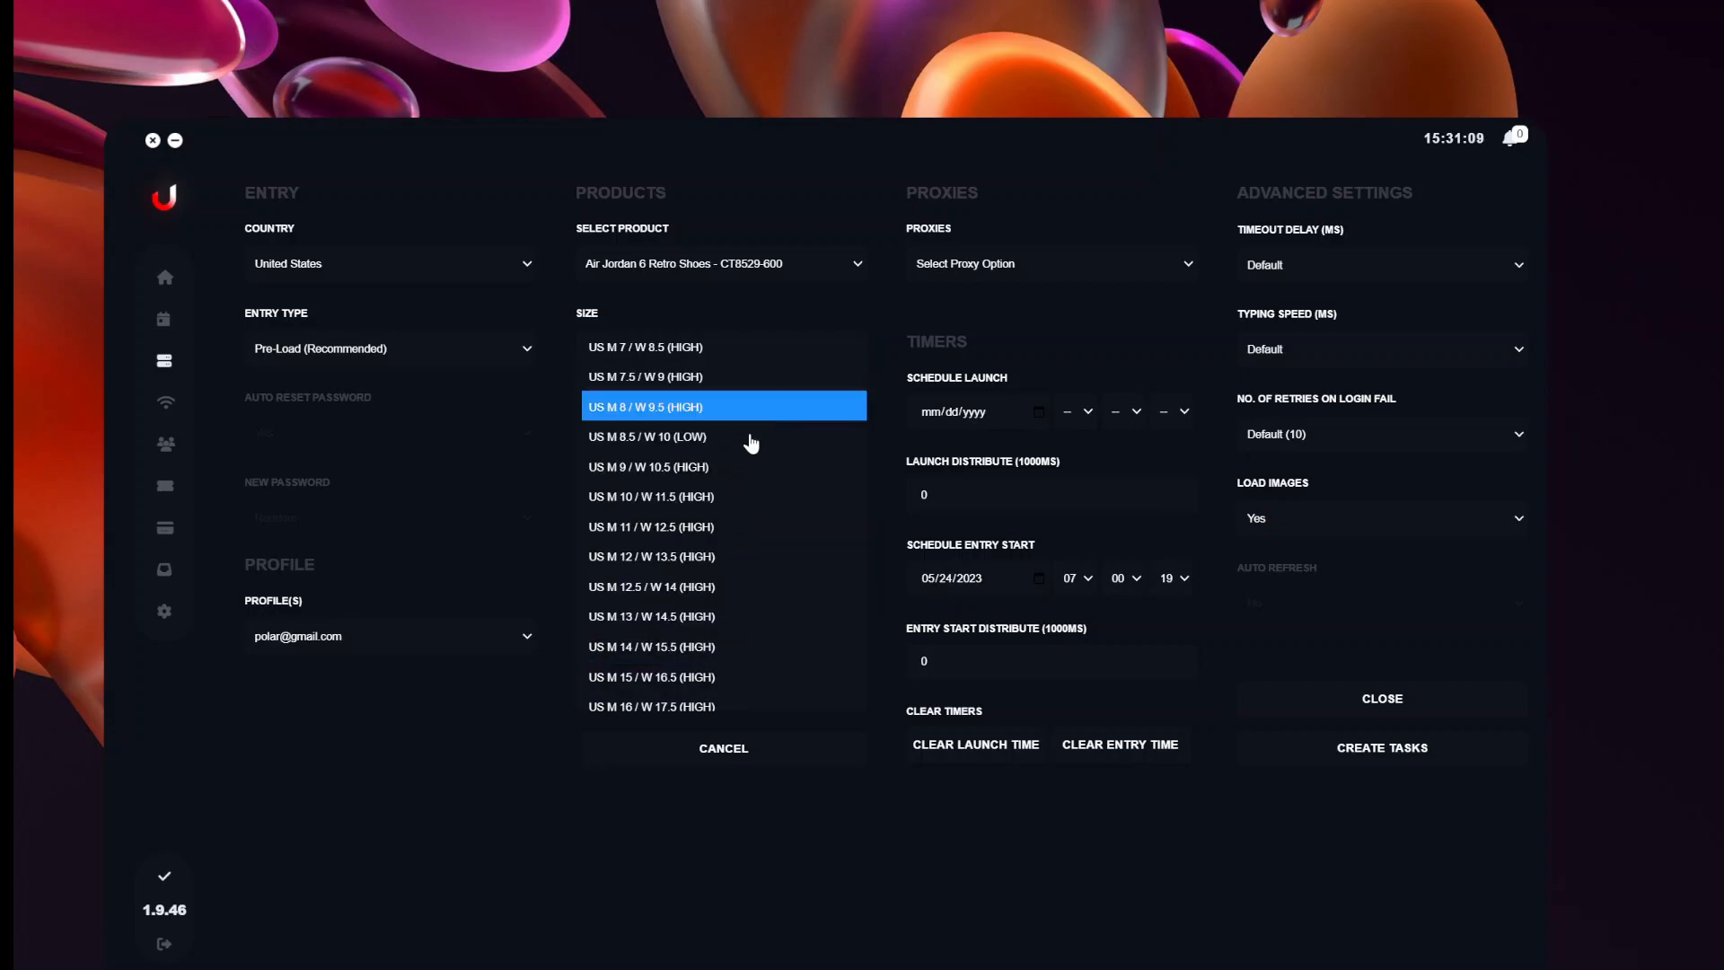
left_click(721, 476)
left_click_drag(754, 477, 758, 561)
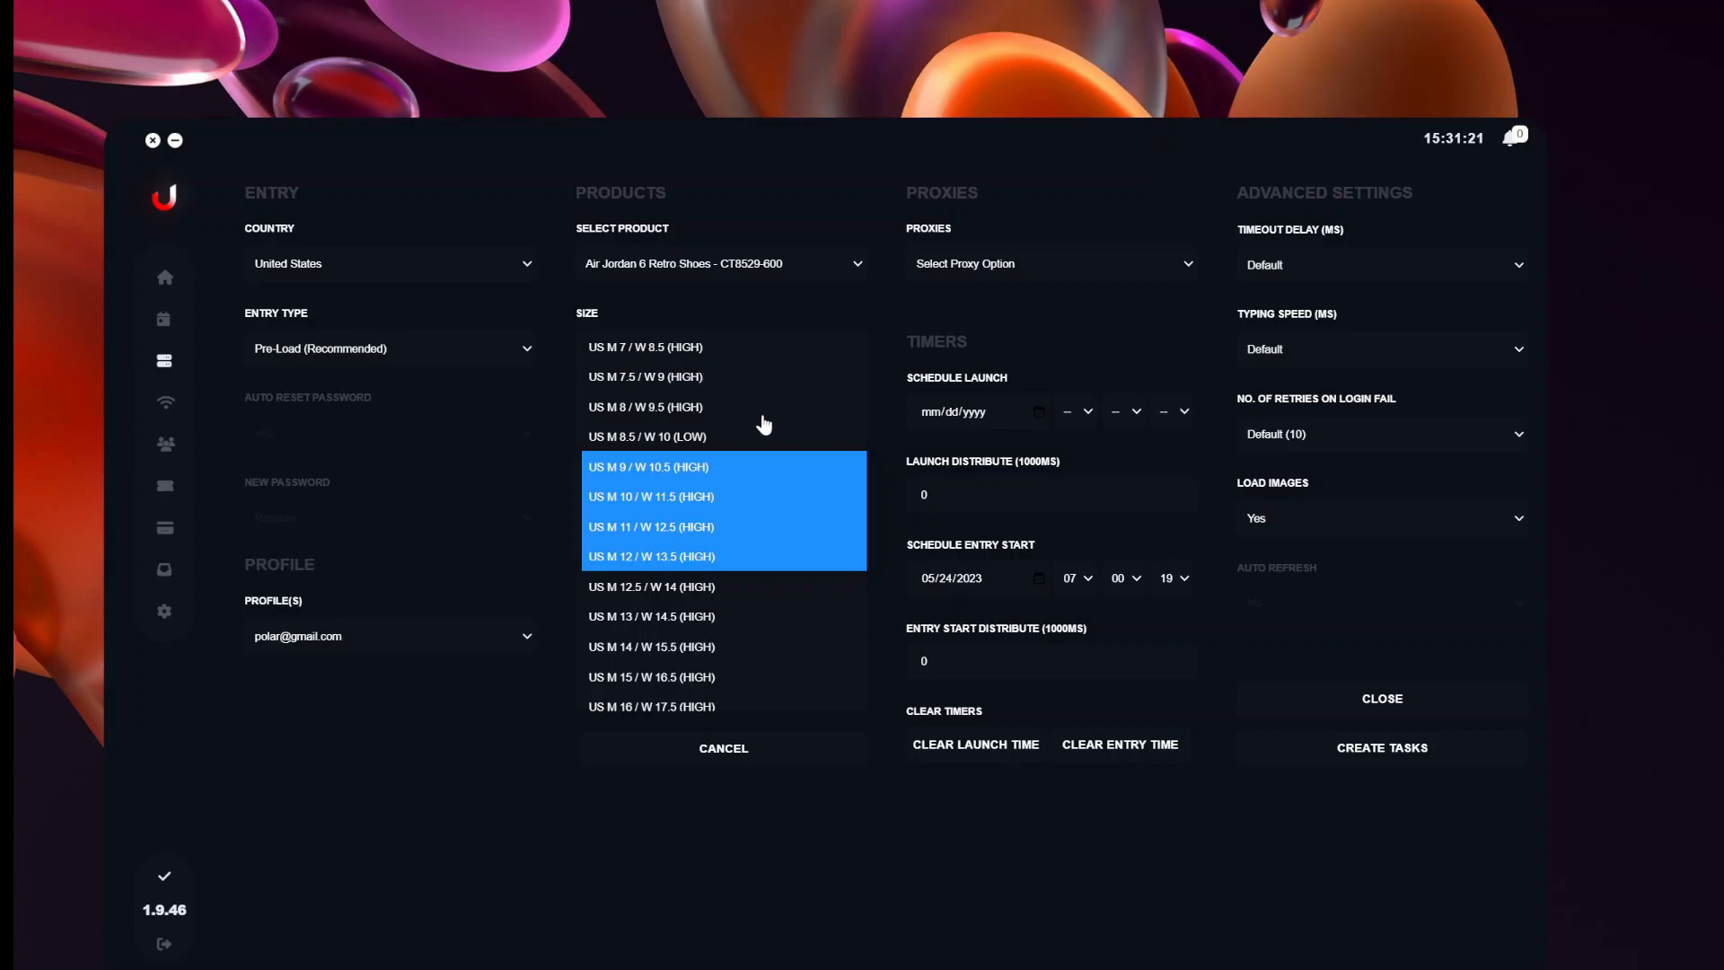
left_click(705, 408, "ctrl")
left_click(700, 378, "ctrl")
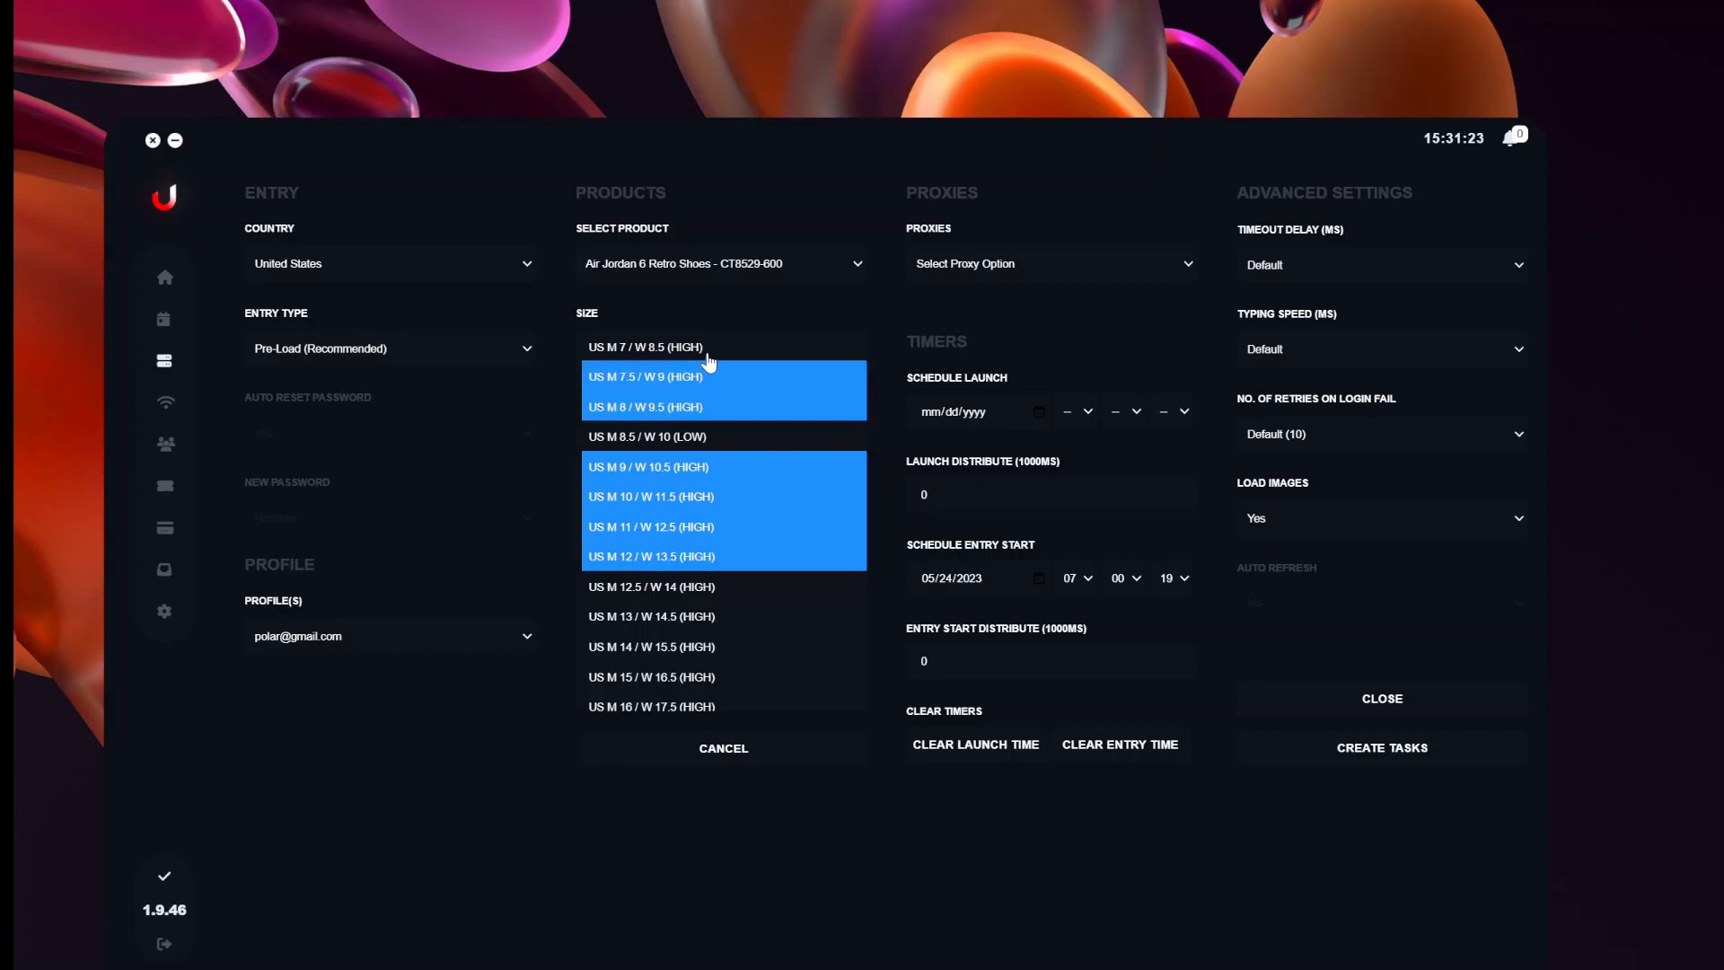
left_click(707, 352, "ctrl")
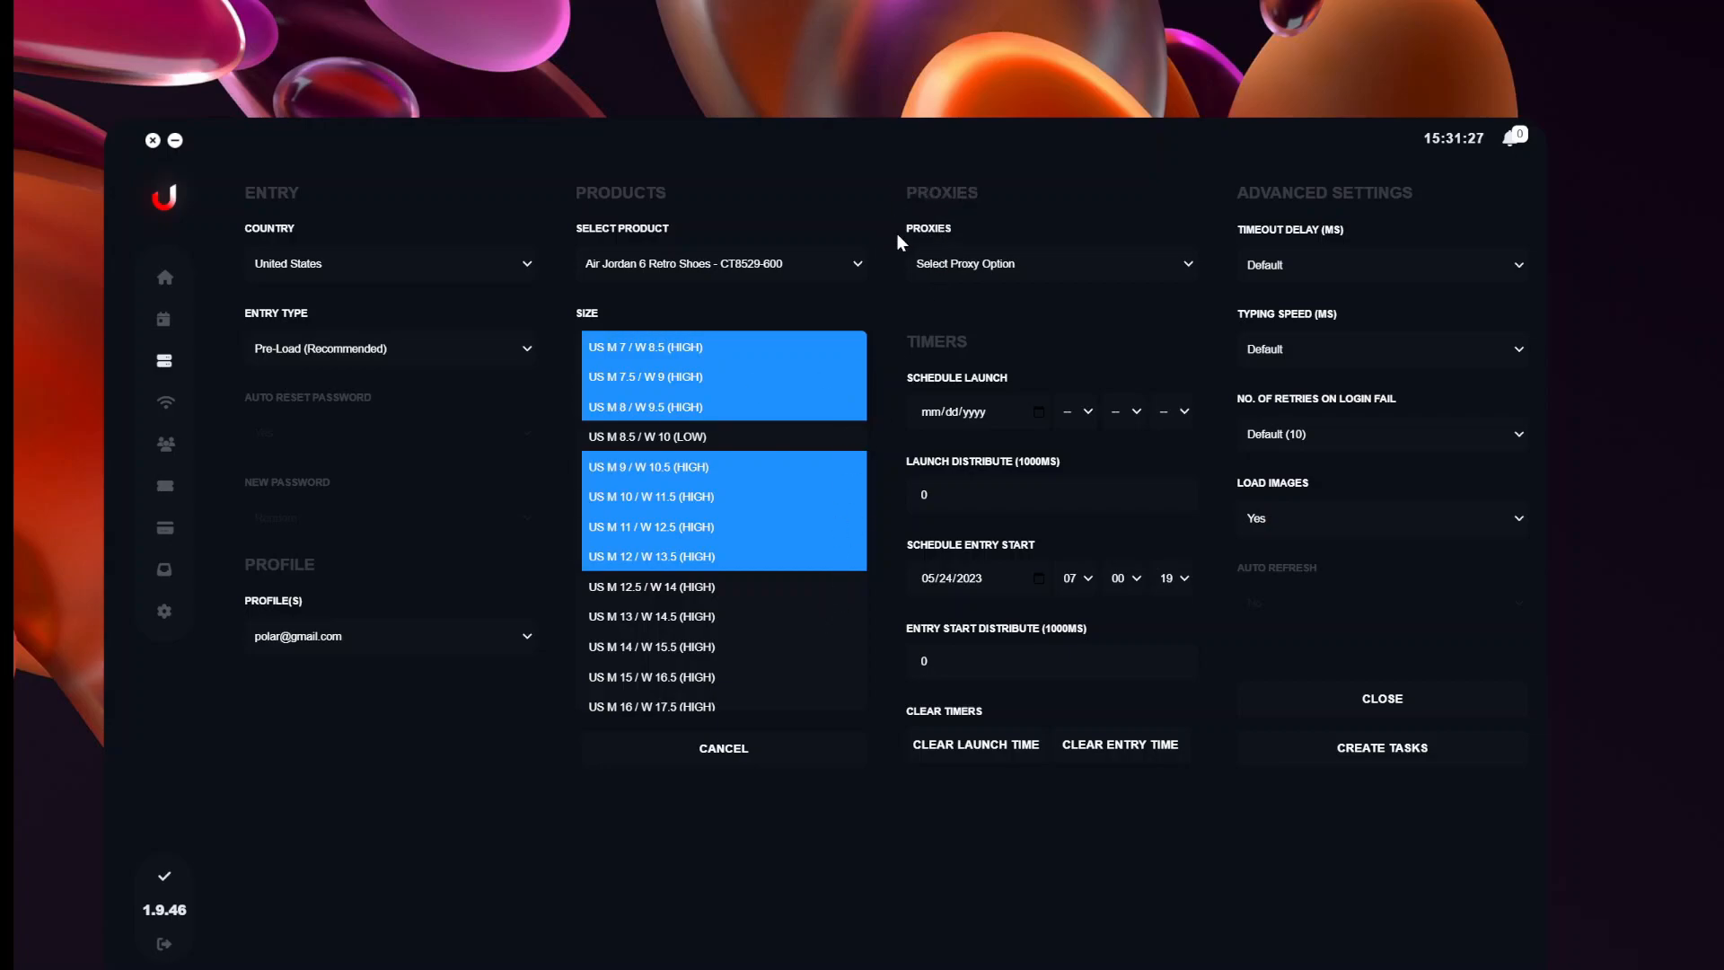
left_click(1188, 269)
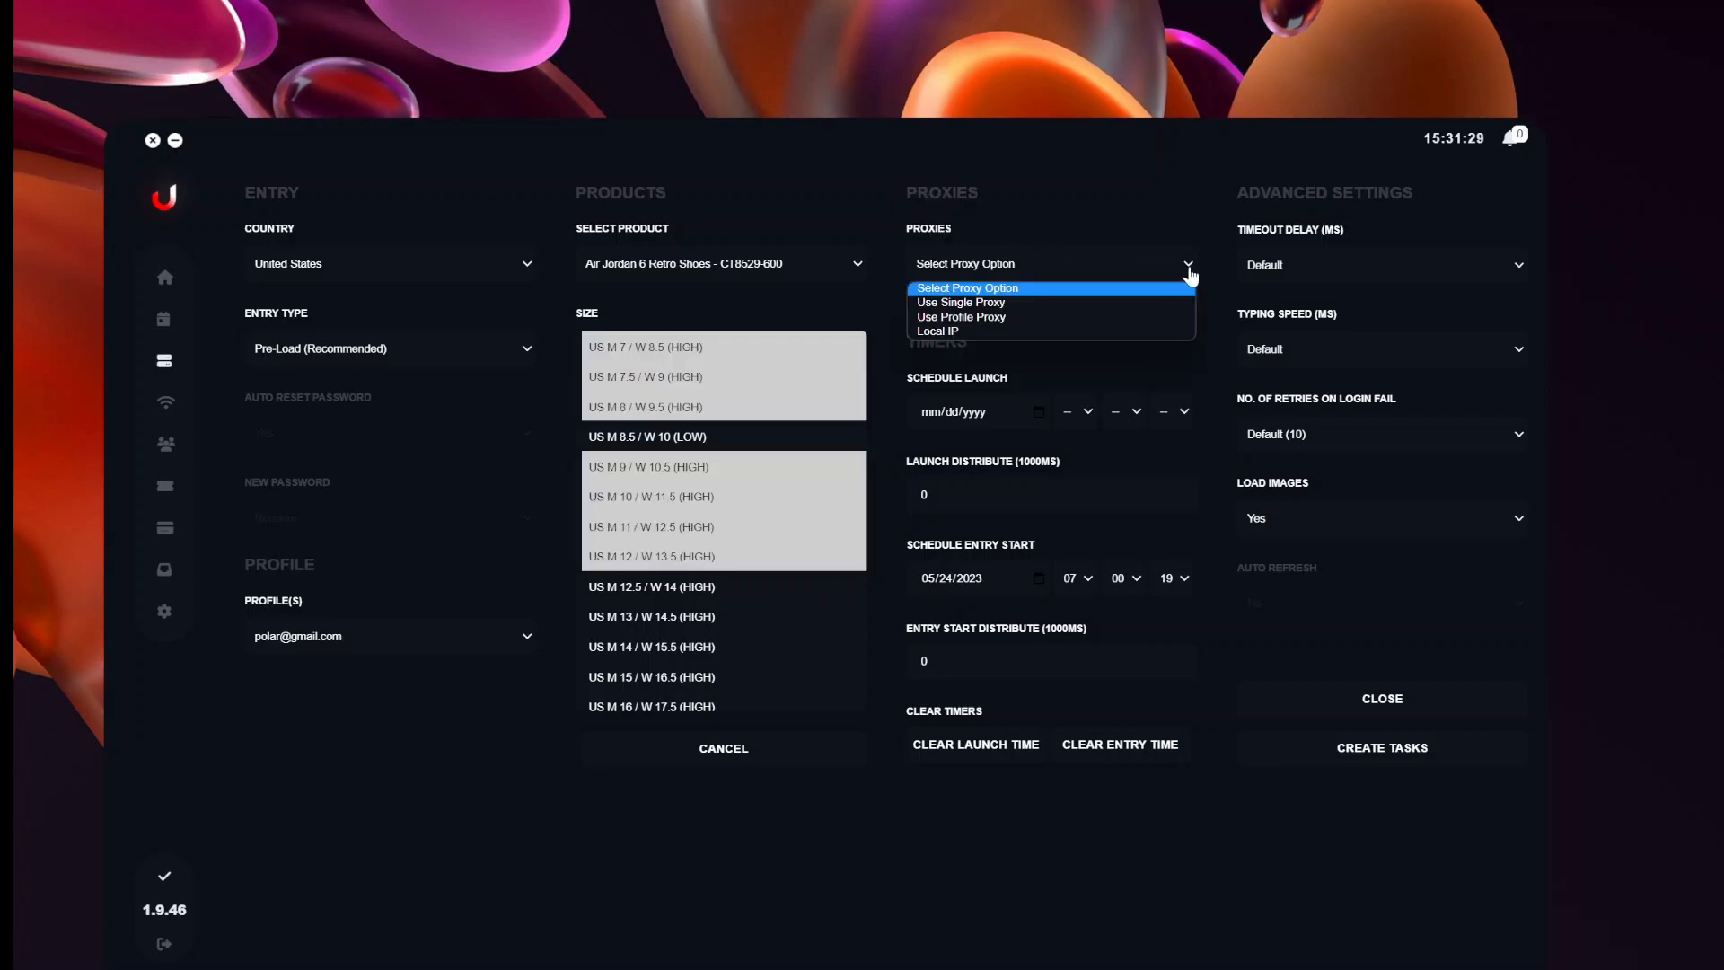
Set Proxies to Use Profile Proxy, discarding a trial Use Single Proxy selection.
left_click(970, 320)
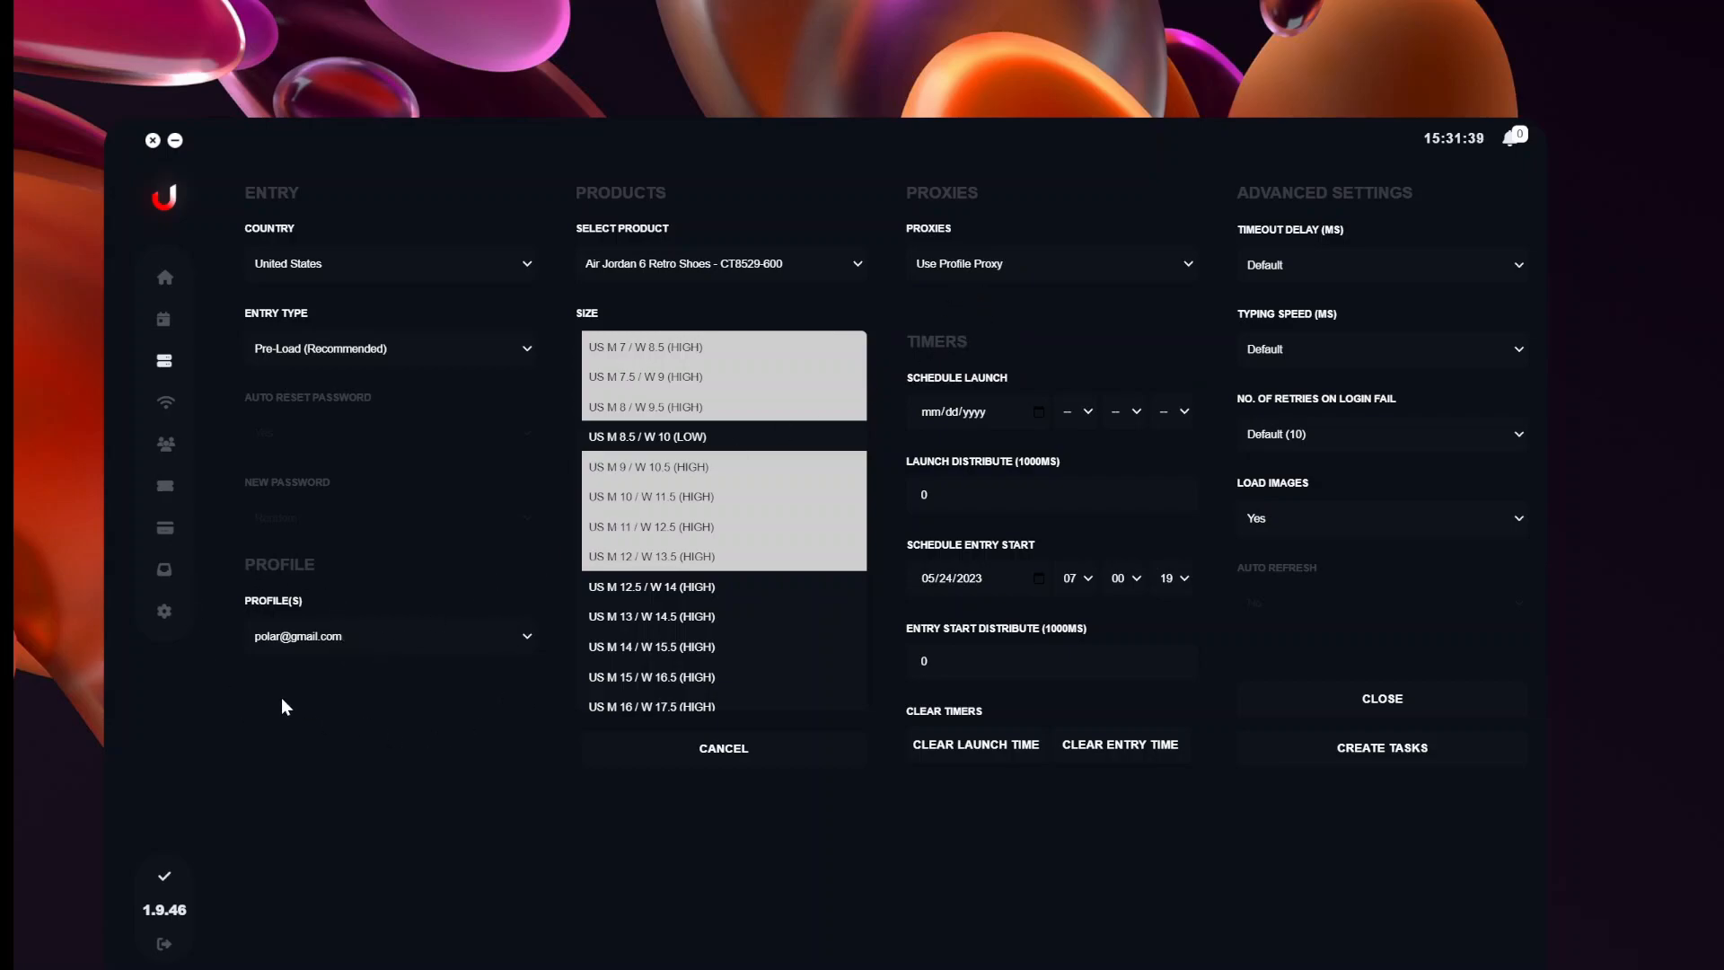
left_click(1004, 269)
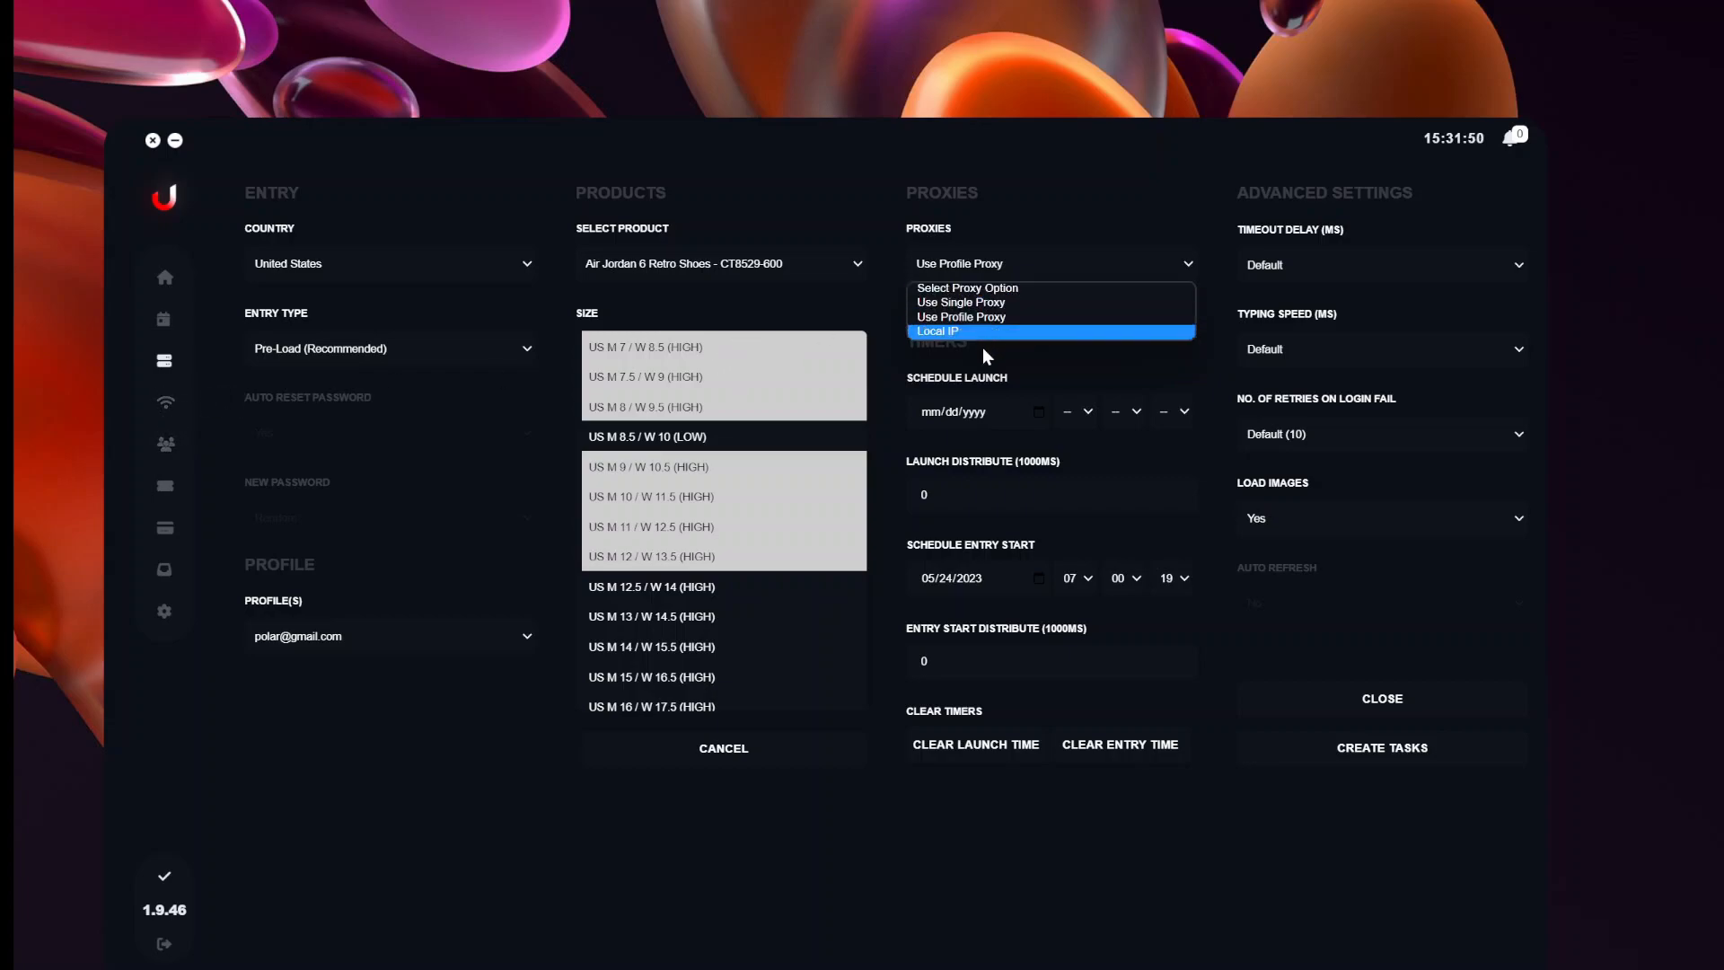
left_click(956, 303)
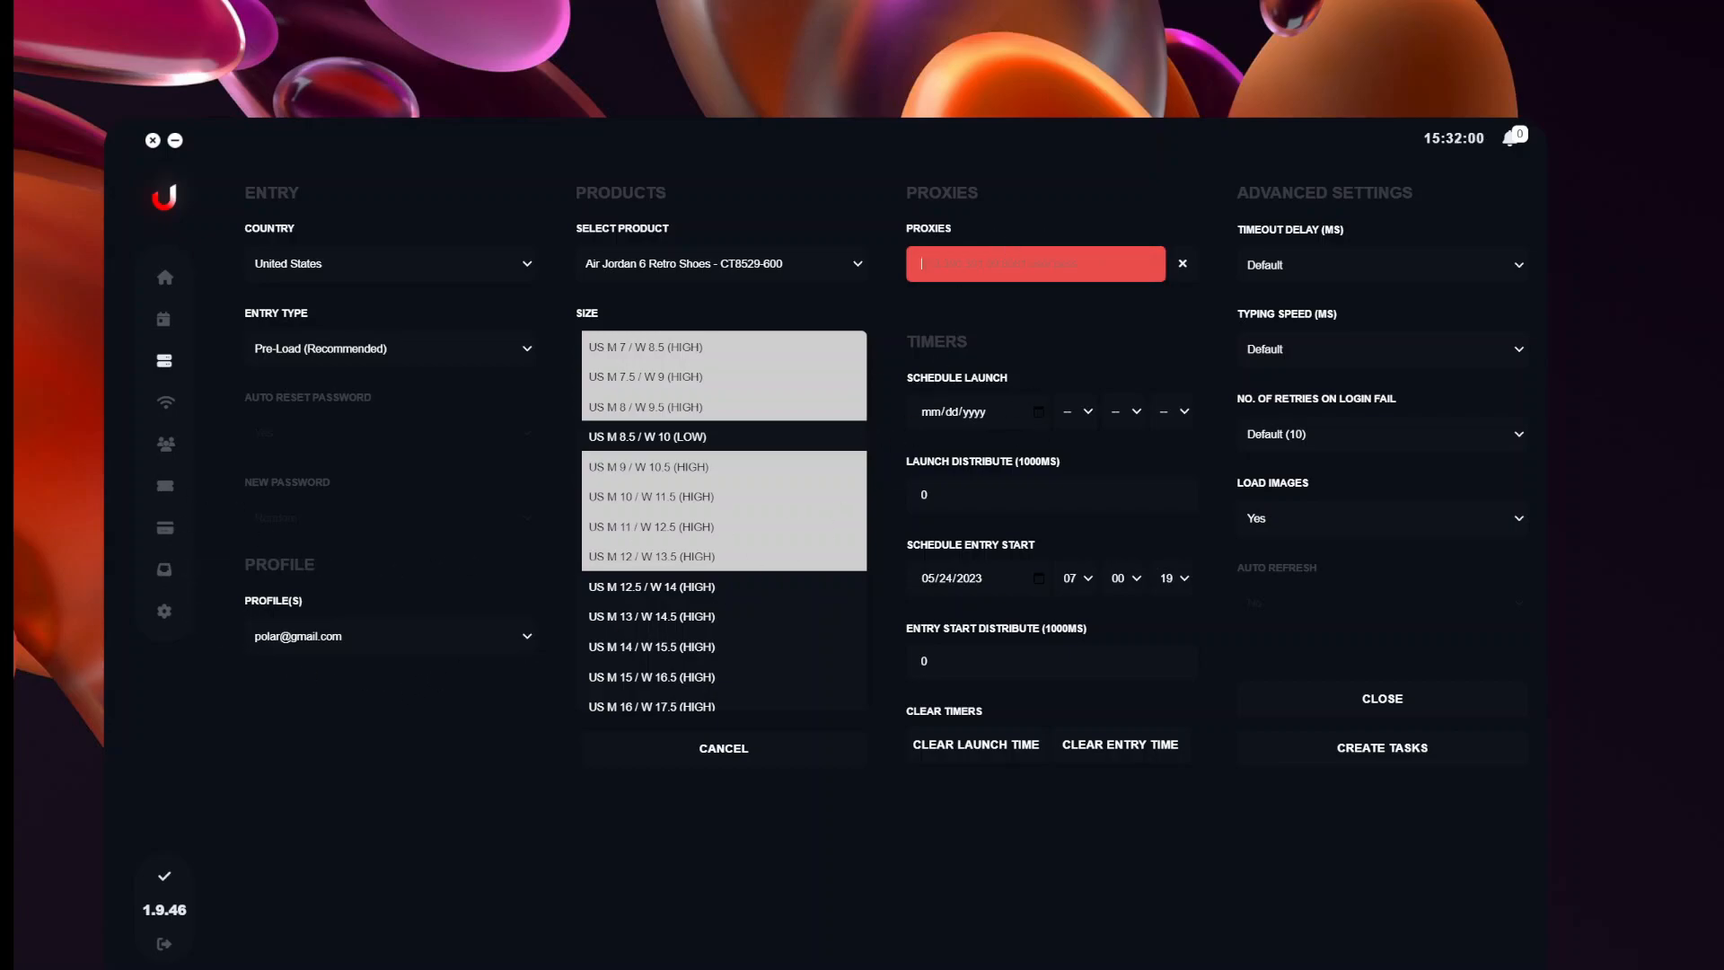
left_click(1183, 263)
left_click(990, 269)
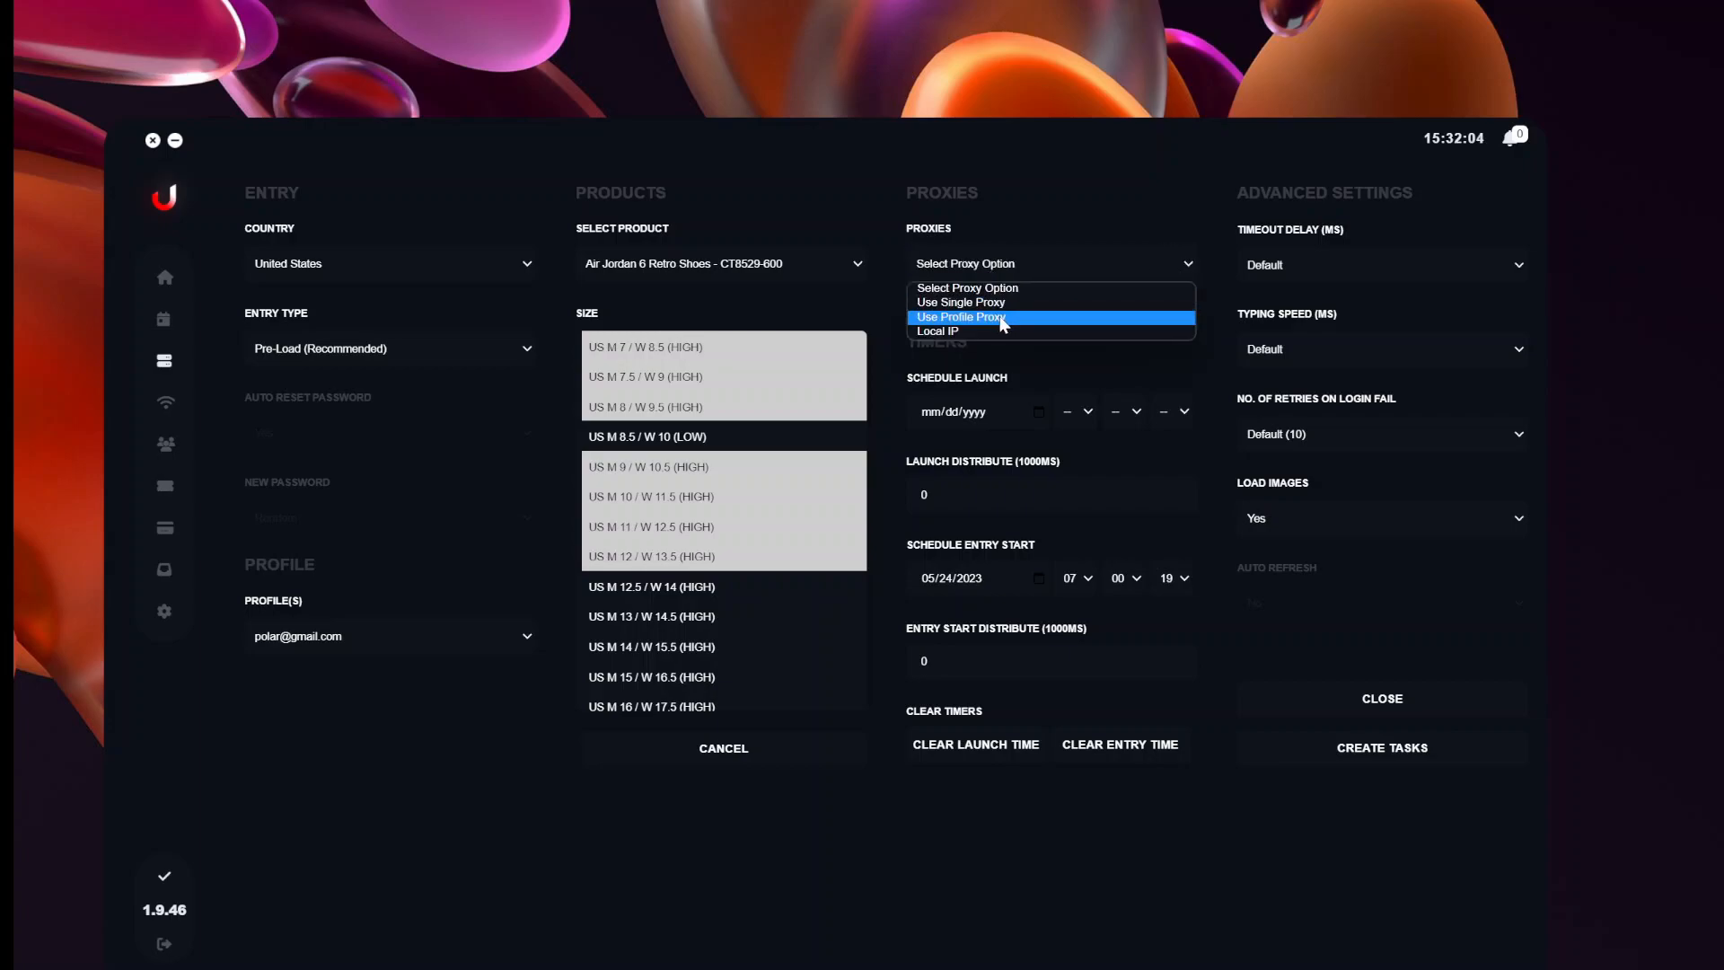
left_click(997, 319)
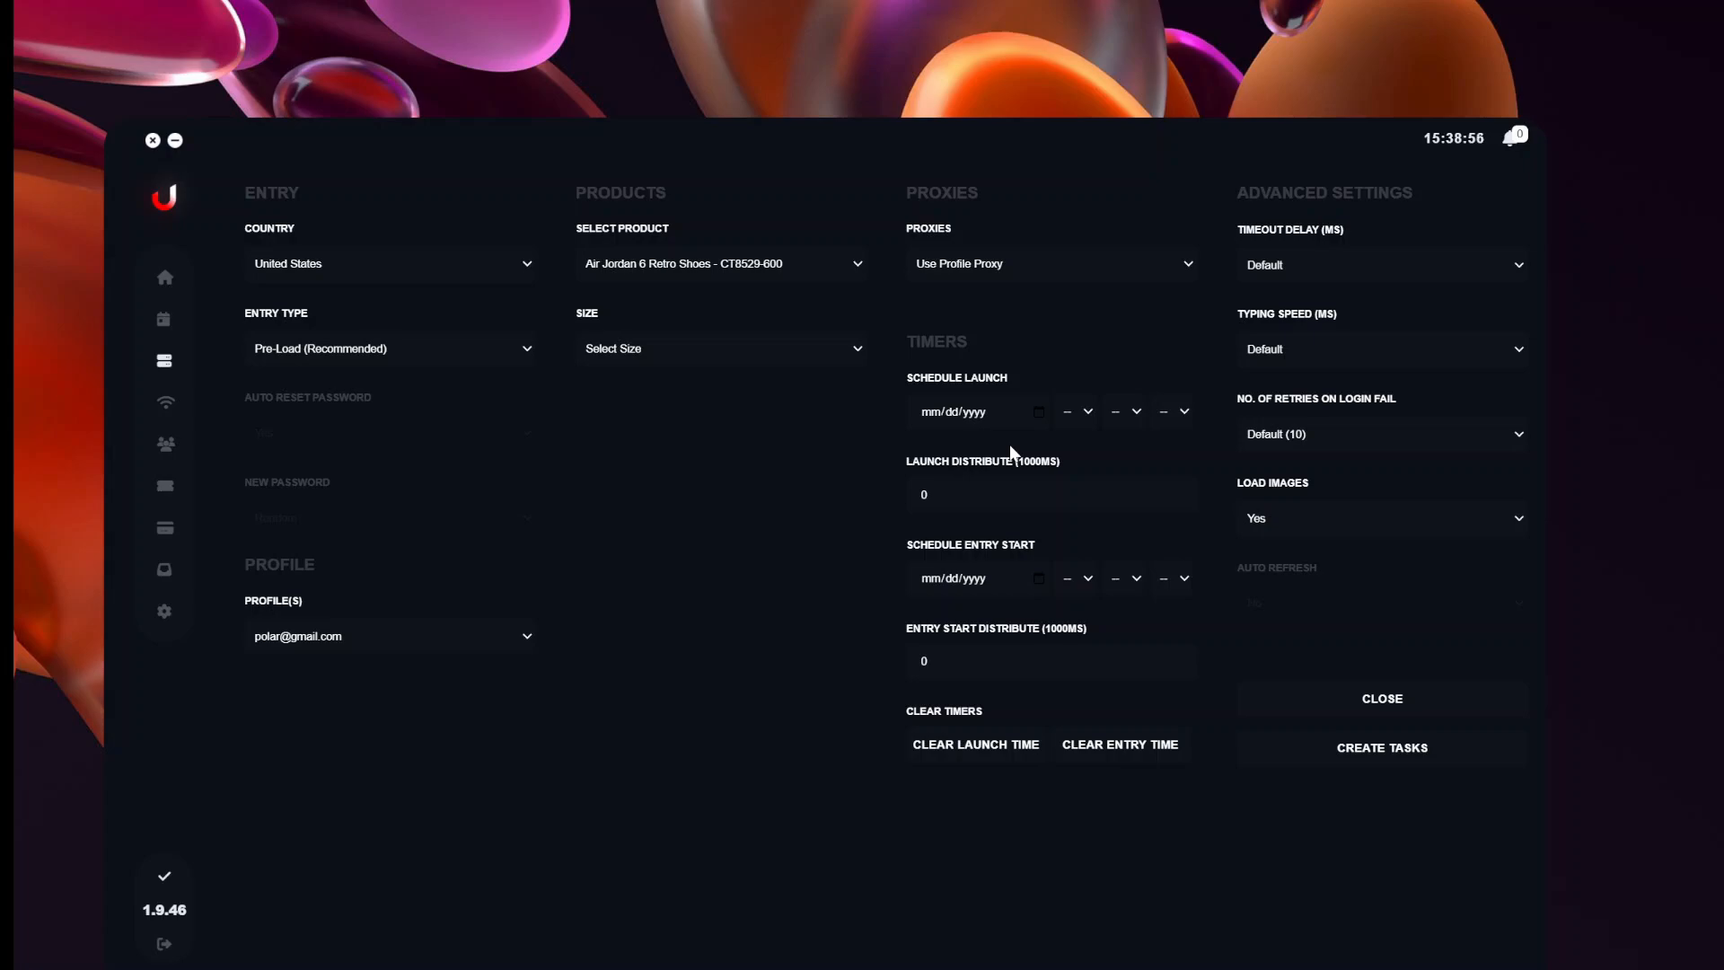
Set Schedule Launch to 05/24/2023 at 06:45:00.
left_click(1038, 411)
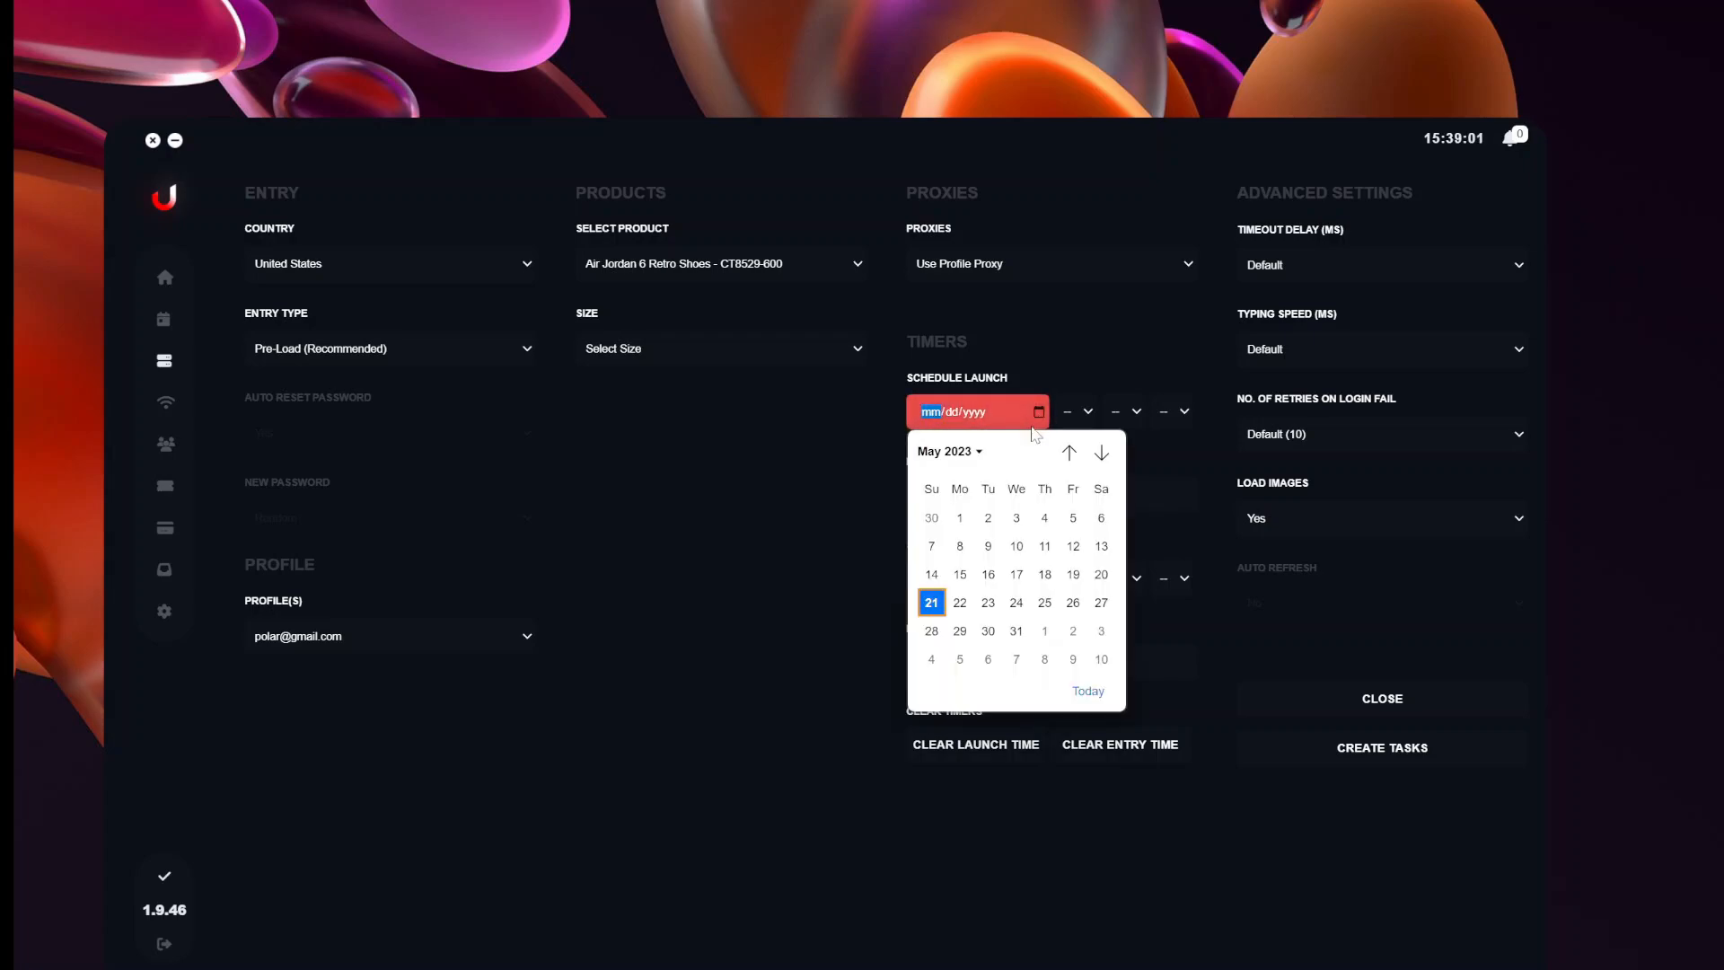
left_click(1015, 605)
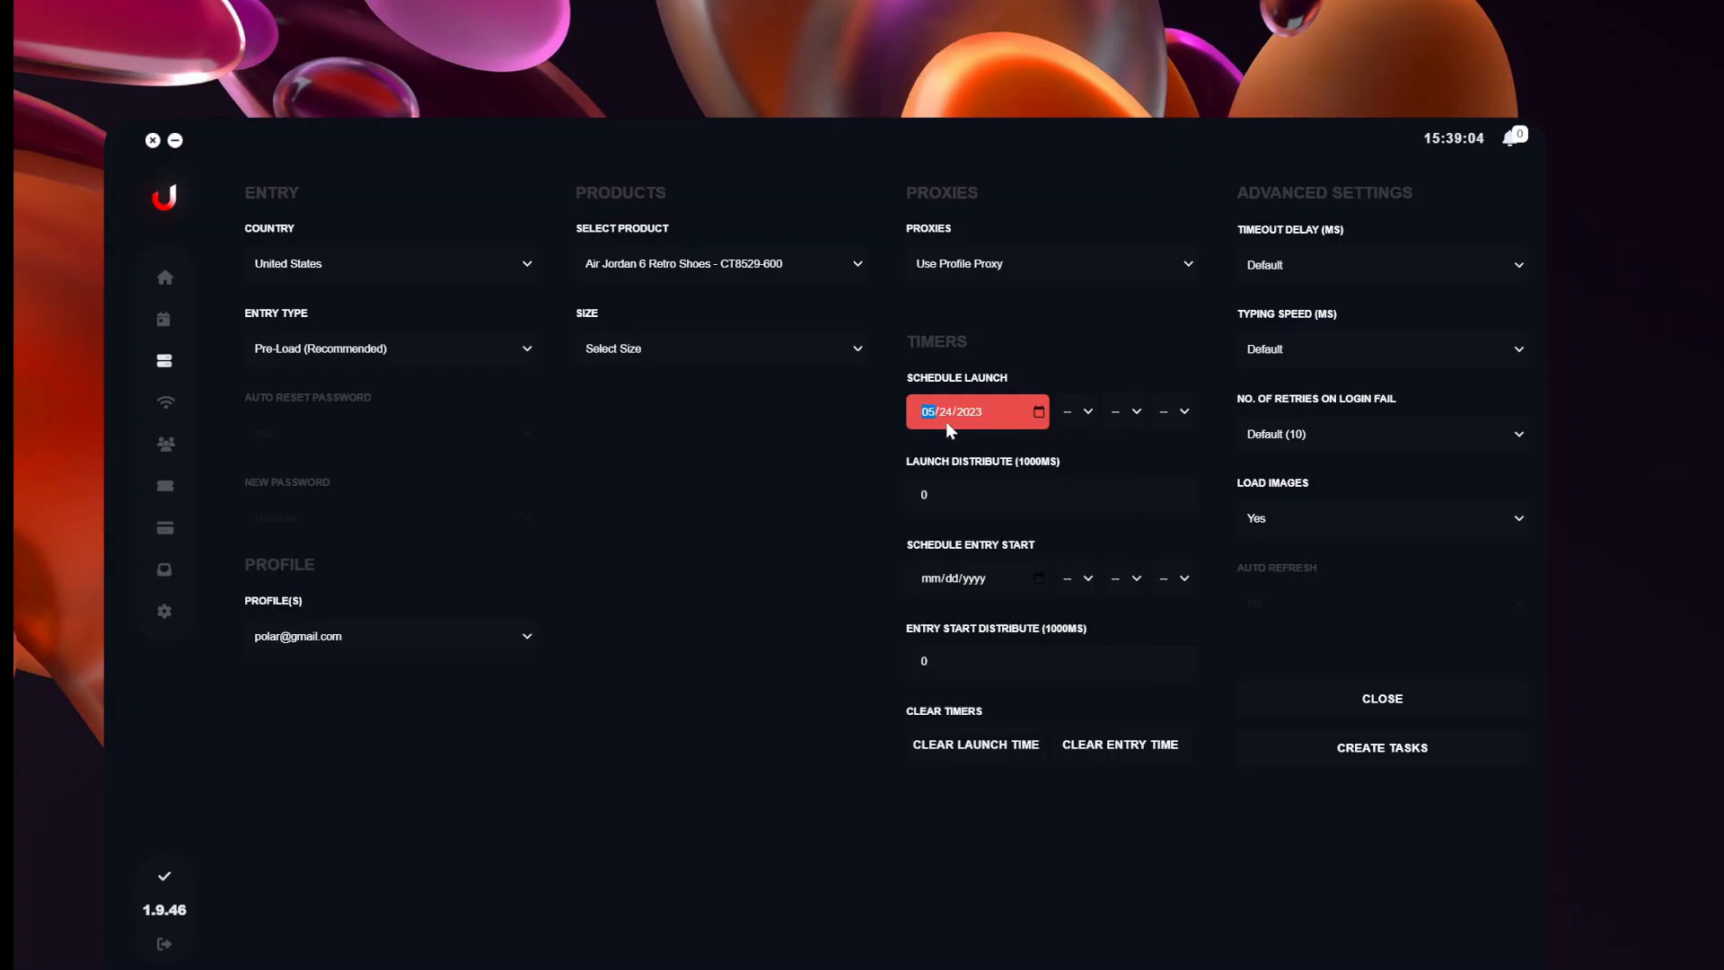
left_click(1092, 412)
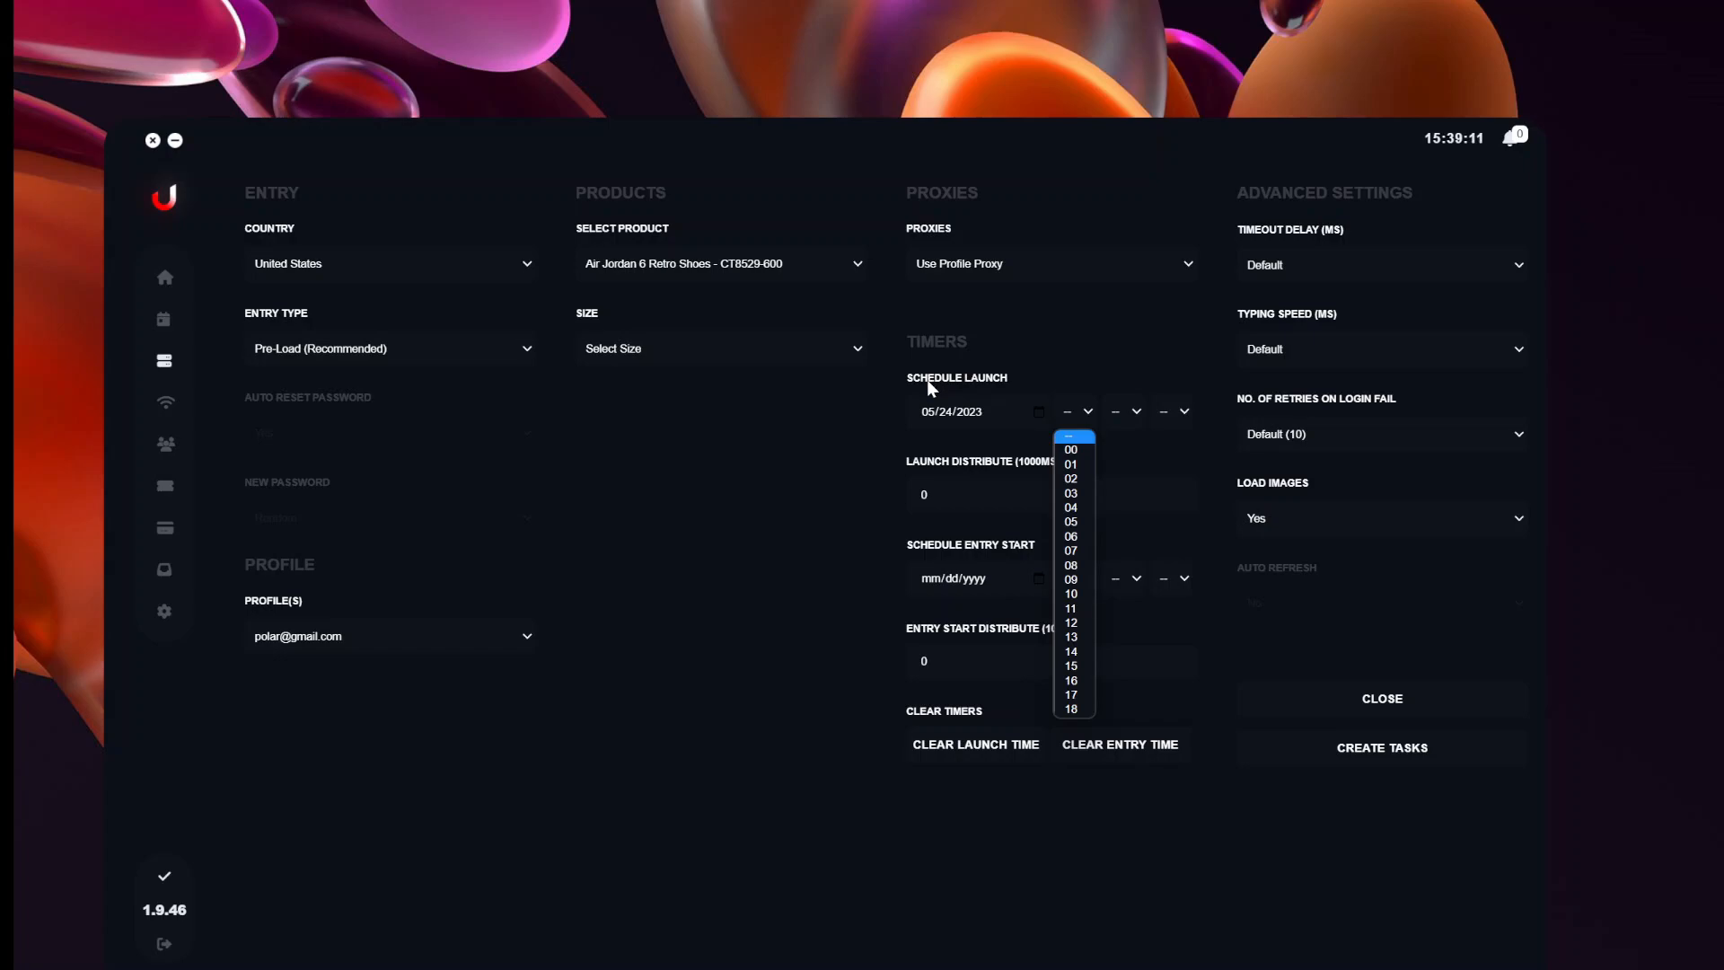
left_click(1082, 543)
left_click(1130, 422)
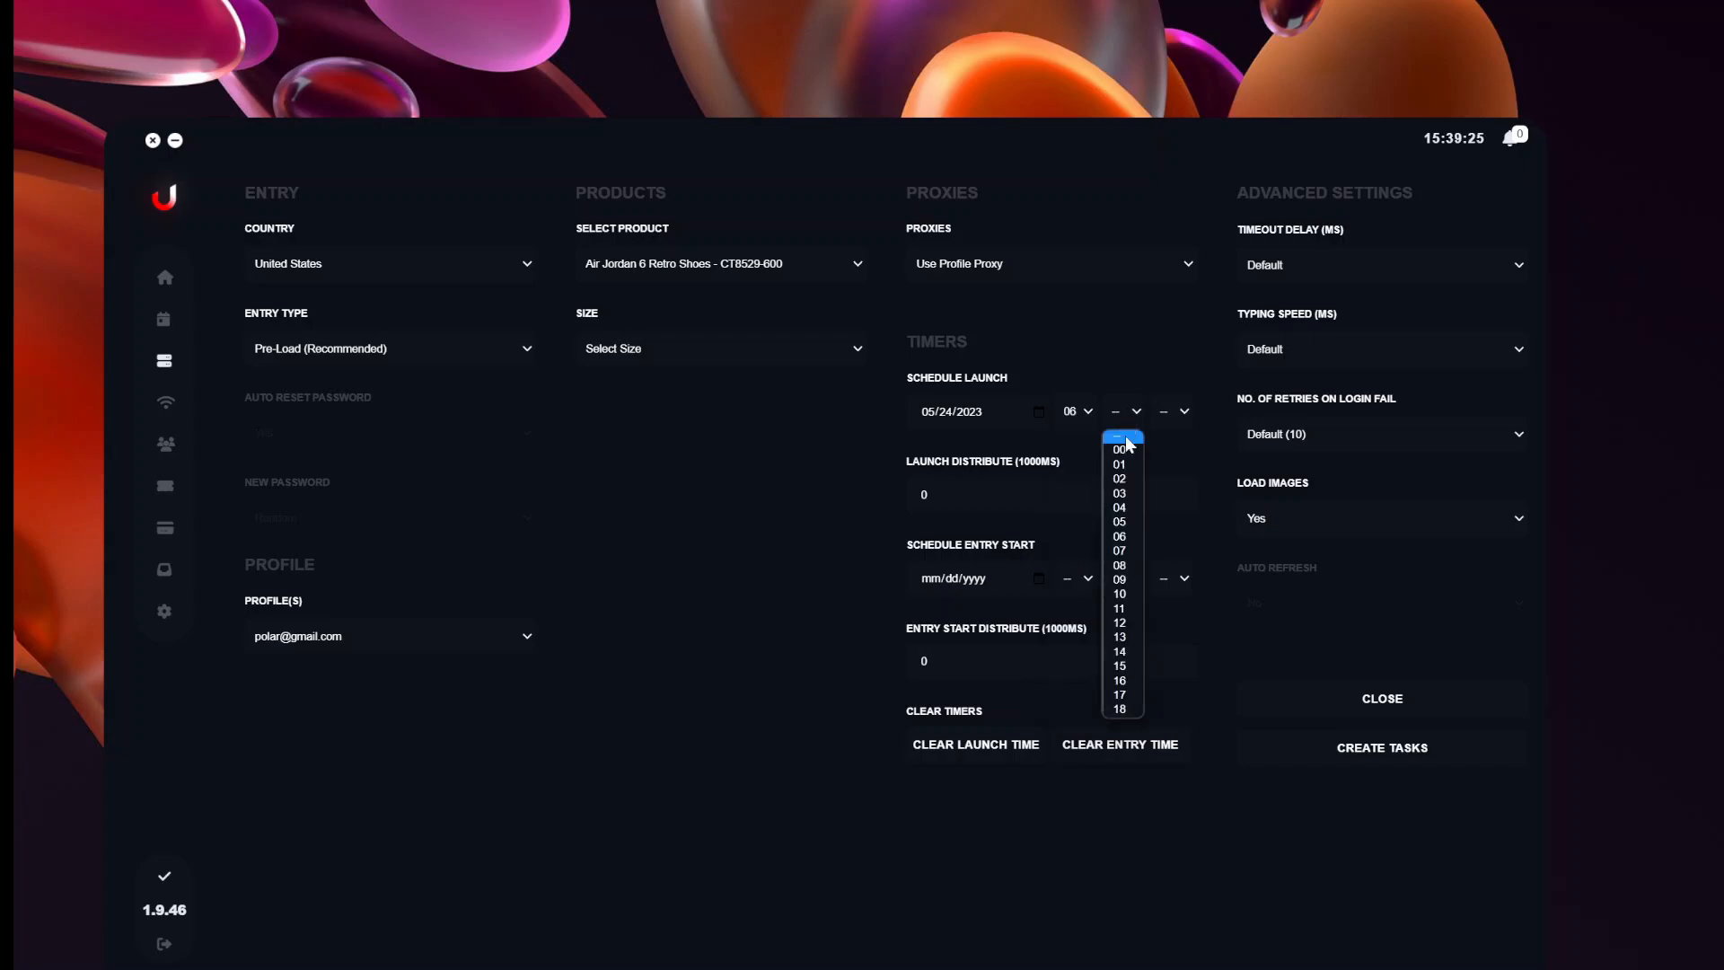
scroll(1124, 538, "down", 5)
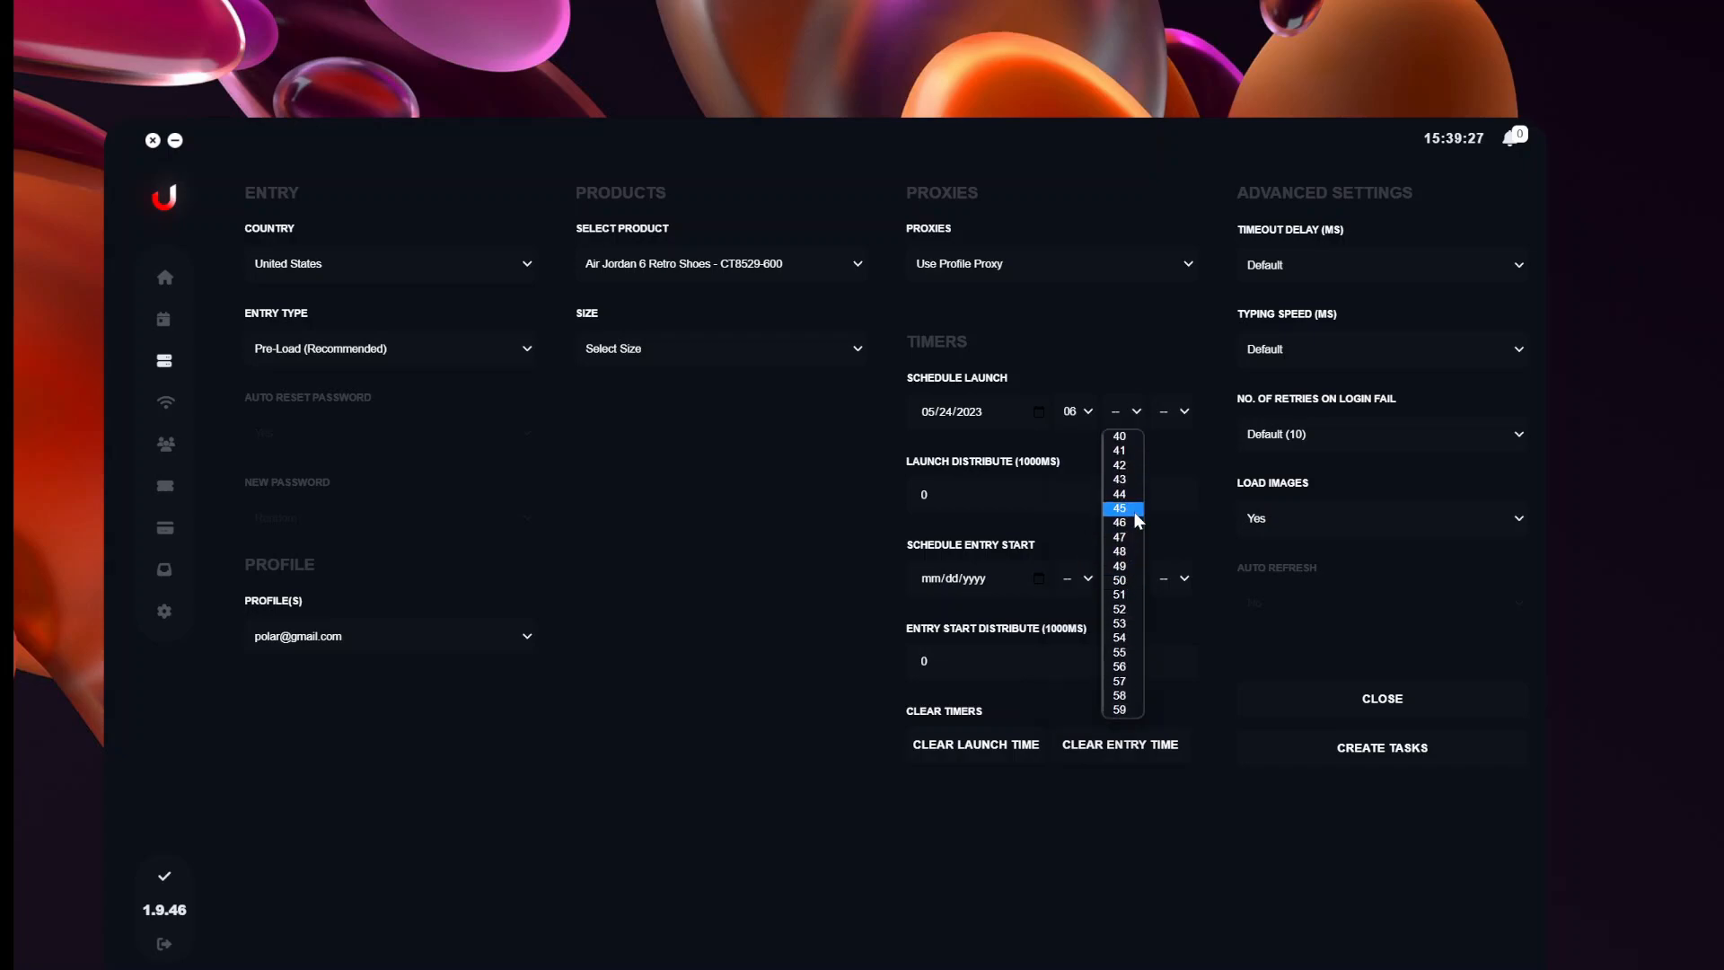
left_click(1134, 513)
left_click(1171, 412)
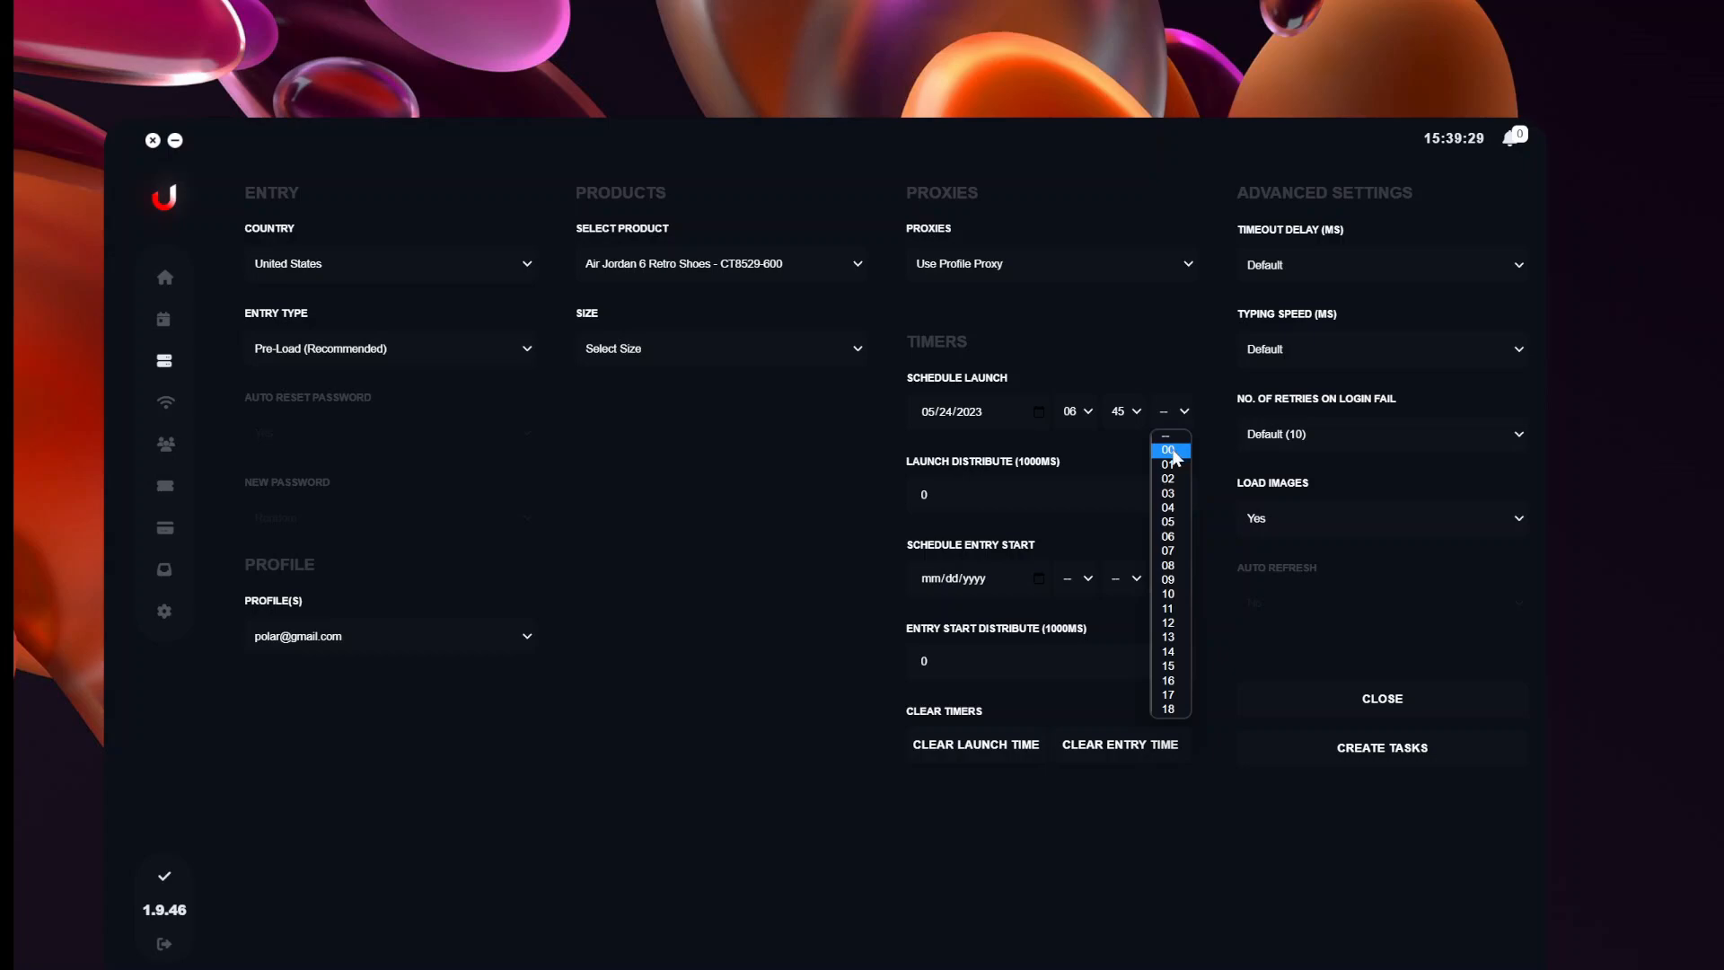
left_click(1169, 450)
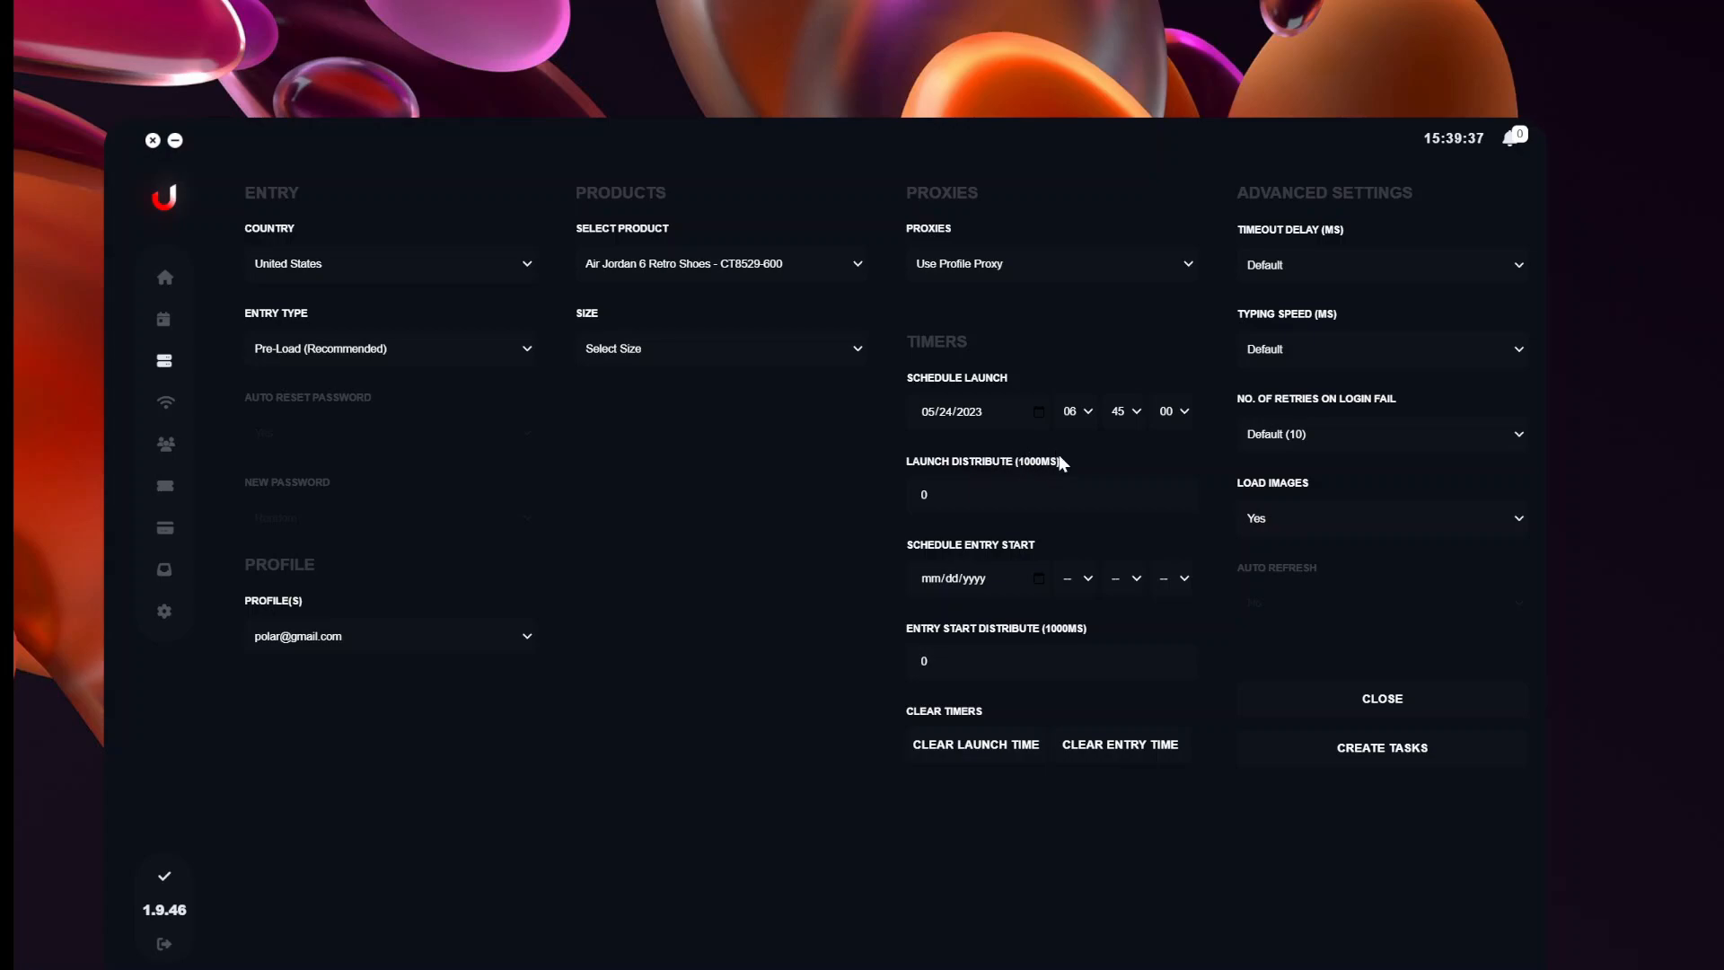
Edit the Launch Distribute field so it reads 1000 ms.
left_click(918, 495)
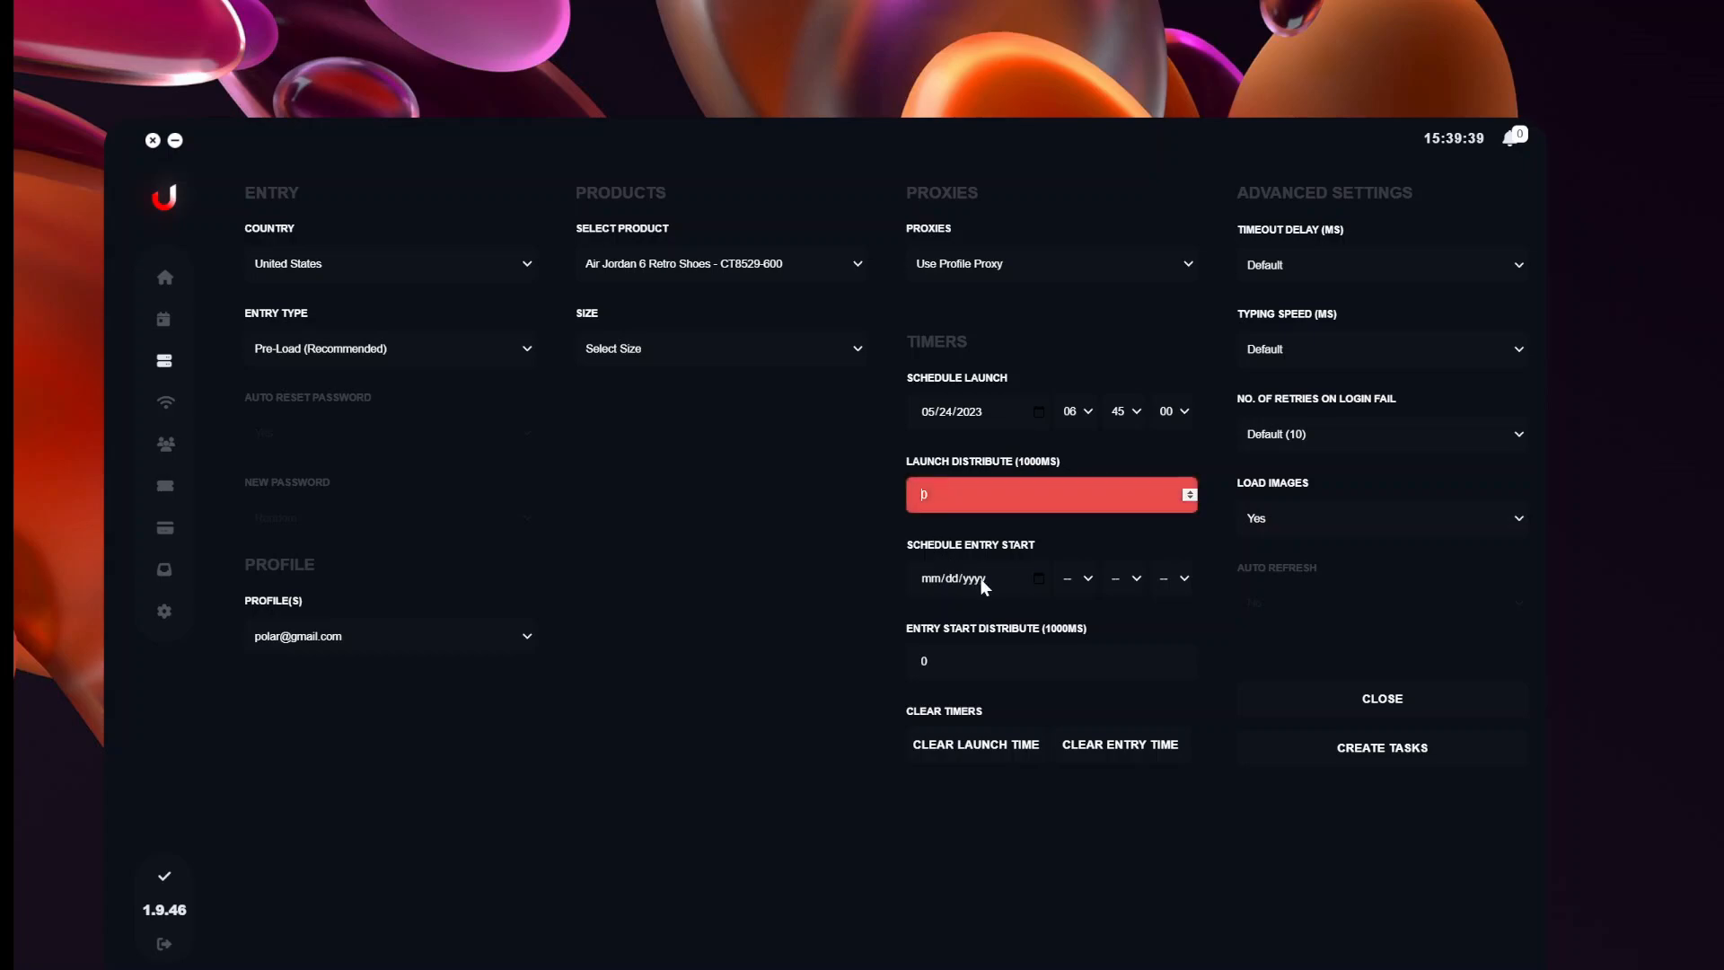
type("1")
key("BackSpace")
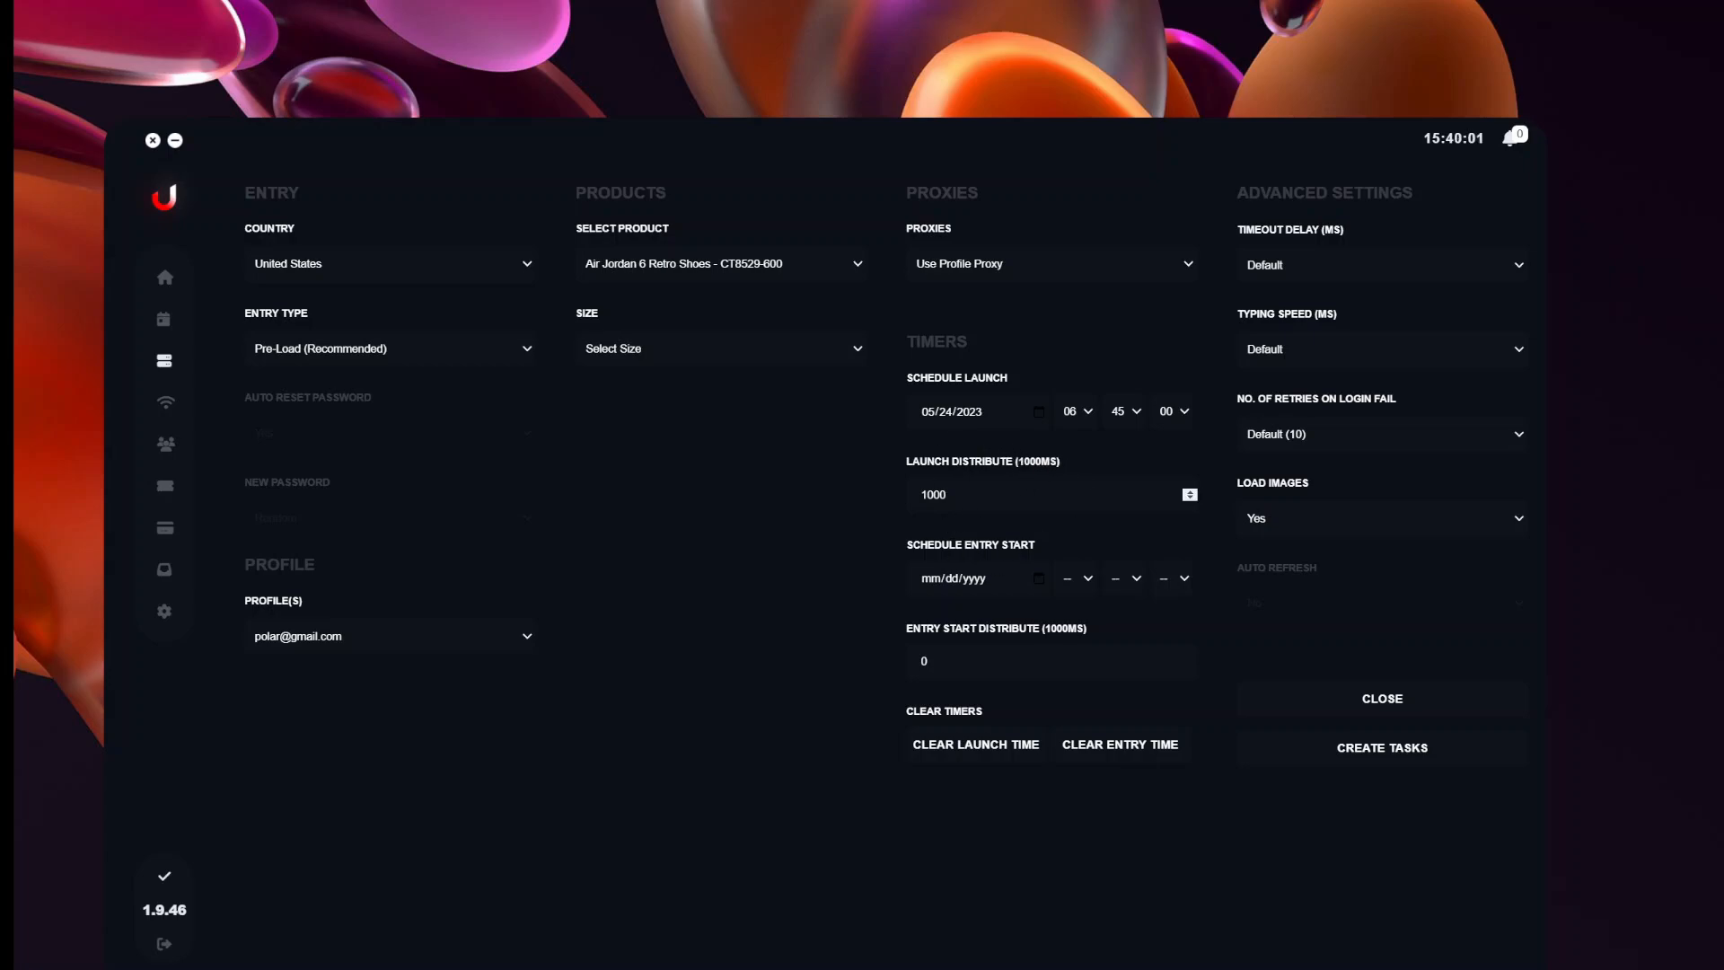
left_click(928, 495)
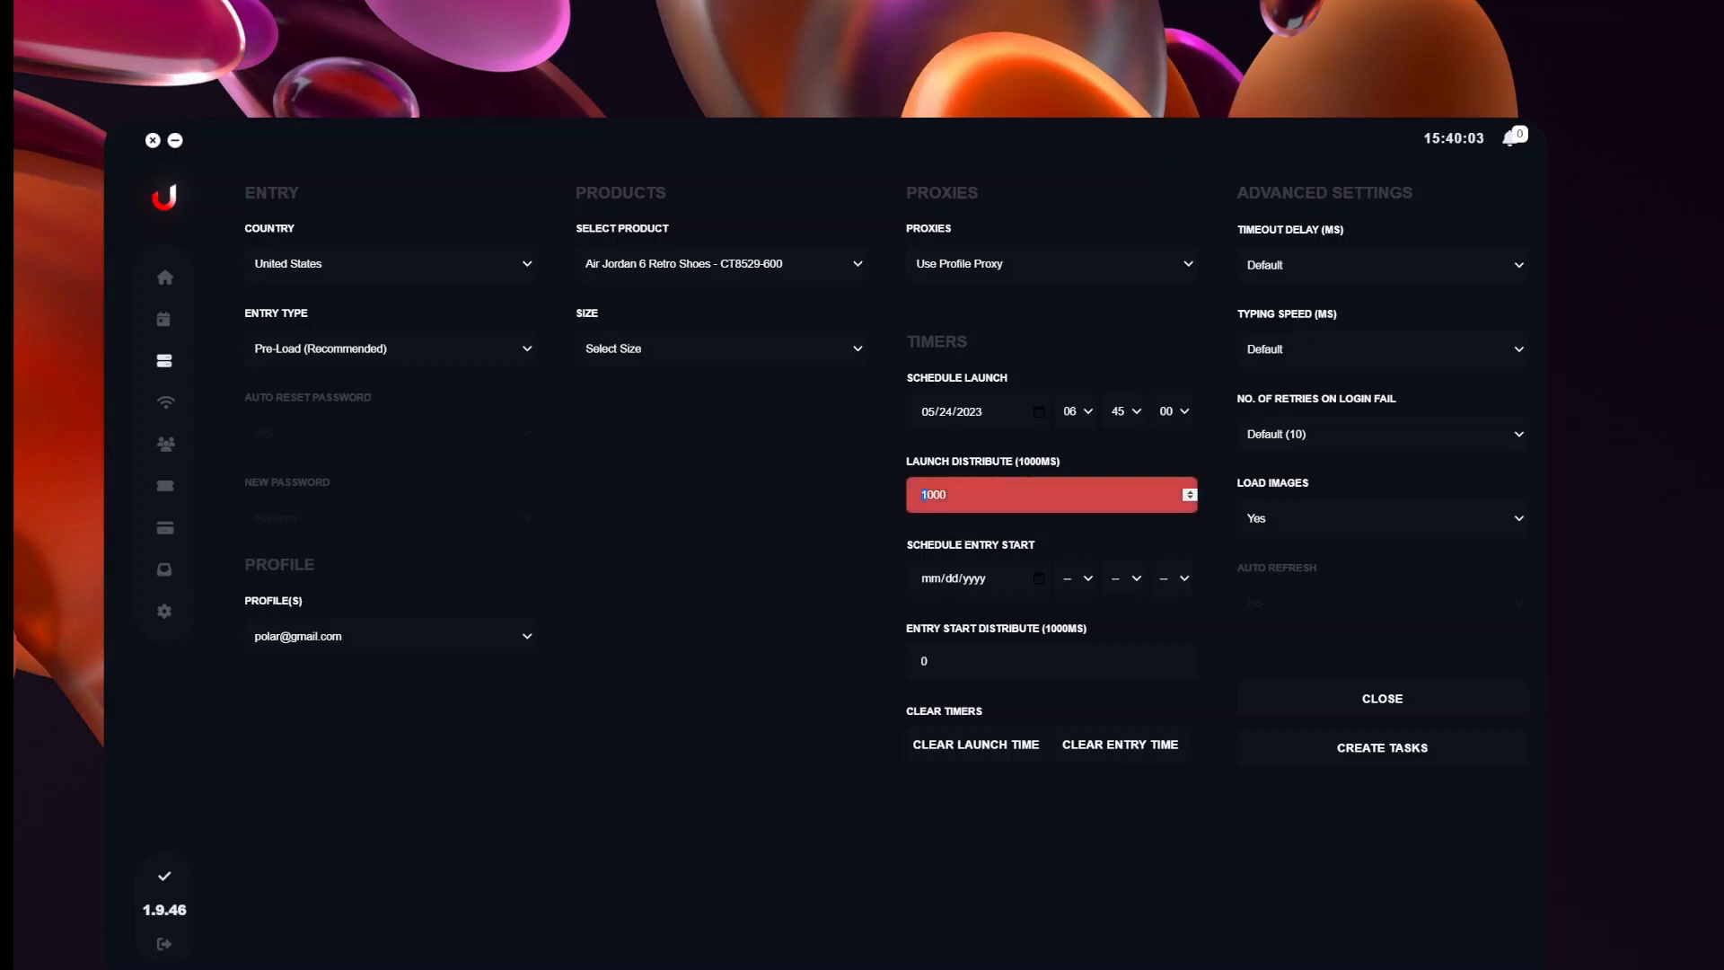
key("BackSpace")
type("2")
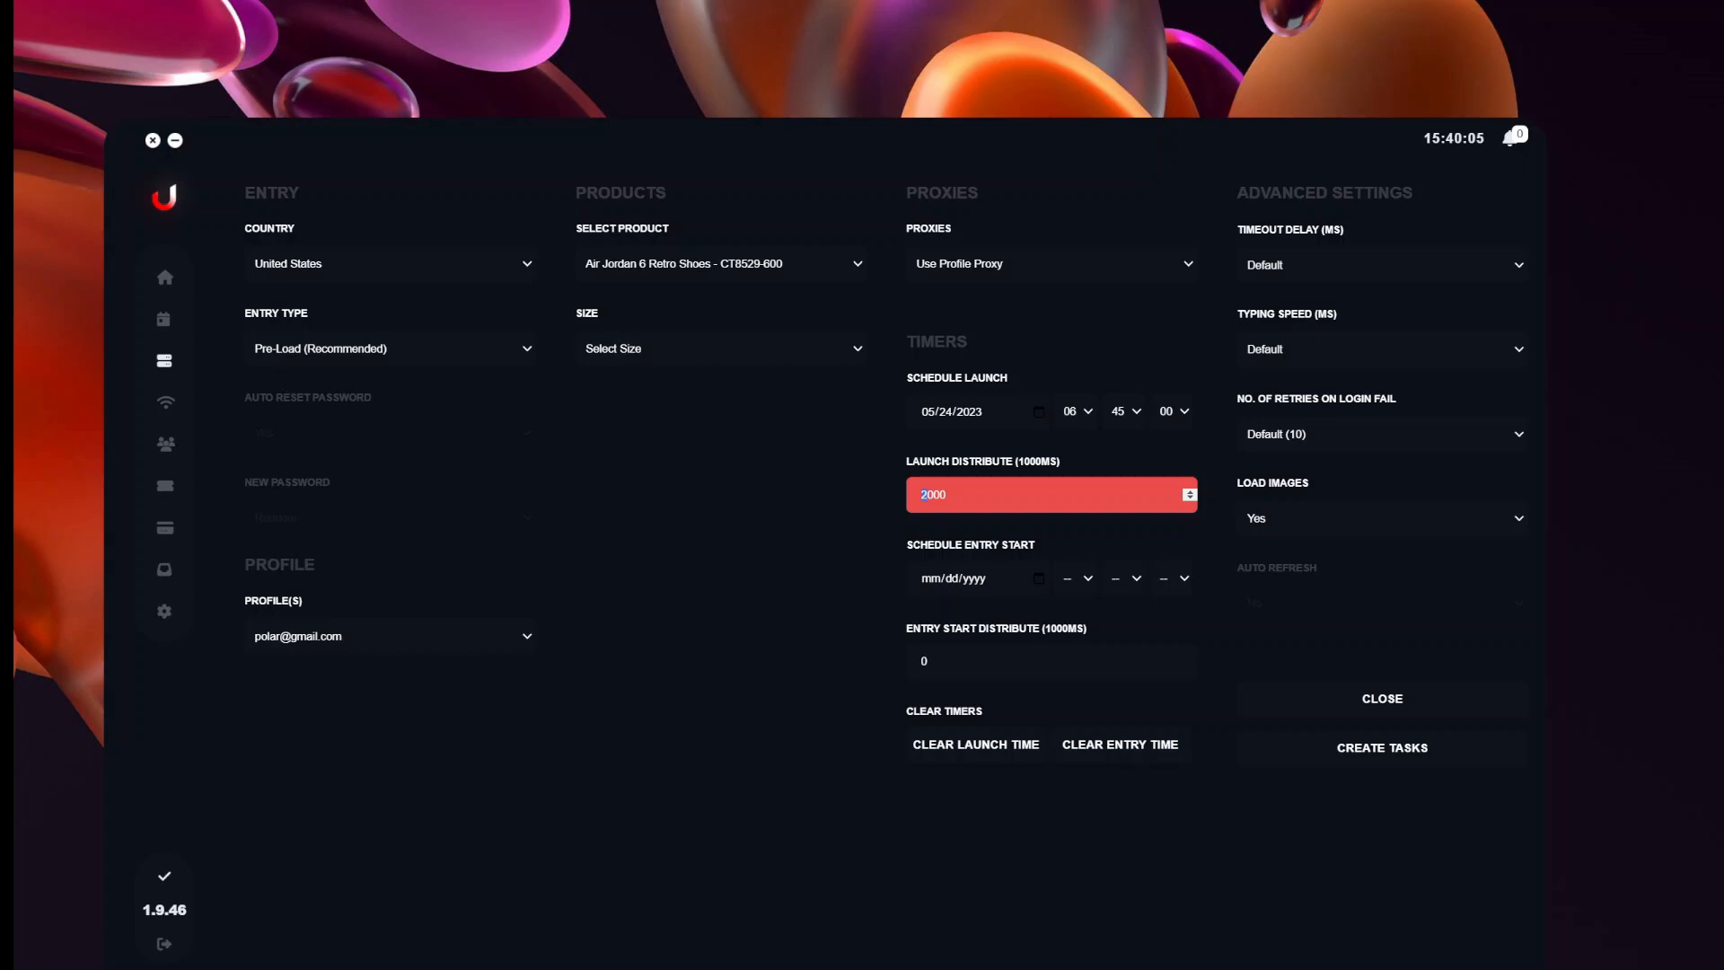
left_click(954, 521)
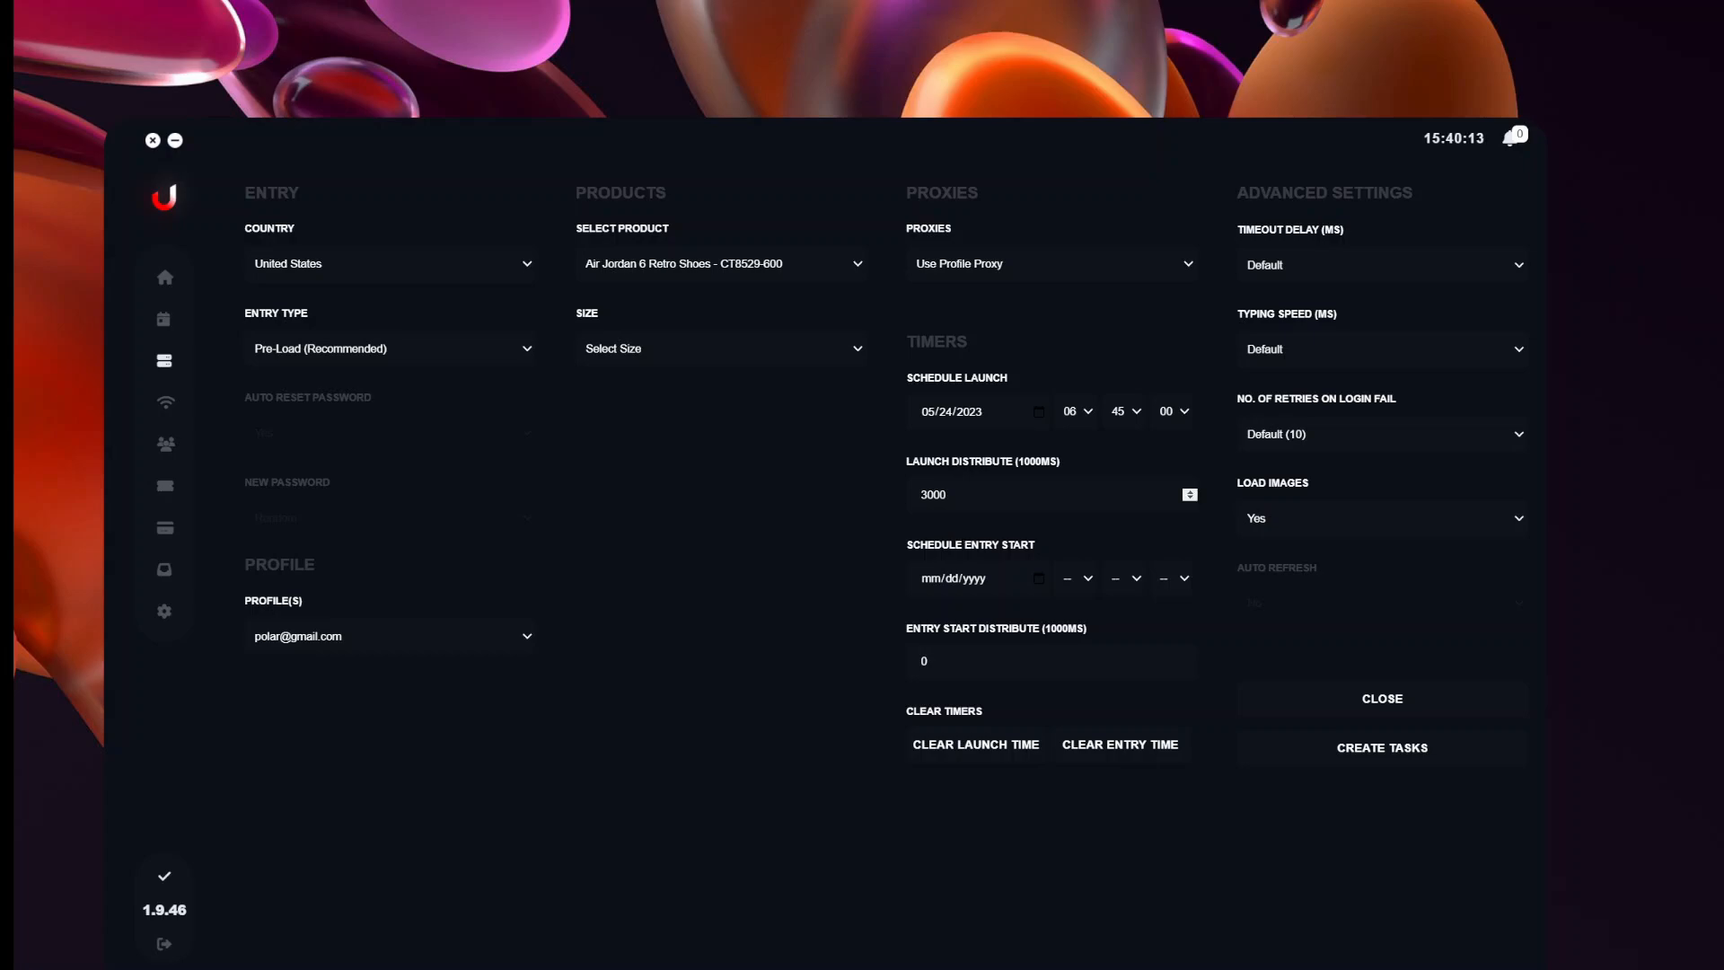
left_click(924, 495)
type("1")
left_click(996, 545)
Set the scheduled entry start date to 05/24/2023.
left_click(1037, 588)
left_click(1039, 579)
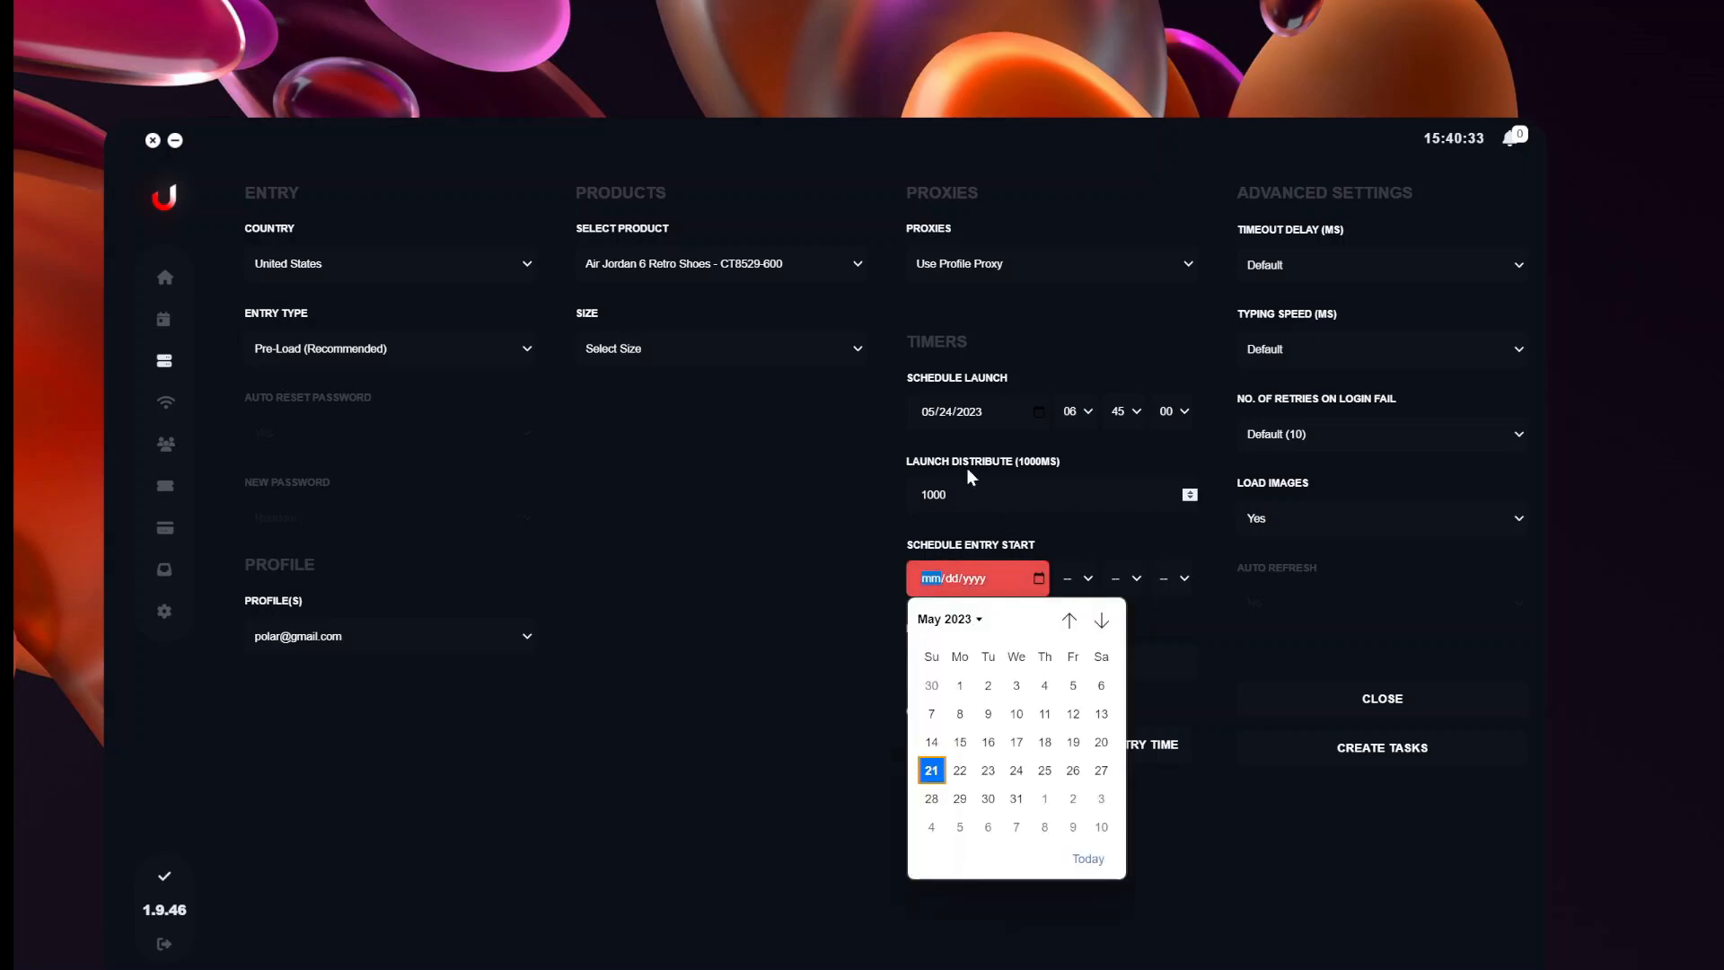
left_click(1022, 770)
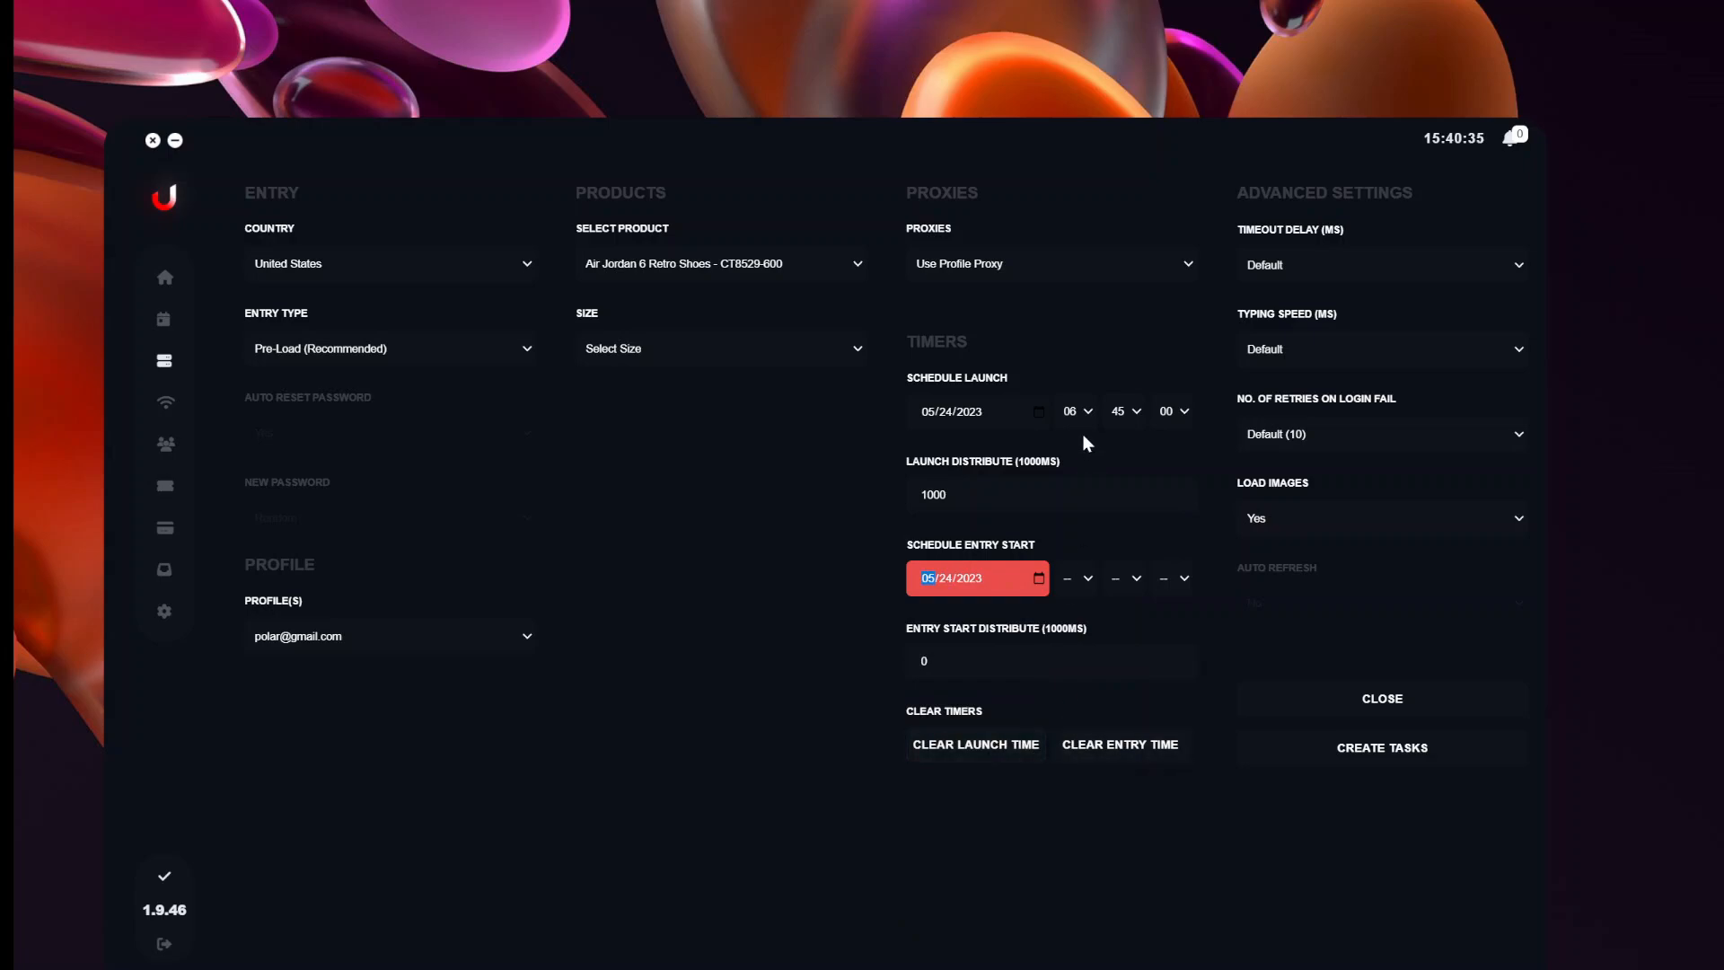
left_click(1120, 616)
Set the entry start time to 07:00:06, correcting the seconds from 19 to 06.
left_click(1078, 579)
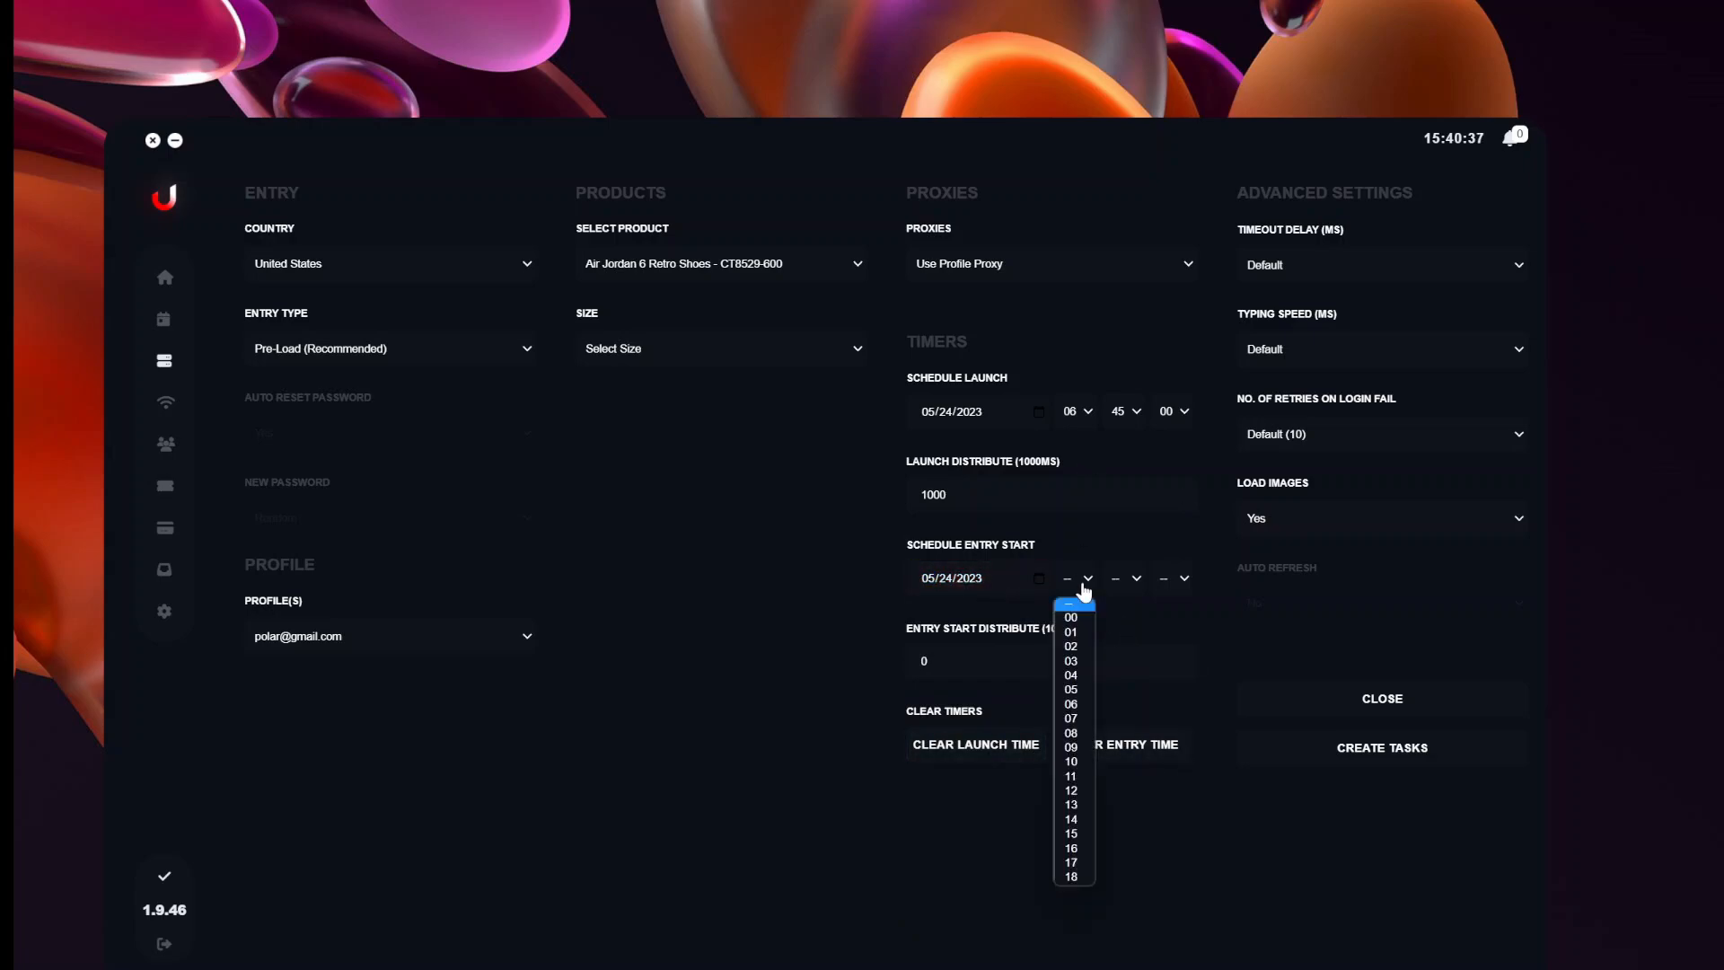
left_click(1080, 719)
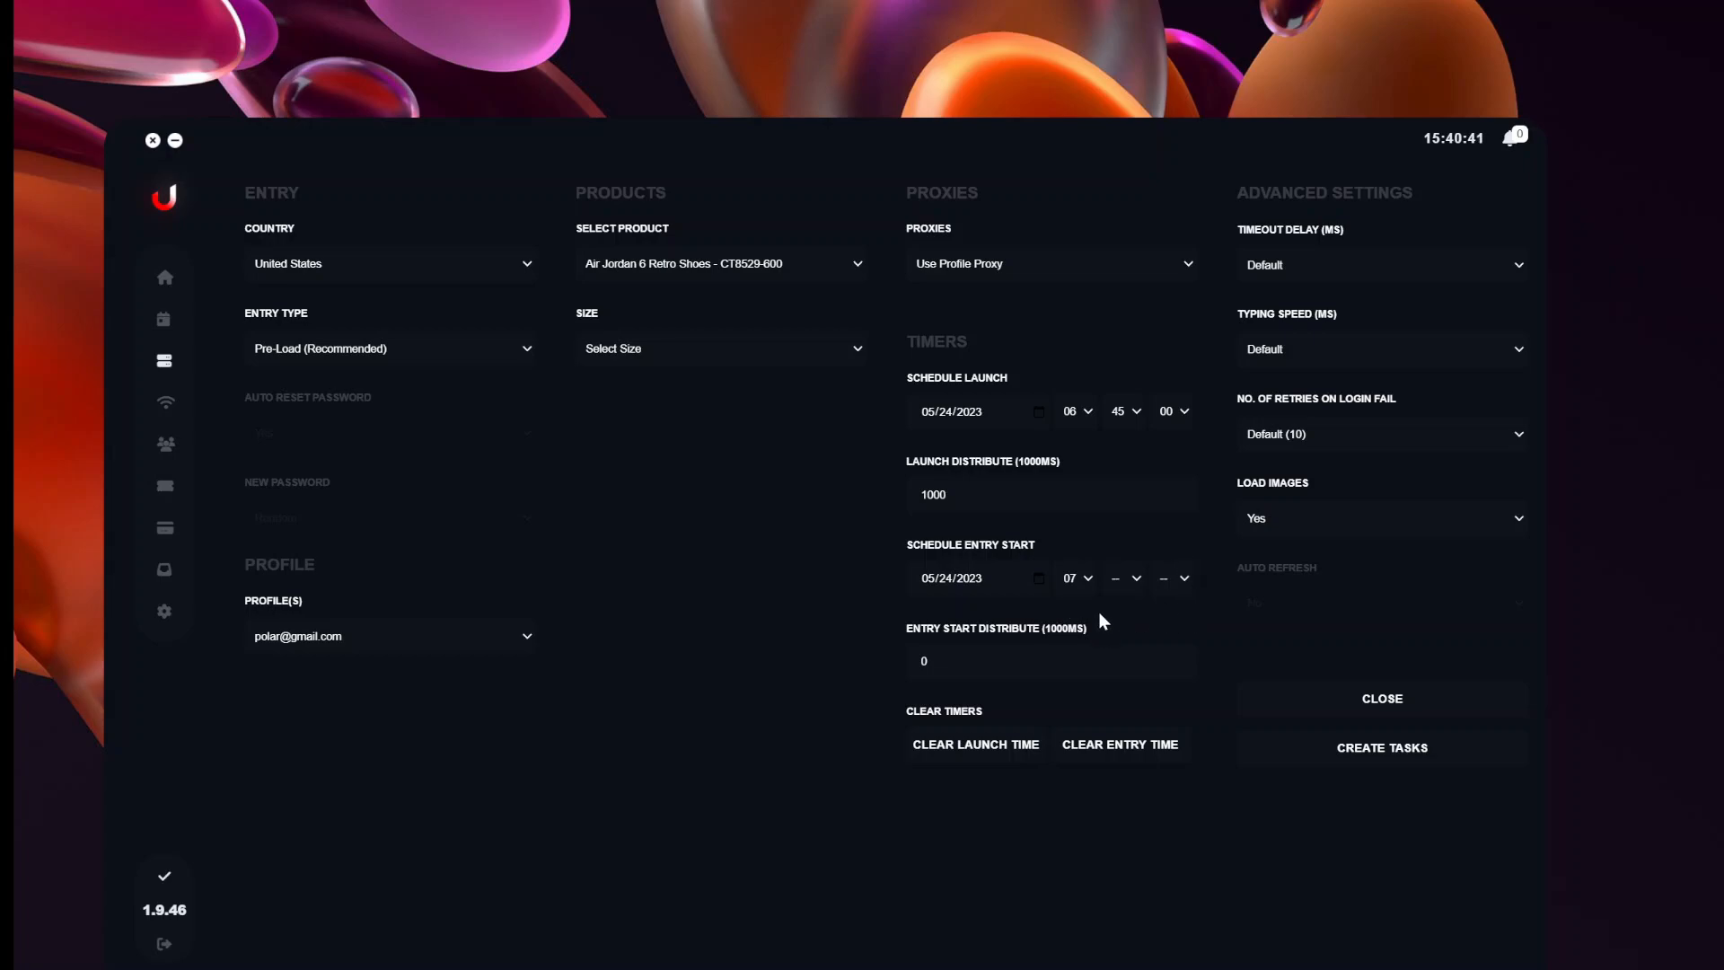
left_click(1133, 581)
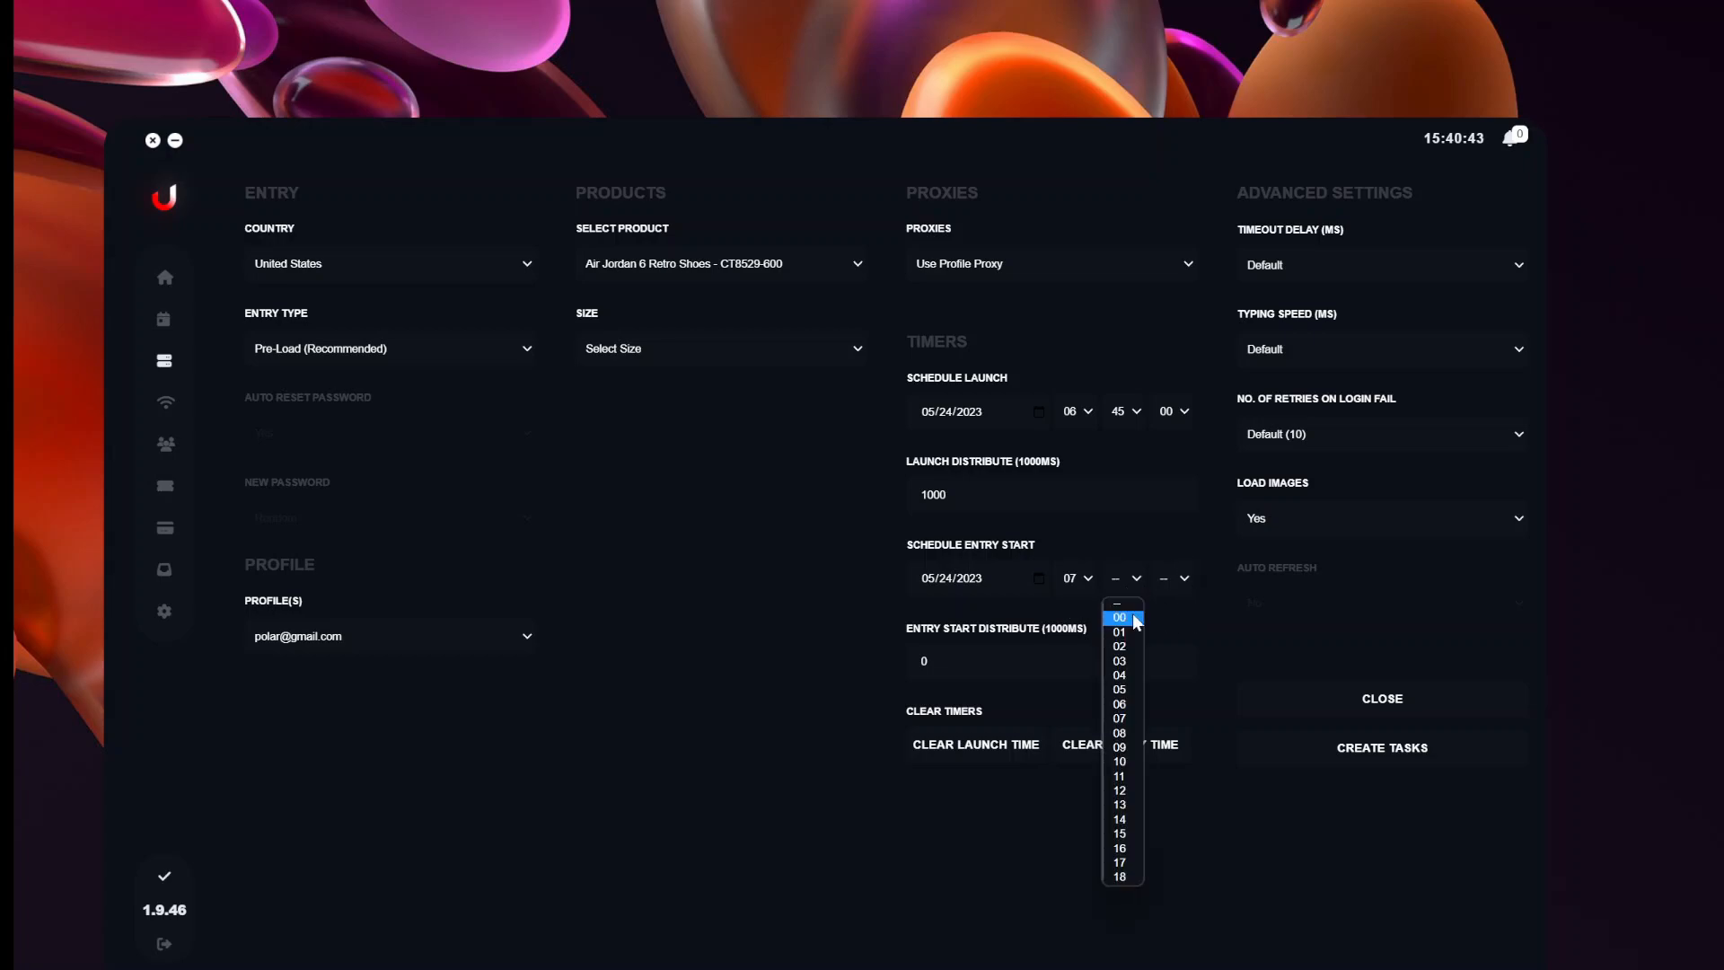
left_click(1136, 620)
left_click(1182, 579)
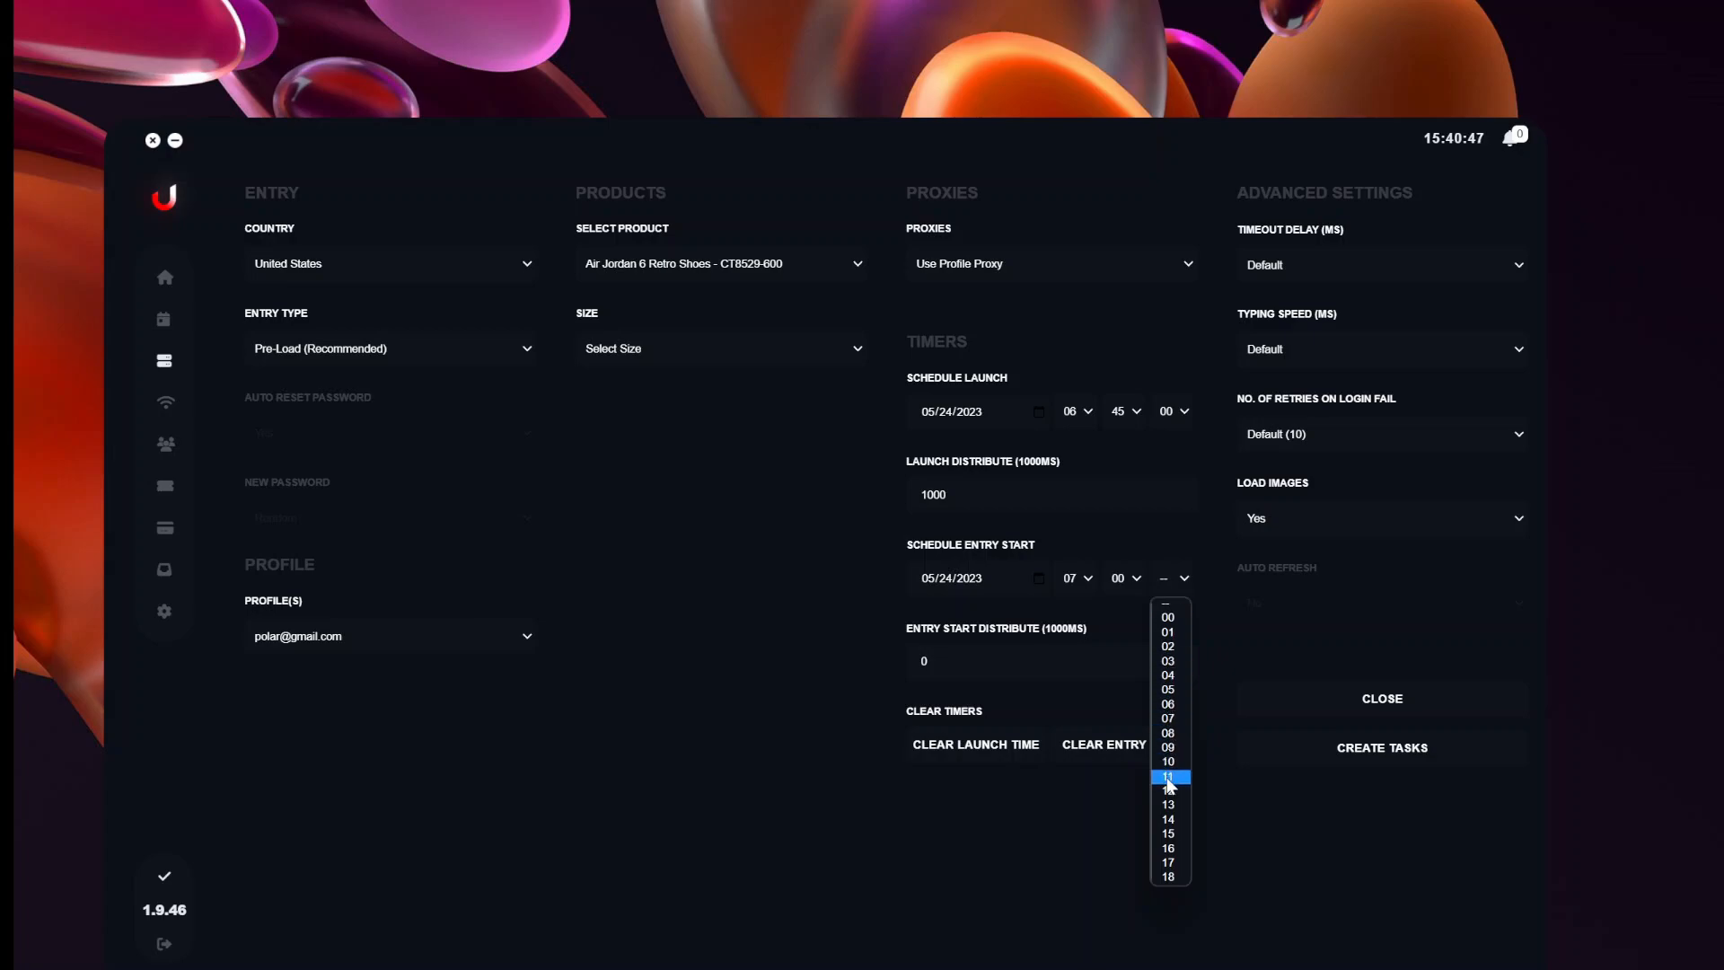
scroll(1167, 787, "down", 2)
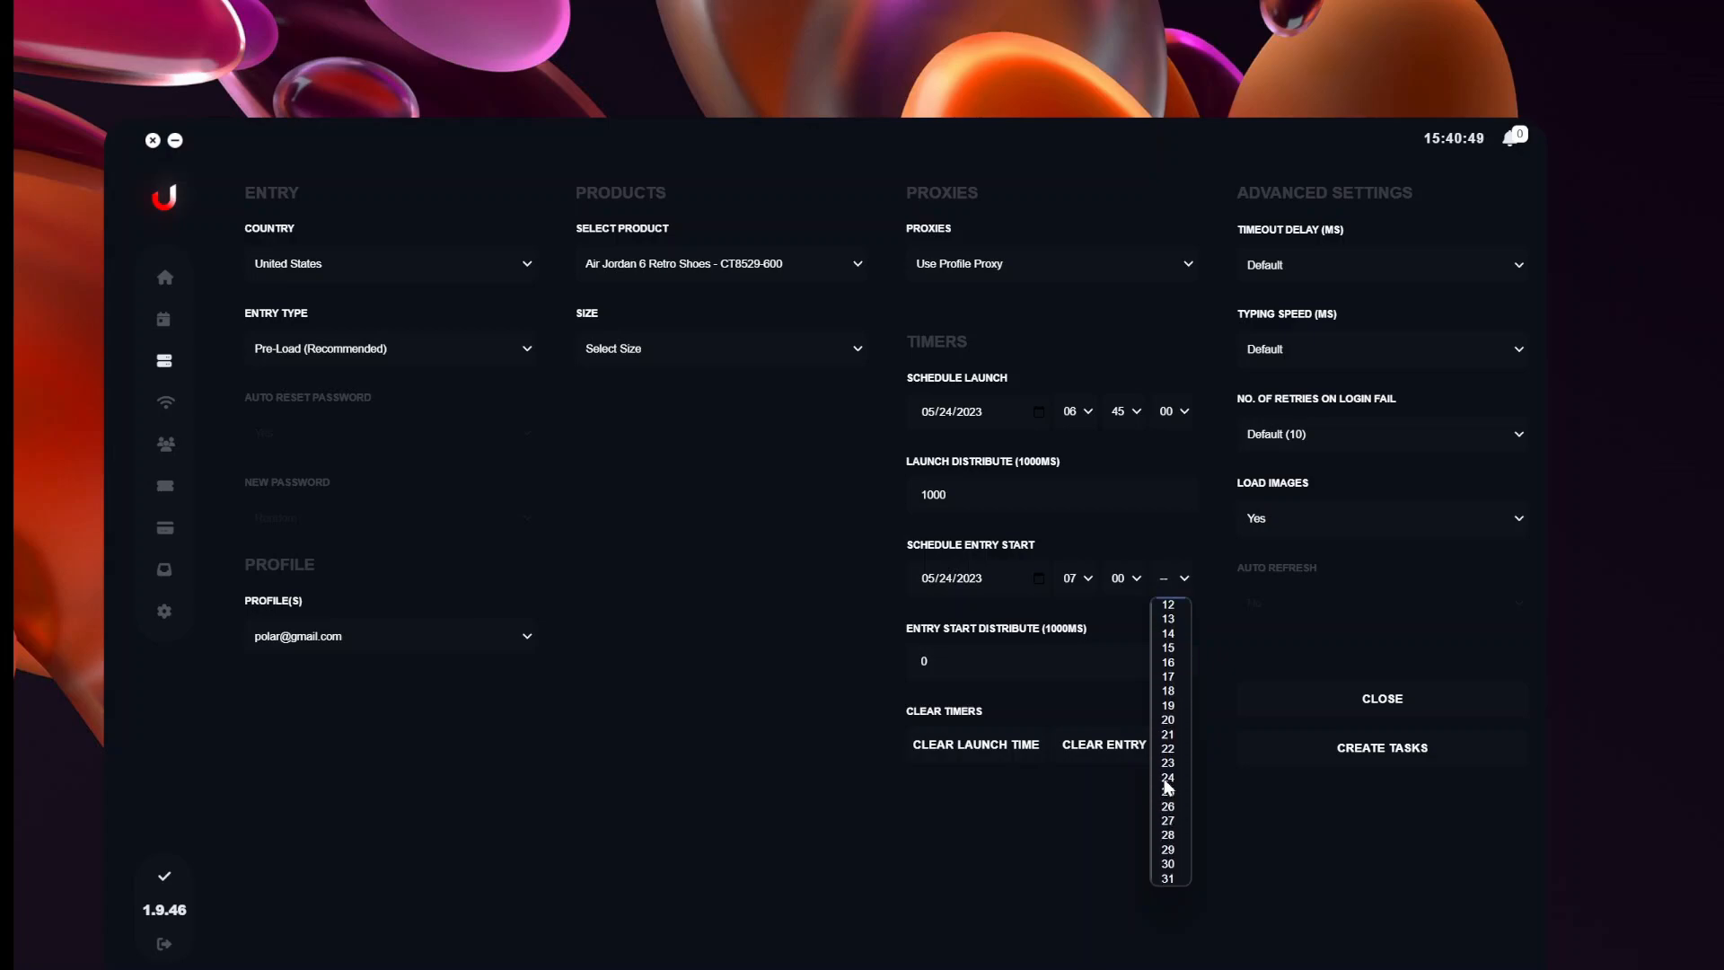
left_click(1167, 693)
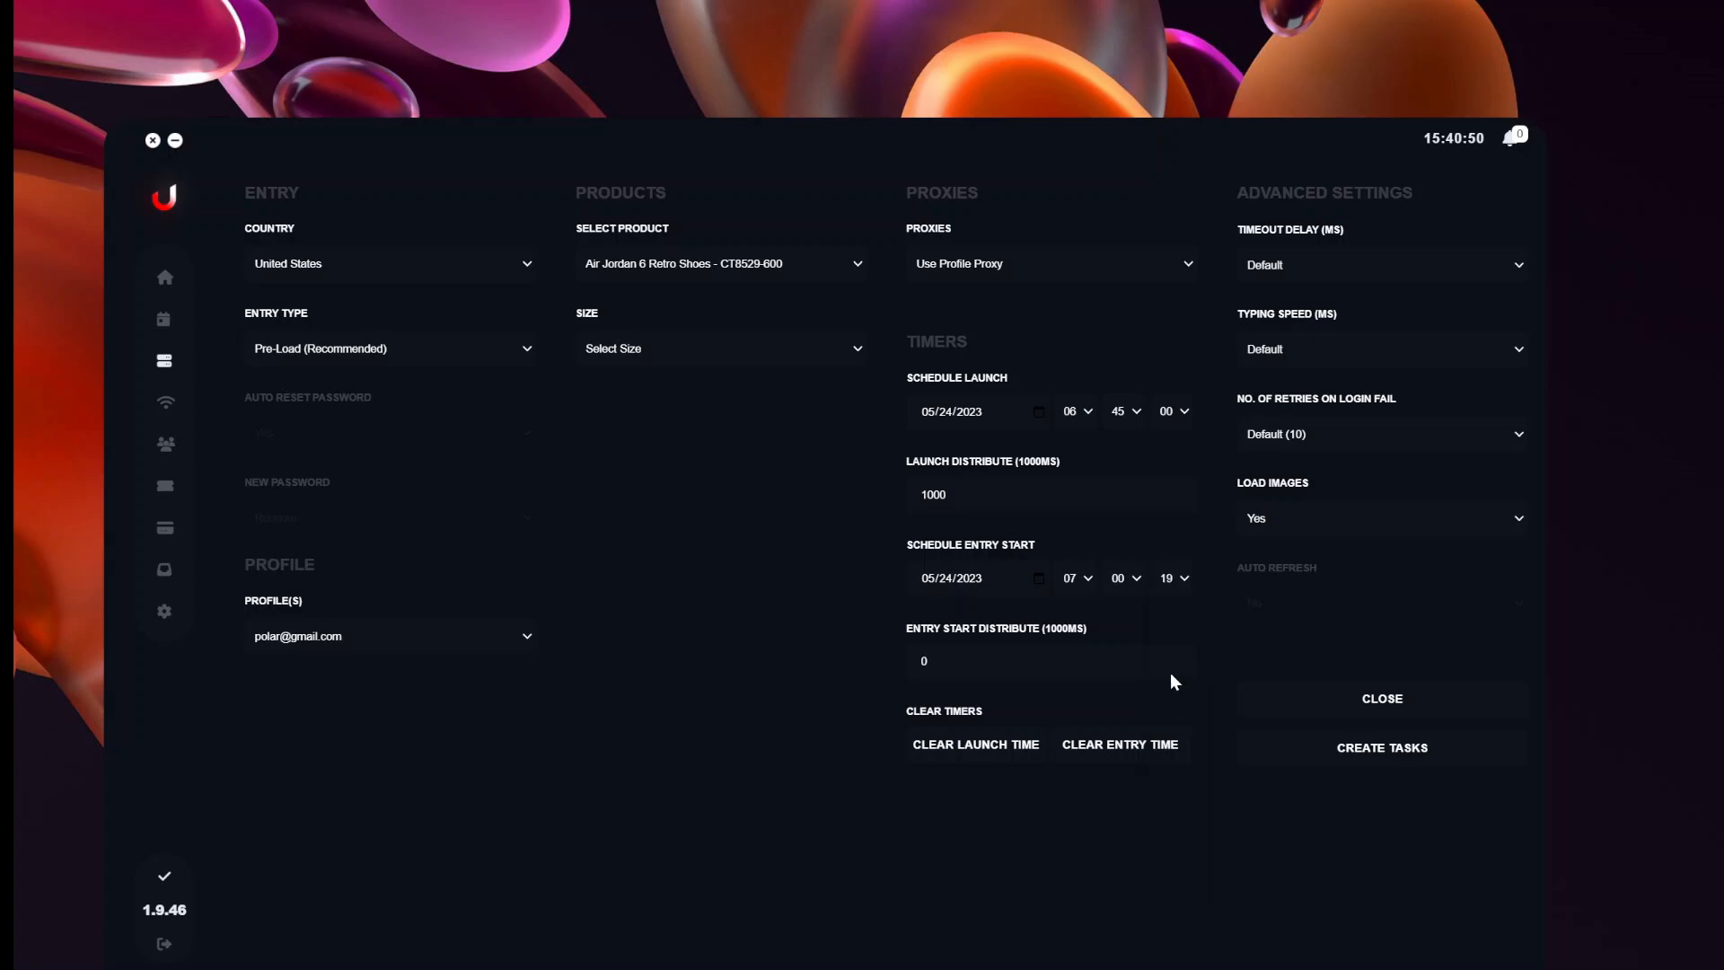
left_click(1183, 581)
scroll(1186, 655, "up", 1)
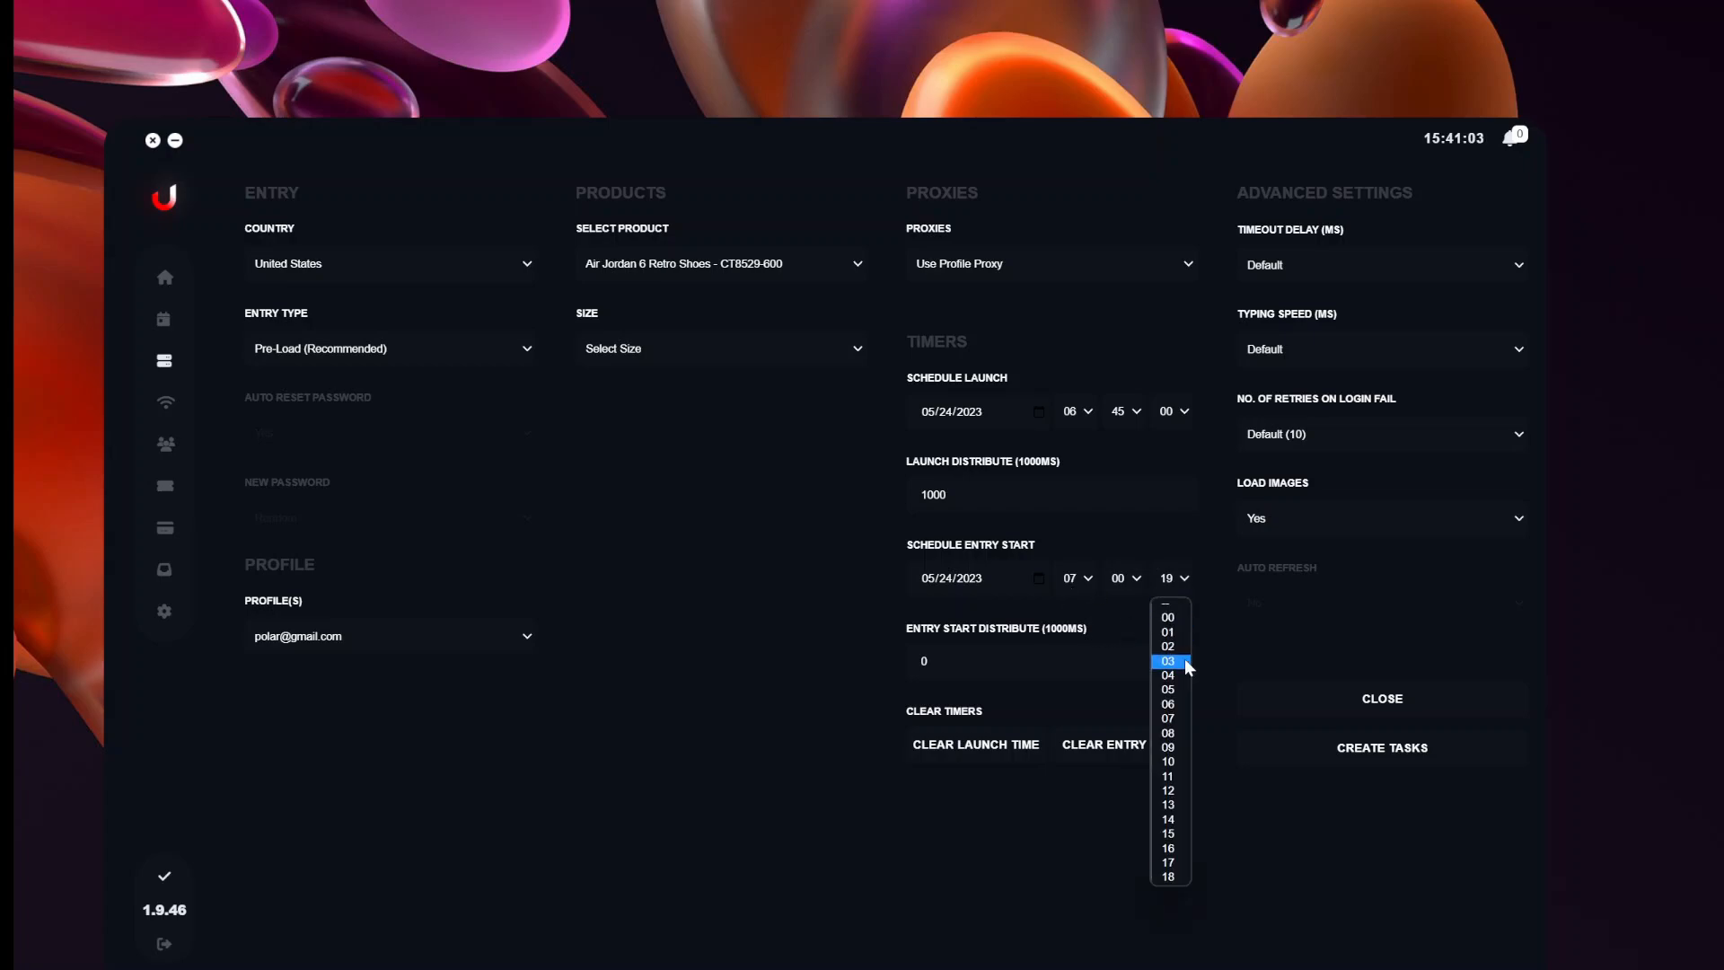
left_click(1171, 705)
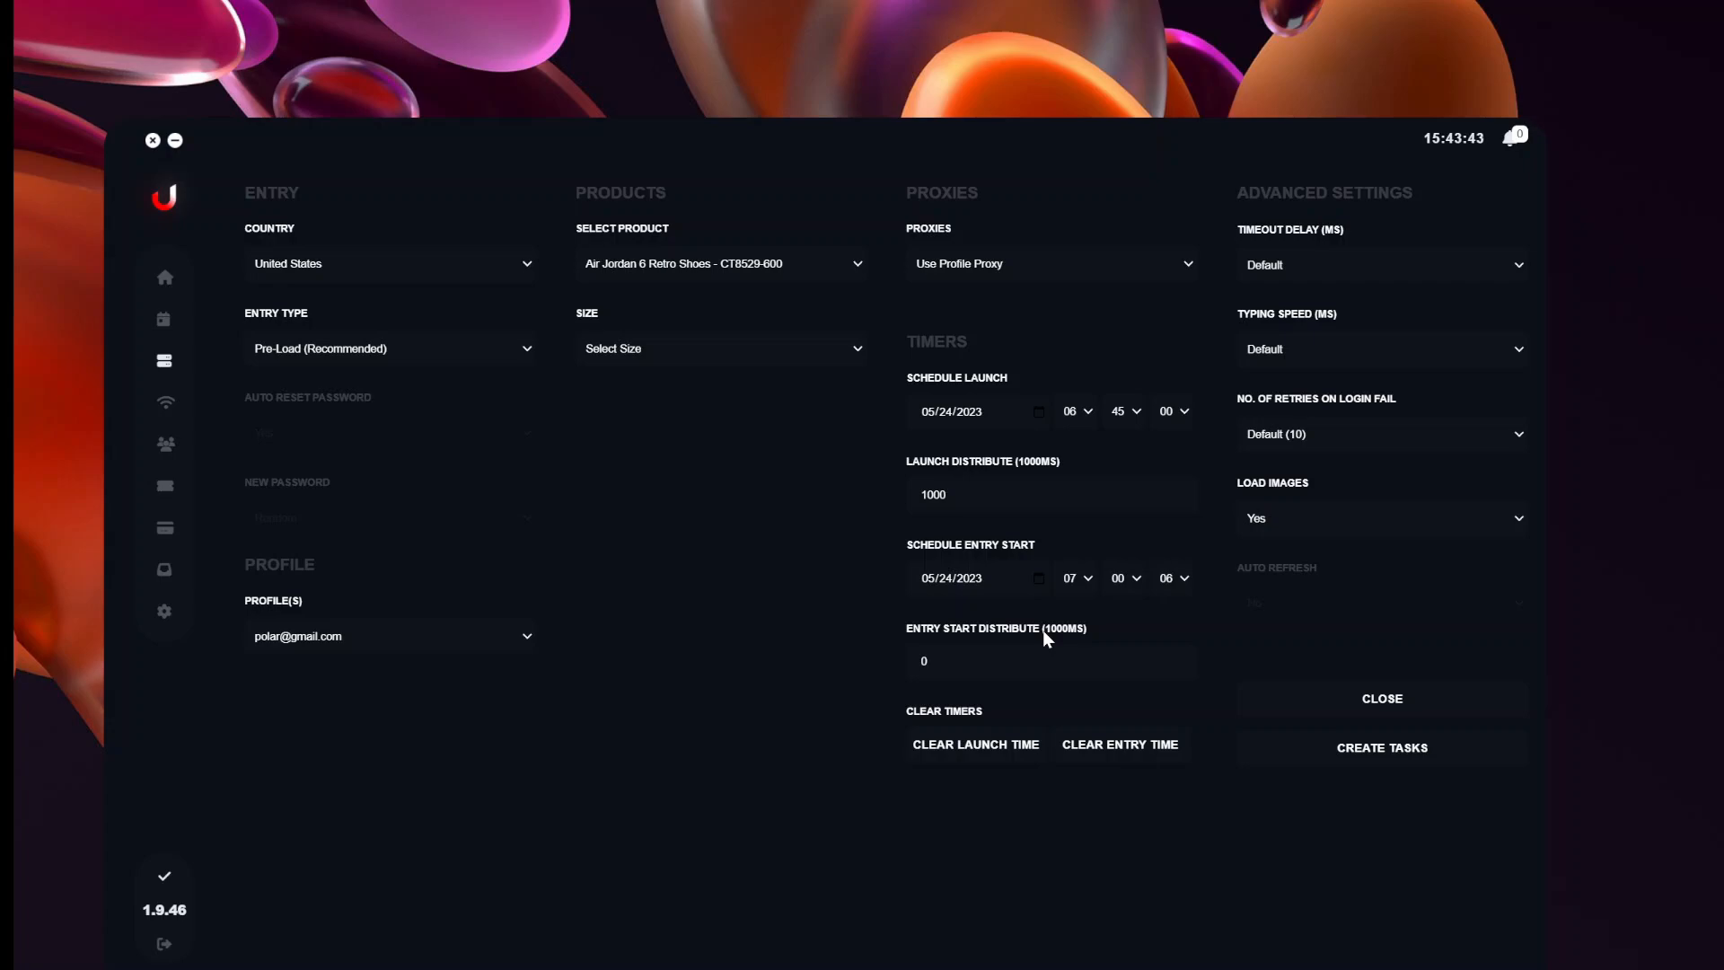
Change the entry start distribute value to 1000 ms.
left_click(922, 661)
type("1000")
left_click(821, 667)
Create the Air Jordan 6 Retro CT8529-600 task and verify its scheduled launch and entry times.
left_click(1355, 745)
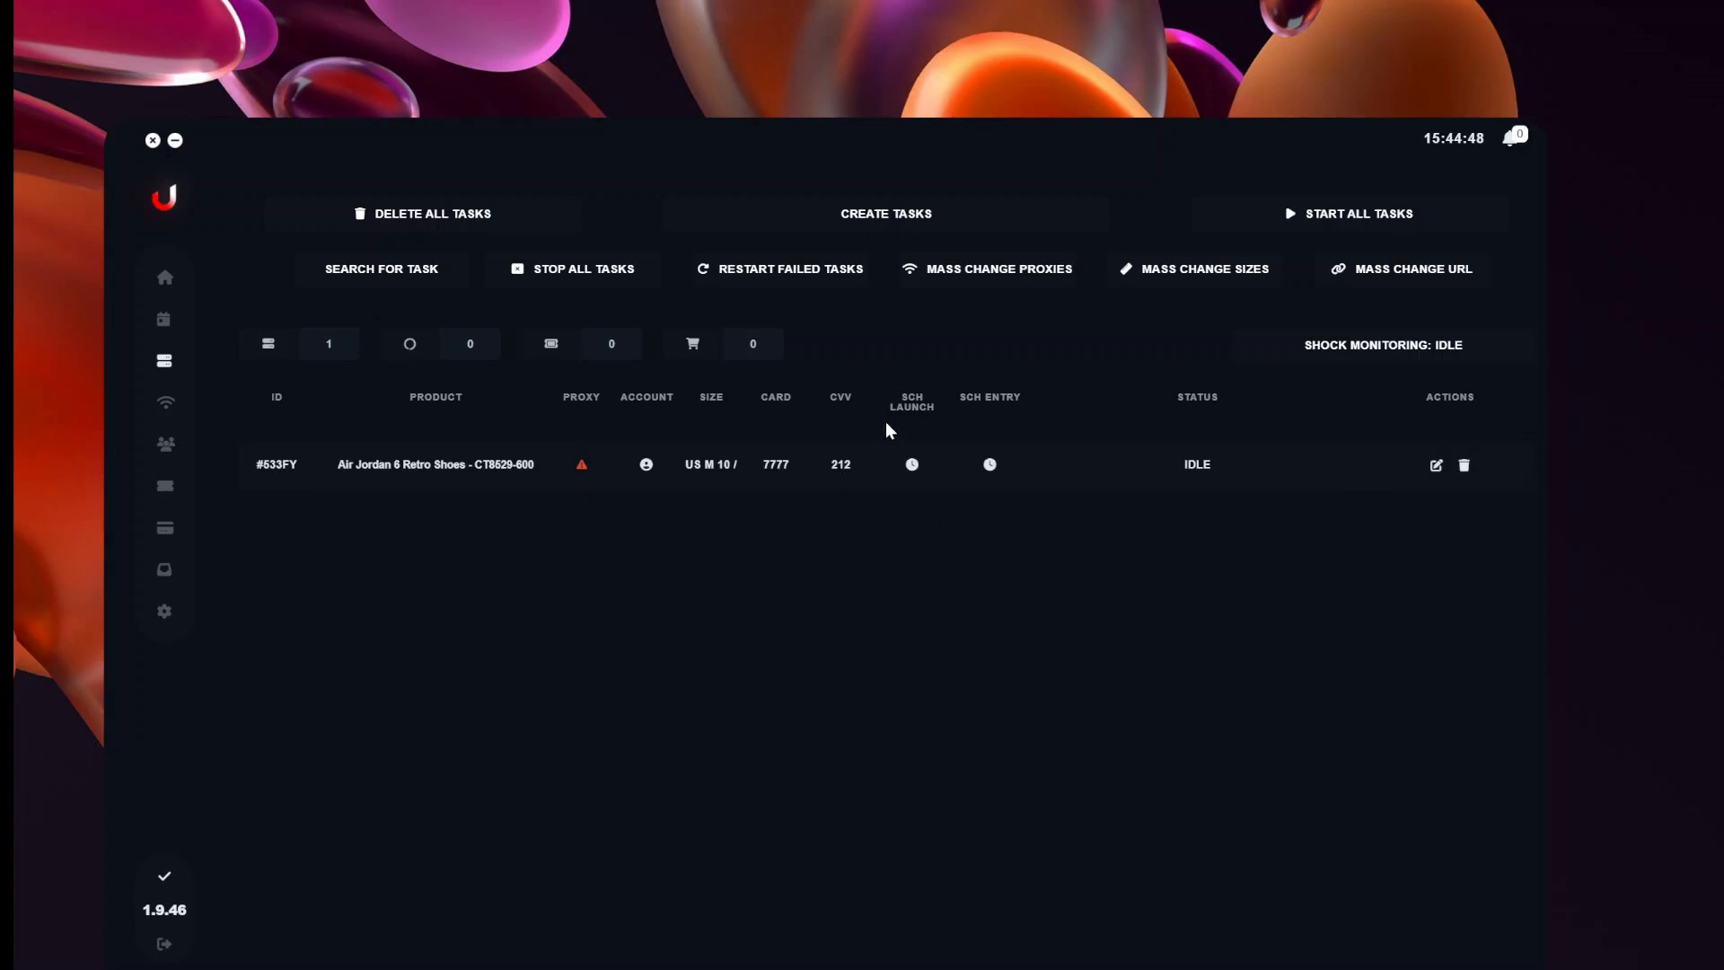
mouse_move(914, 467)
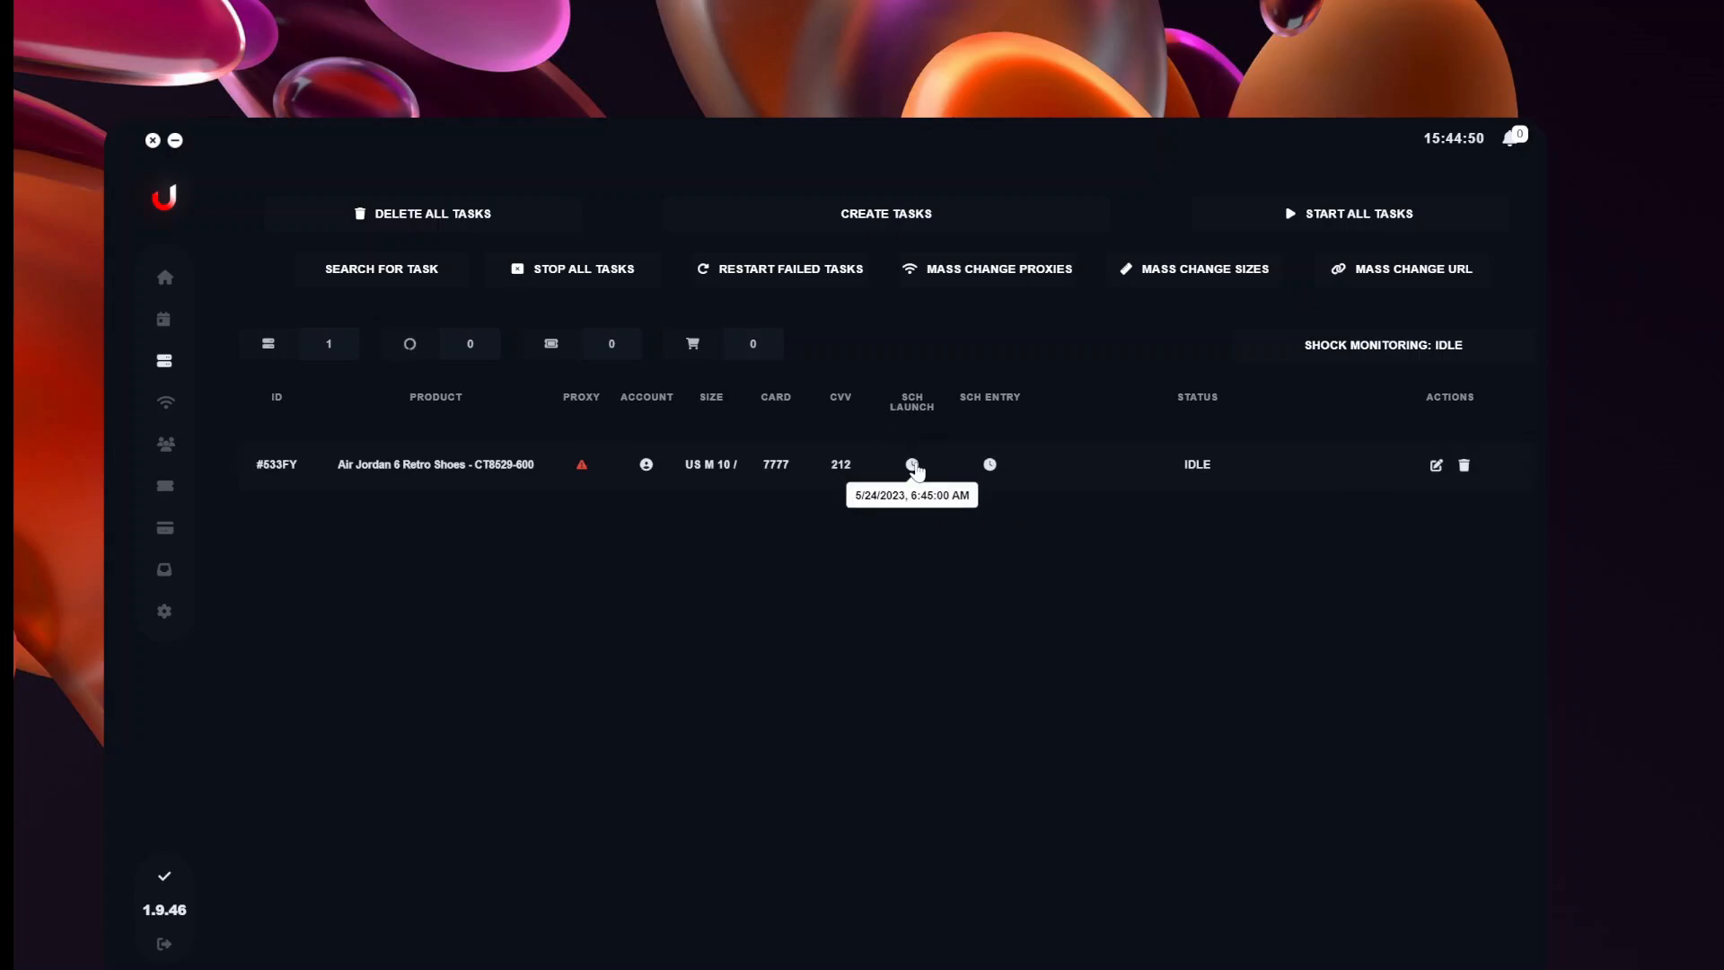
mouse_move(992, 468)
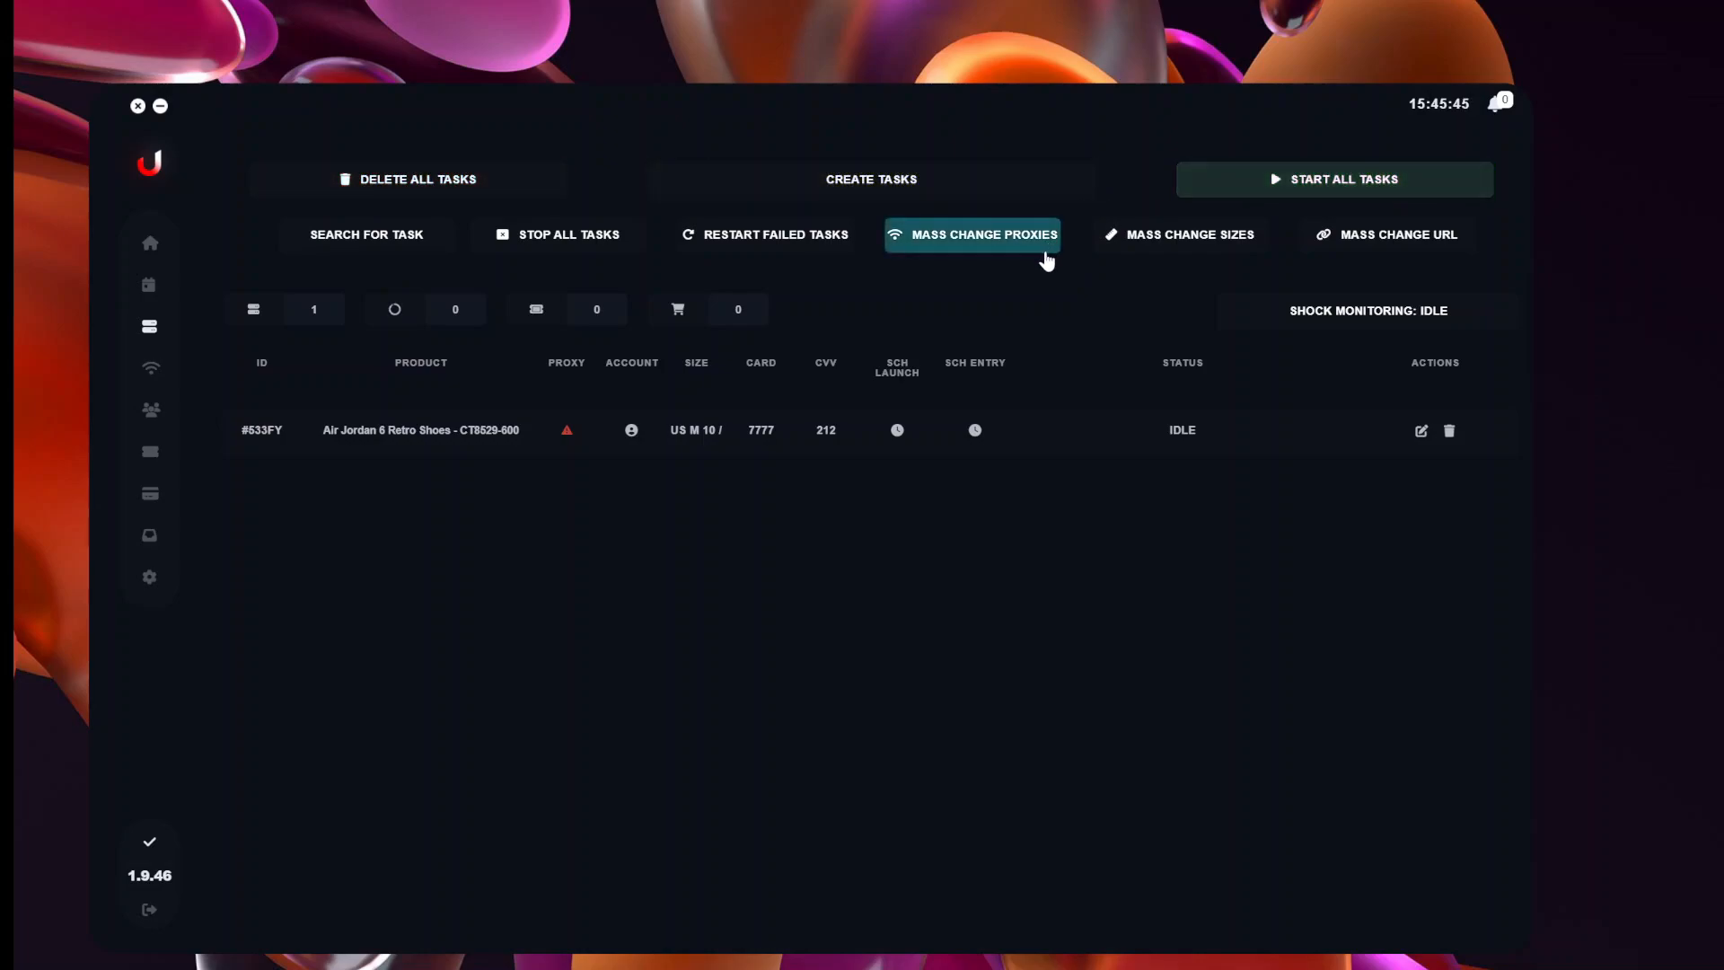
mouse_move(1418, 318)
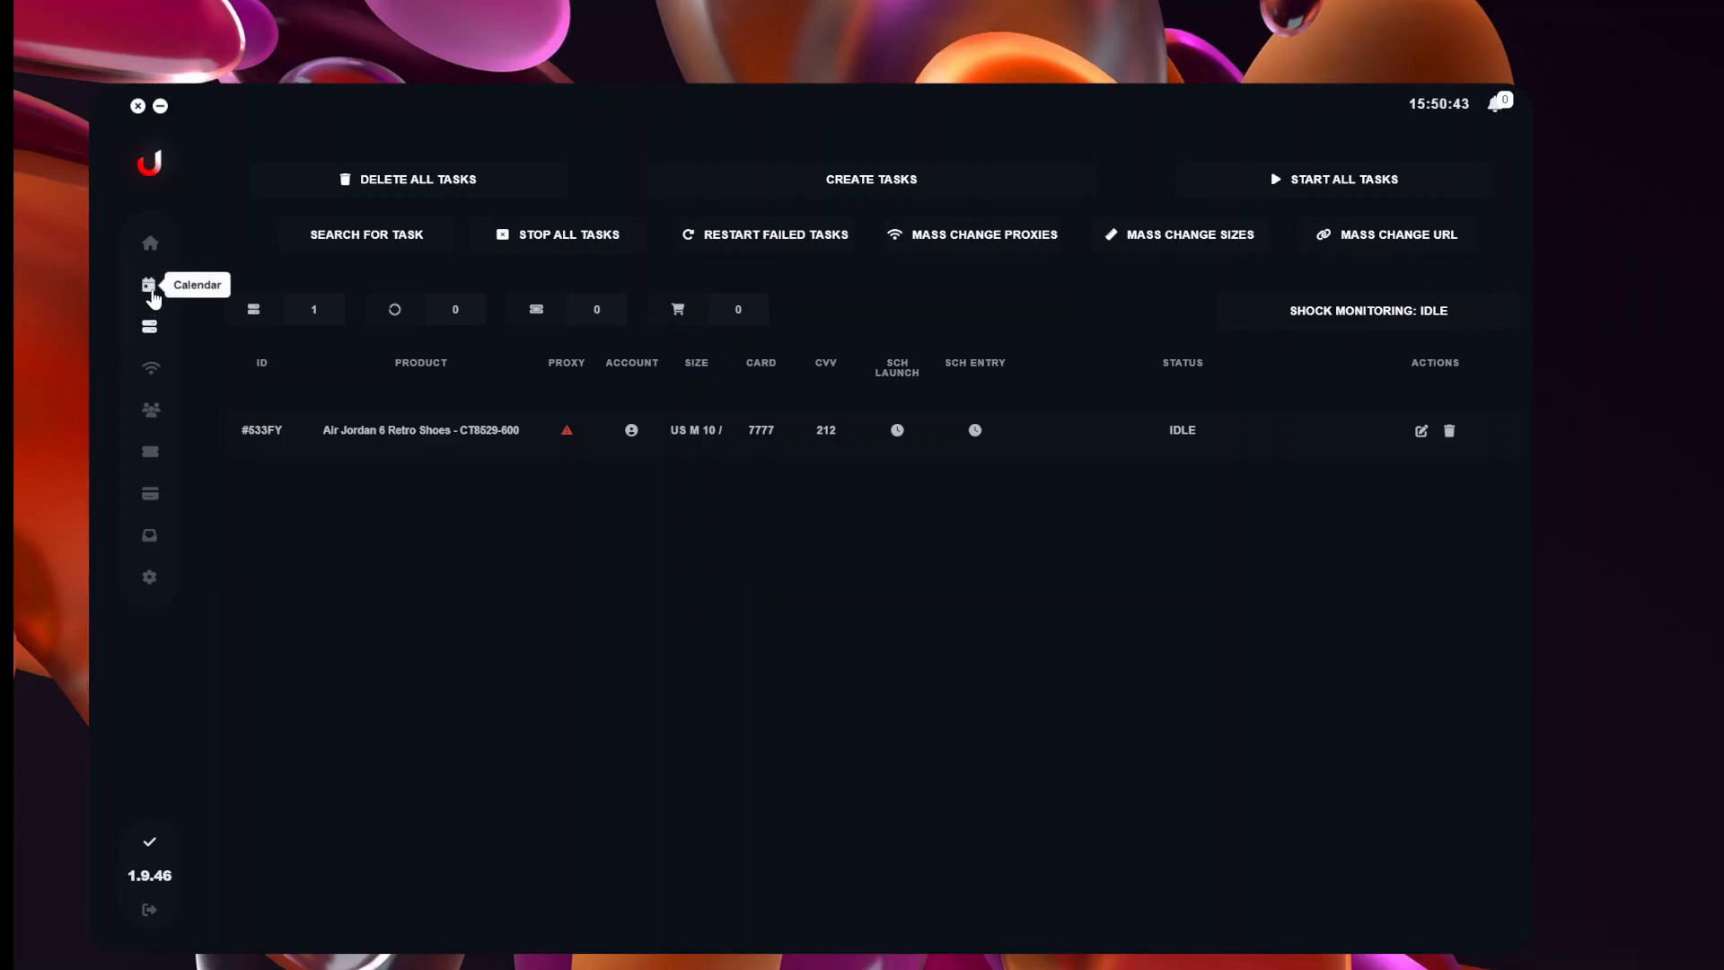
Browse the product release calendar for United States, then return to the task list.
left_click(150, 286)
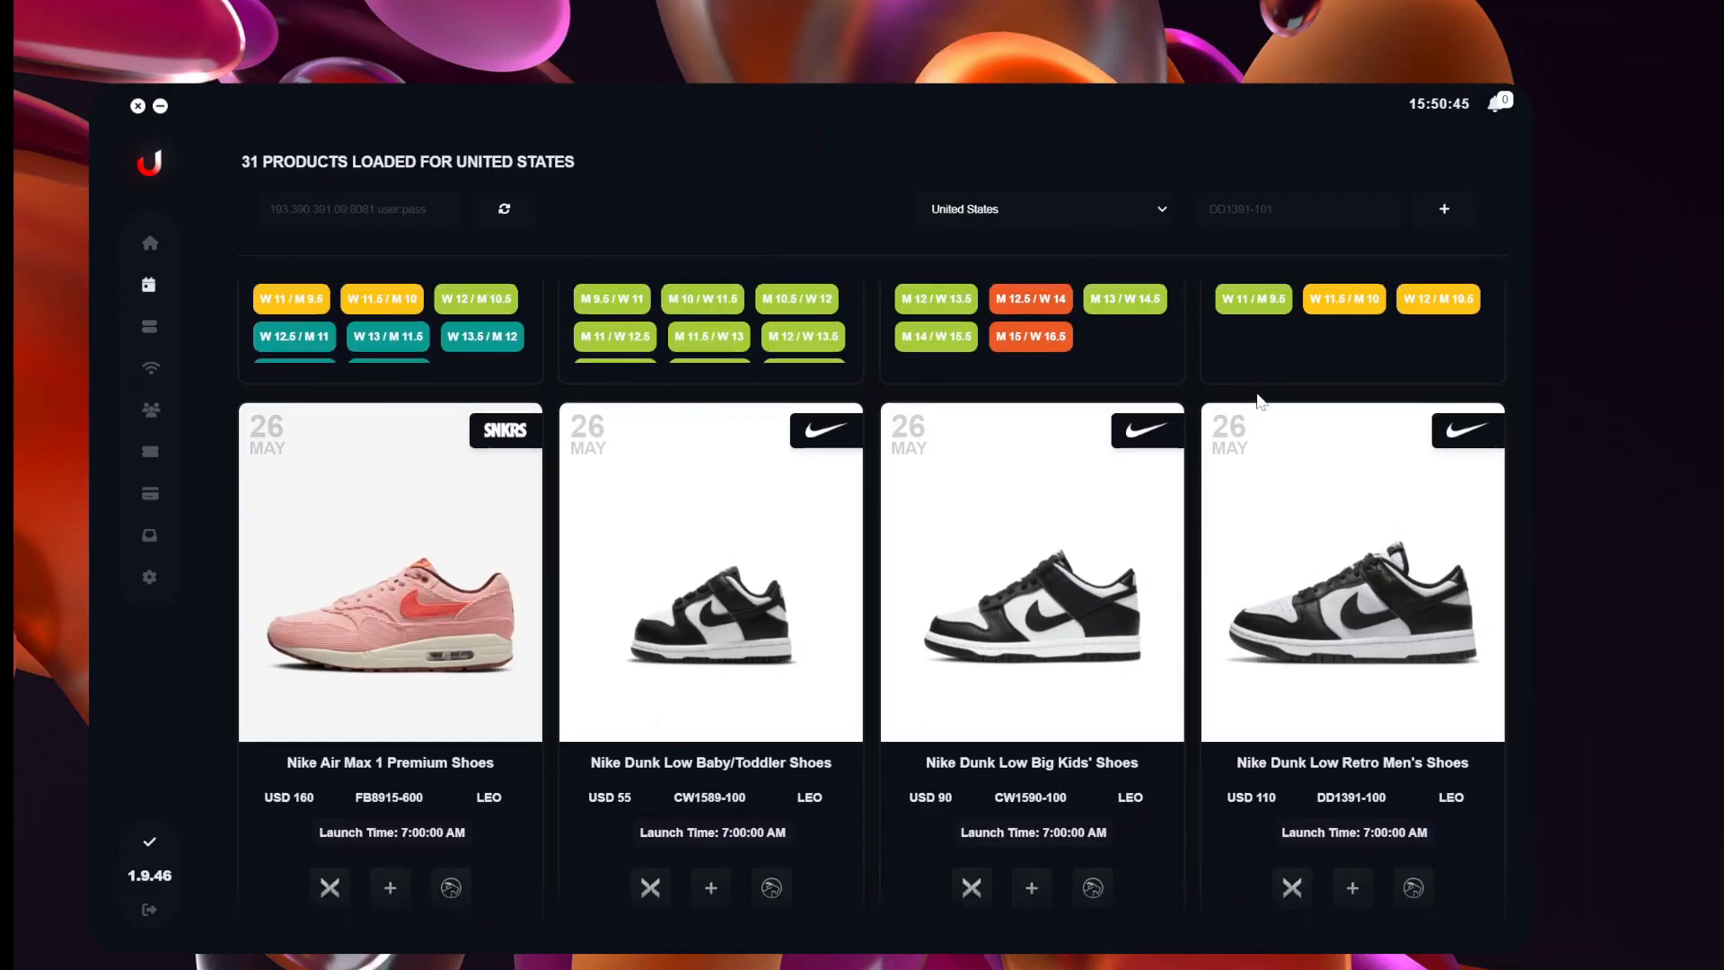
scroll(1249, 359, "up", 5)
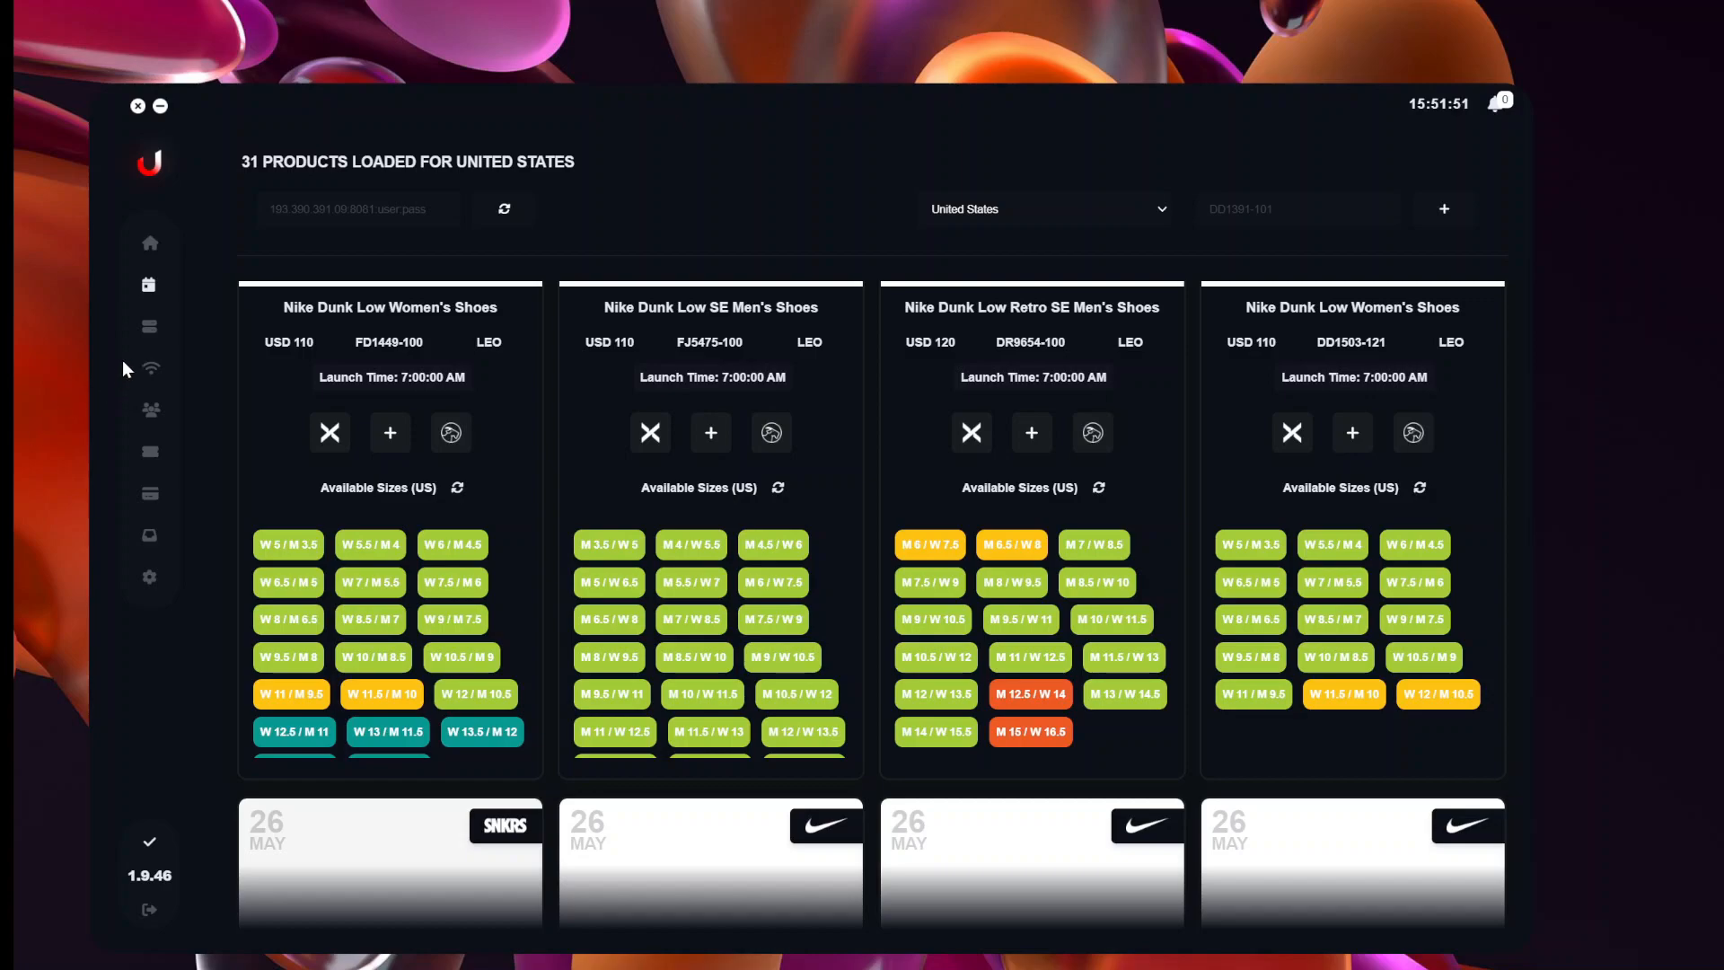
left_click(149, 327)
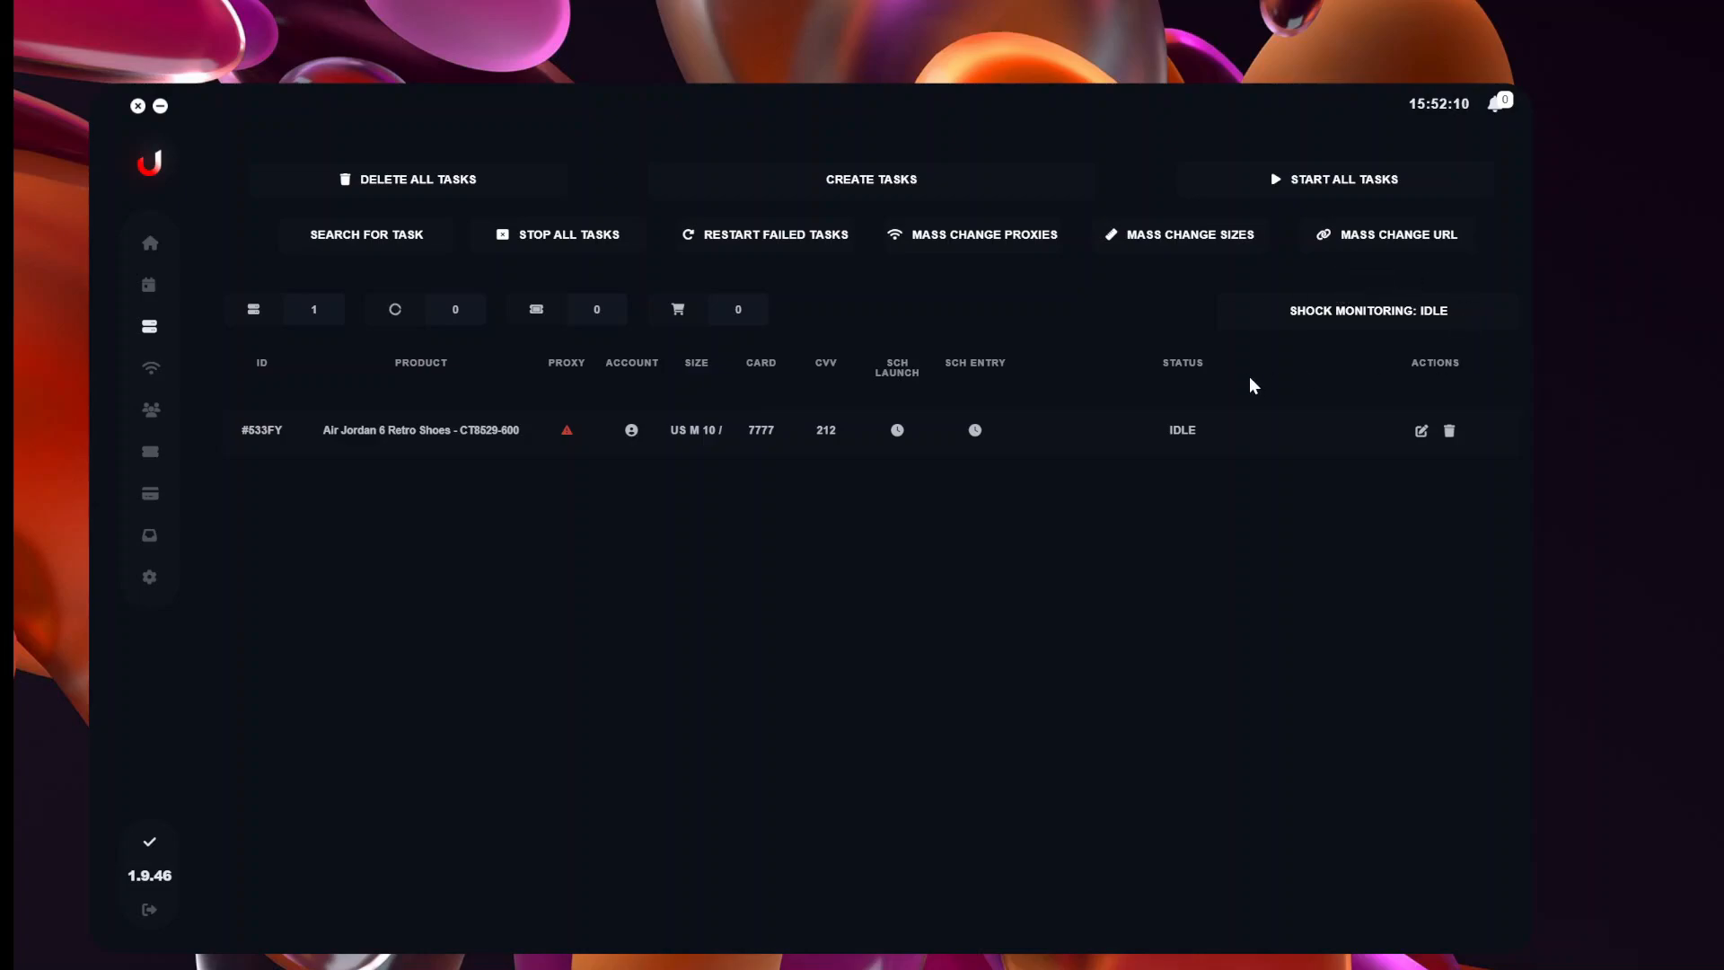
Enable shock monitoring so it shows 1/360.
left_click(1393, 308)
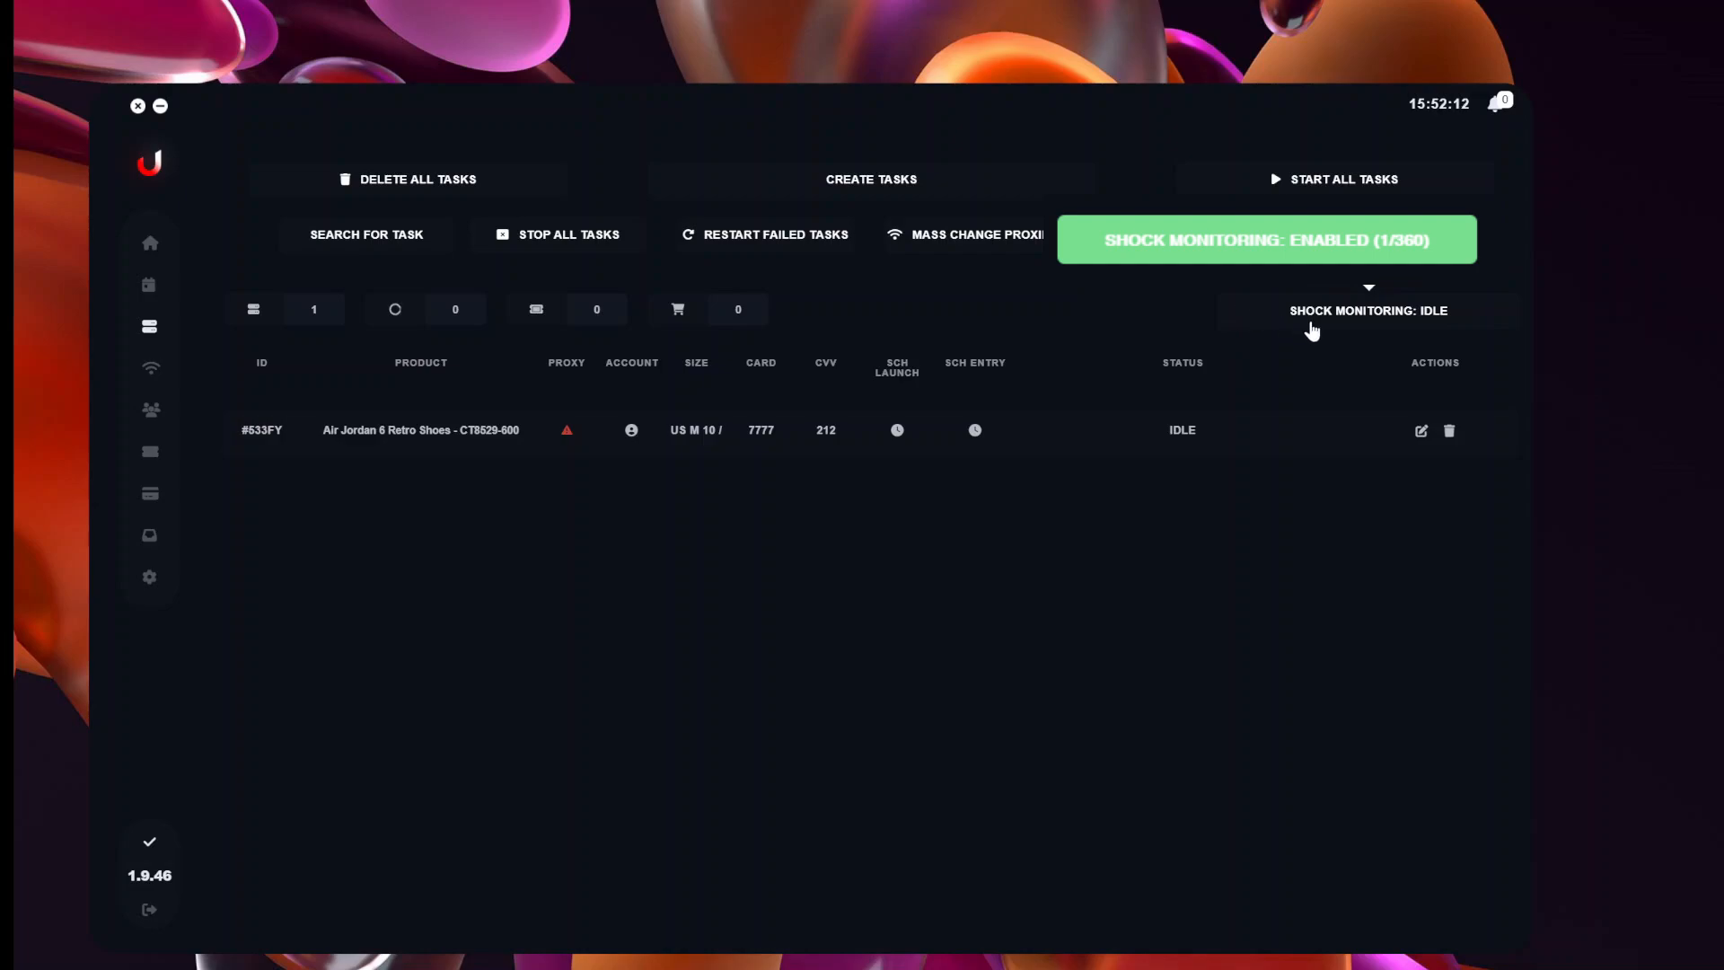